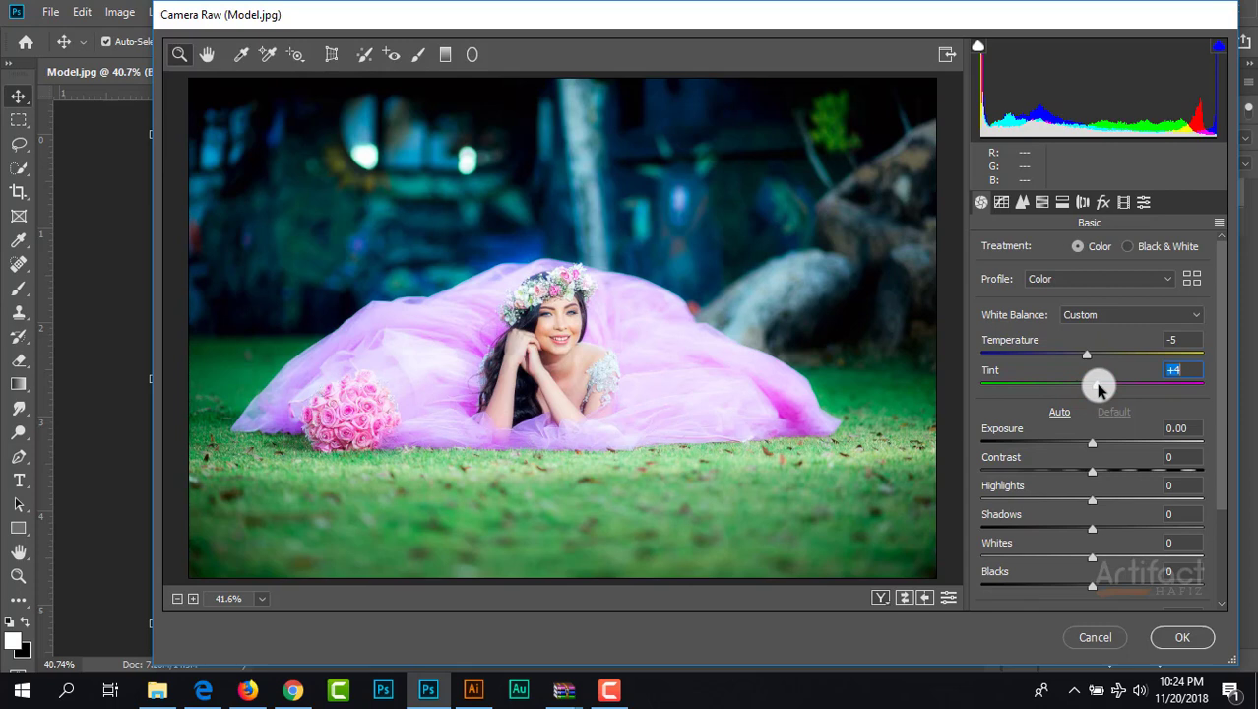
Step: Adjust the photo's tone: Exposure +0.15, Contrast +8, Highlights -48, Shadows -15, Whites +32 and Blacks +28
{"action": "left_click", "coordinate": [1098, 443]}
{"action": "left_click_drag", "start_coordinate": [1099, 446], "coordinate": [1019, 519]}
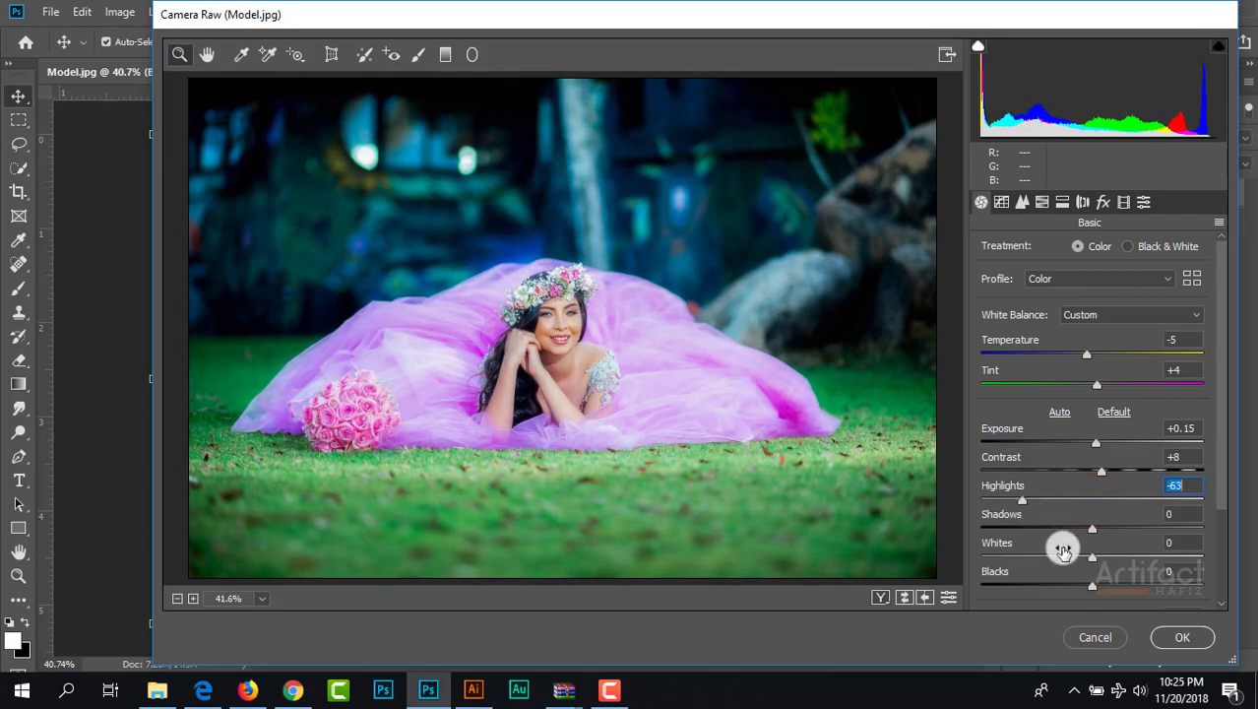
{"action": "left_click_drag", "start_coordinate": [1091, 534], "coordinate": [1074, 535]}
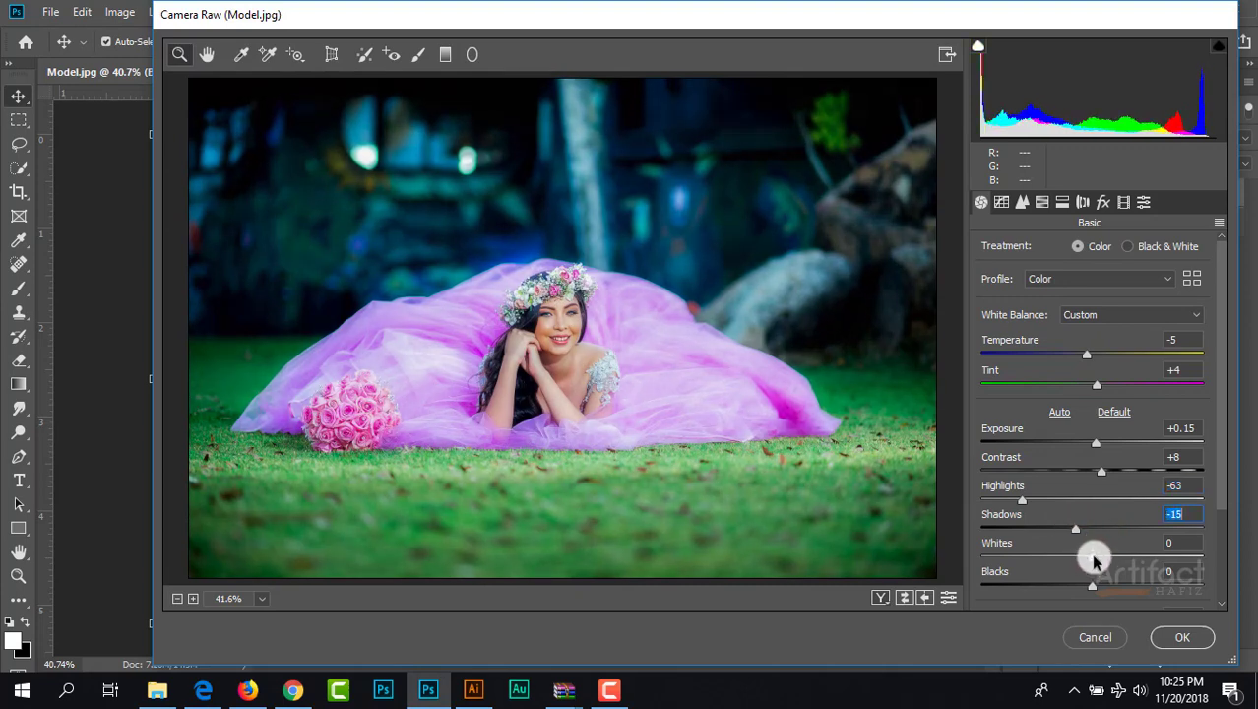
{"action": "left_click_drag", "start_coordinate": [1093, 558], "coordinate": [1130, 564]}
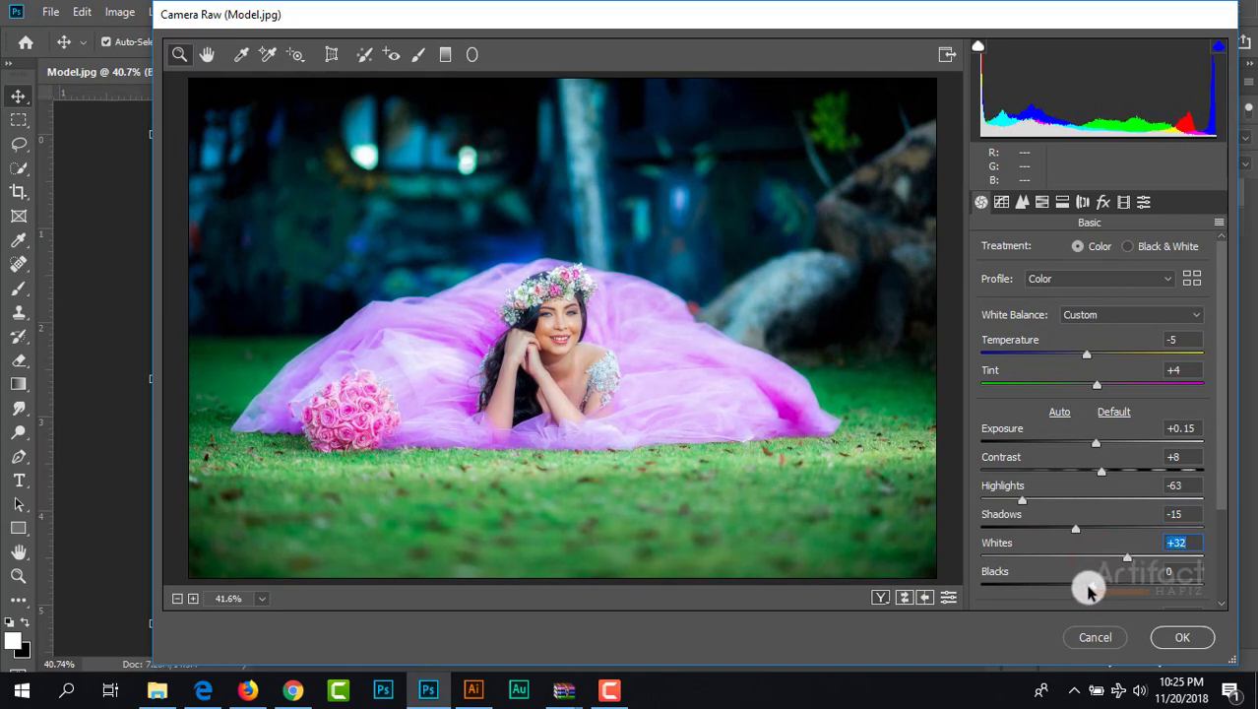
{"action": "left_click_drag", "start_coordinate": [1092, 587], "coordinate": [1123, 585]}
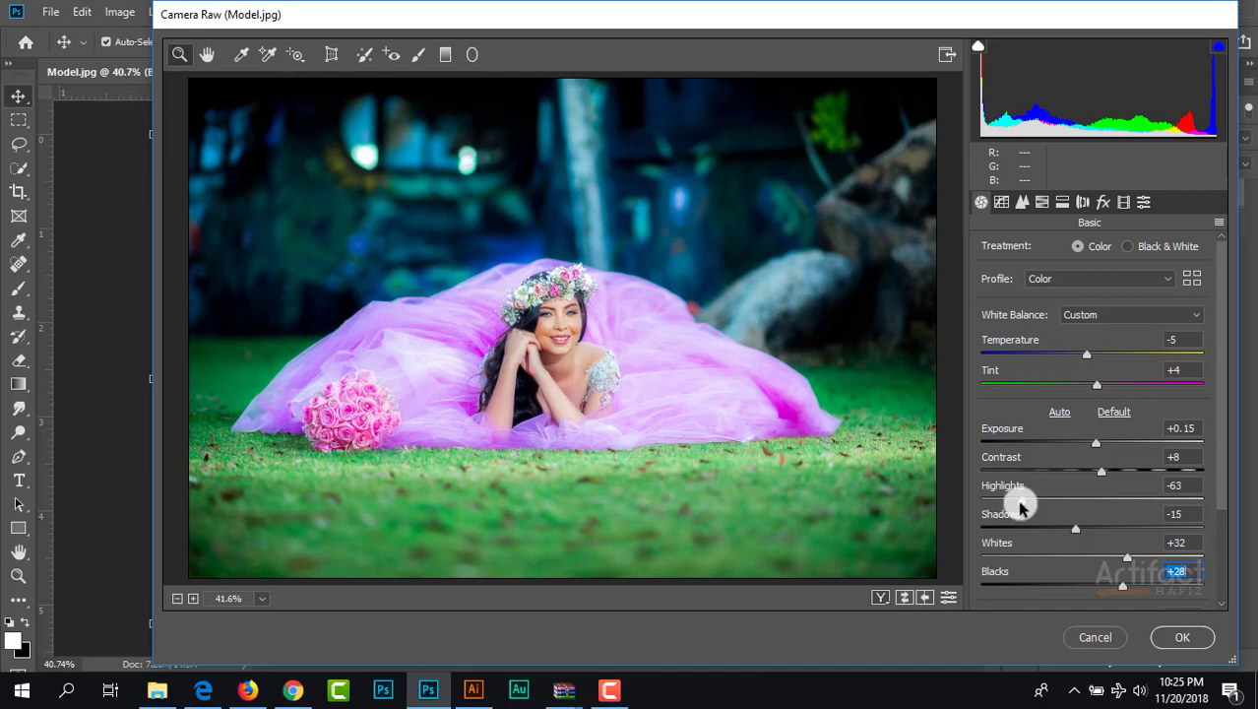
{"action": "mouse_move", "coordinate": [1022, 500]}
{"action": "left_mouse_down"}
{"action": "mouse_move", "coordinate": [1058, 503]}
{"action": "mouse_move", "coordinate": [1038, 495]}
{"action": "left_mouse_up"}
Step: Set the photo's Clarity to +3, Vibrance to +3 and Saturation to +2
{"action": "scroll", "coordinate": [1089, 508], "scroll_direction": "down", "scroll_amount": 3}
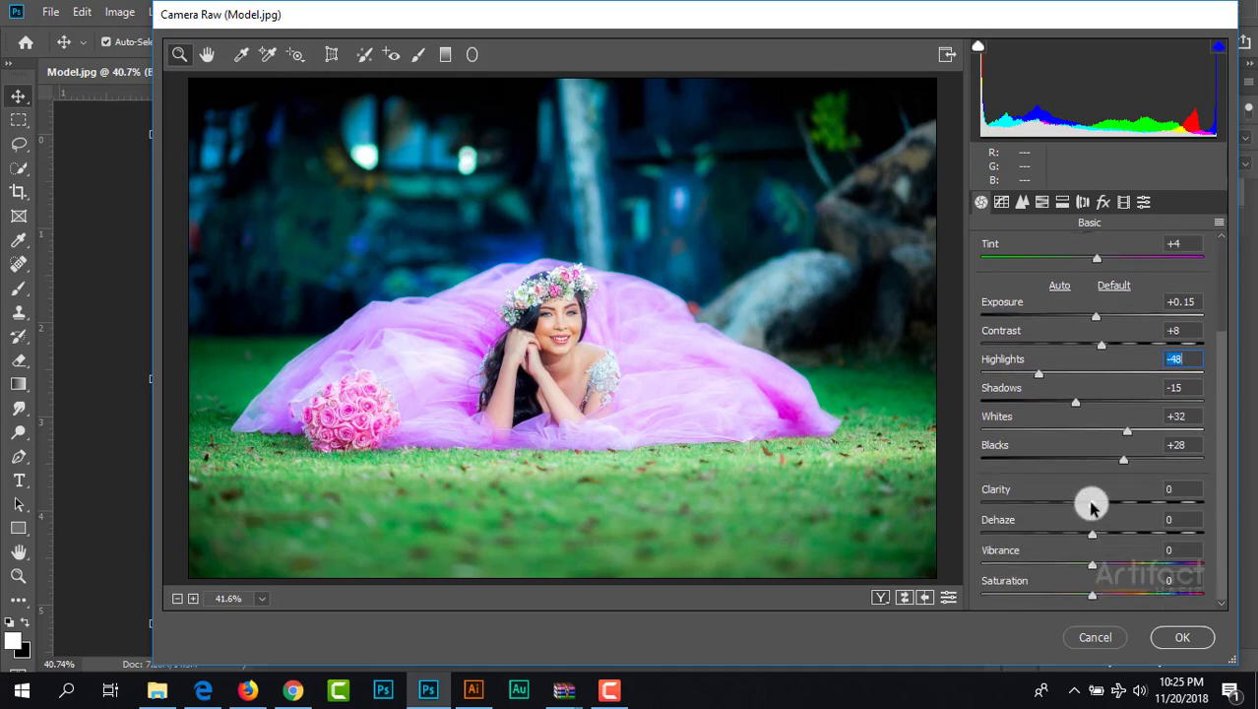
{"action": "left_click_drag", "start_coordinate": [1090, 504], "coordinate": [1093, 505]}
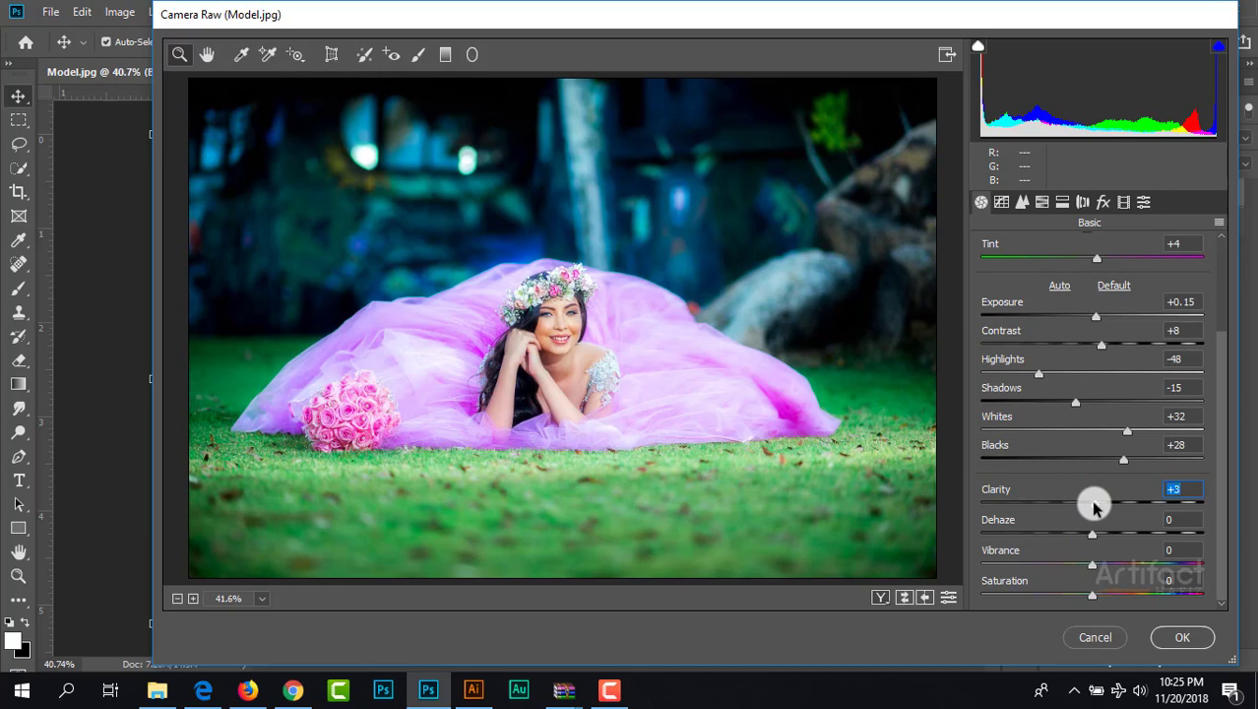
{"action": "left_click_drag", "start_coordinate": [1093, 571], "coordinate": [1099, 600]}
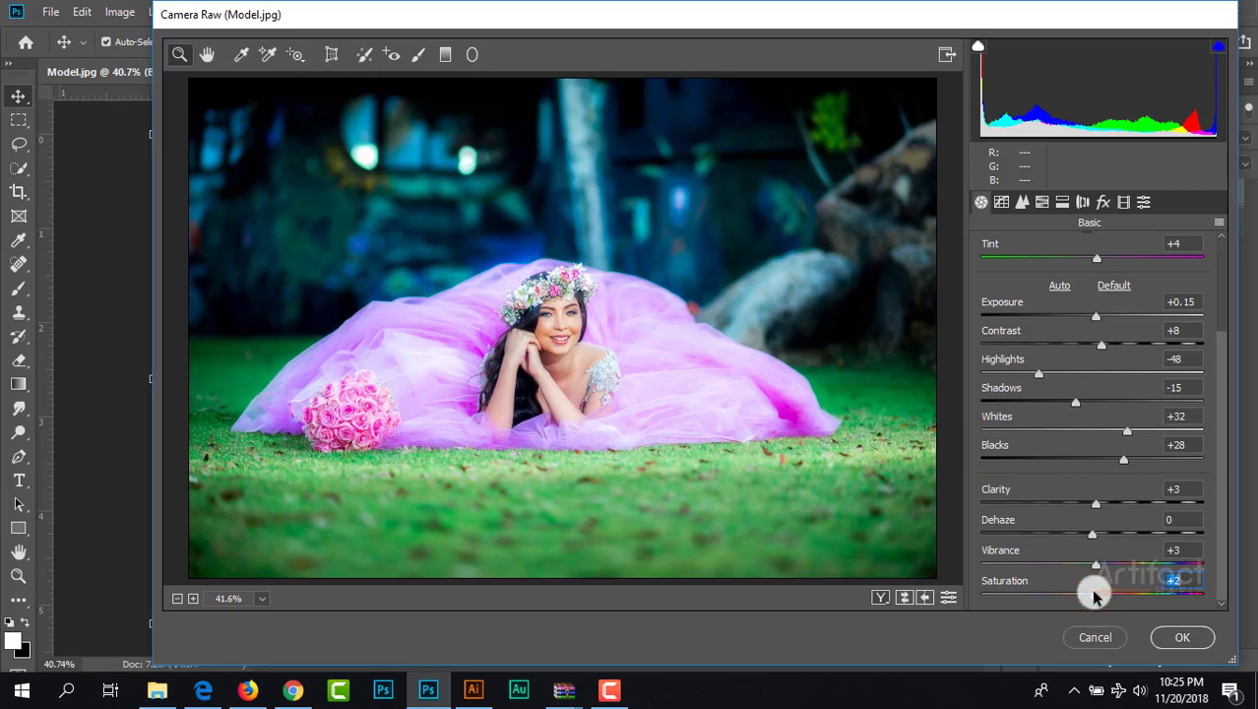
Step: Adjust the HSL saturation: Reds +21, Oranges +11, Yellows +23 and Greens -38
{"action": "left_click", "coordinate": [1041, 203]}
{"action": "left_click", "coordinate": [1051, 250]}
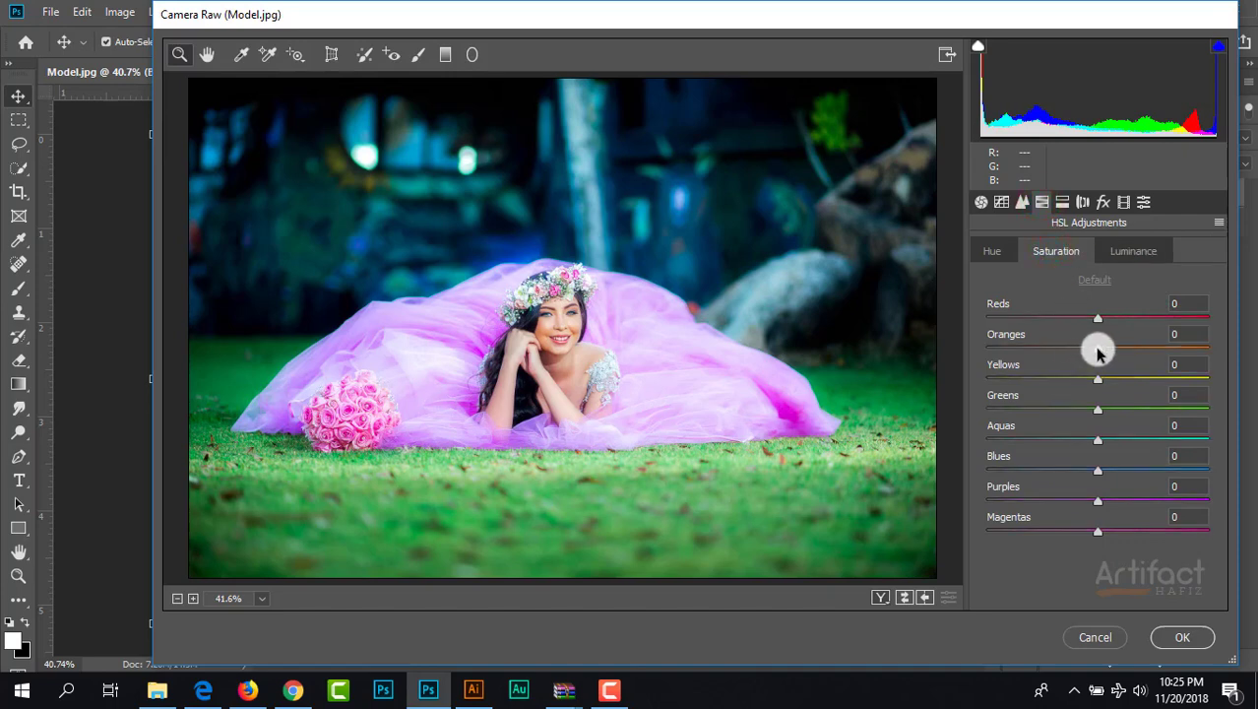
{"action": "left_click_drag", "start_coordinate": [1097, 353], "coordinate": [1123, 380]}
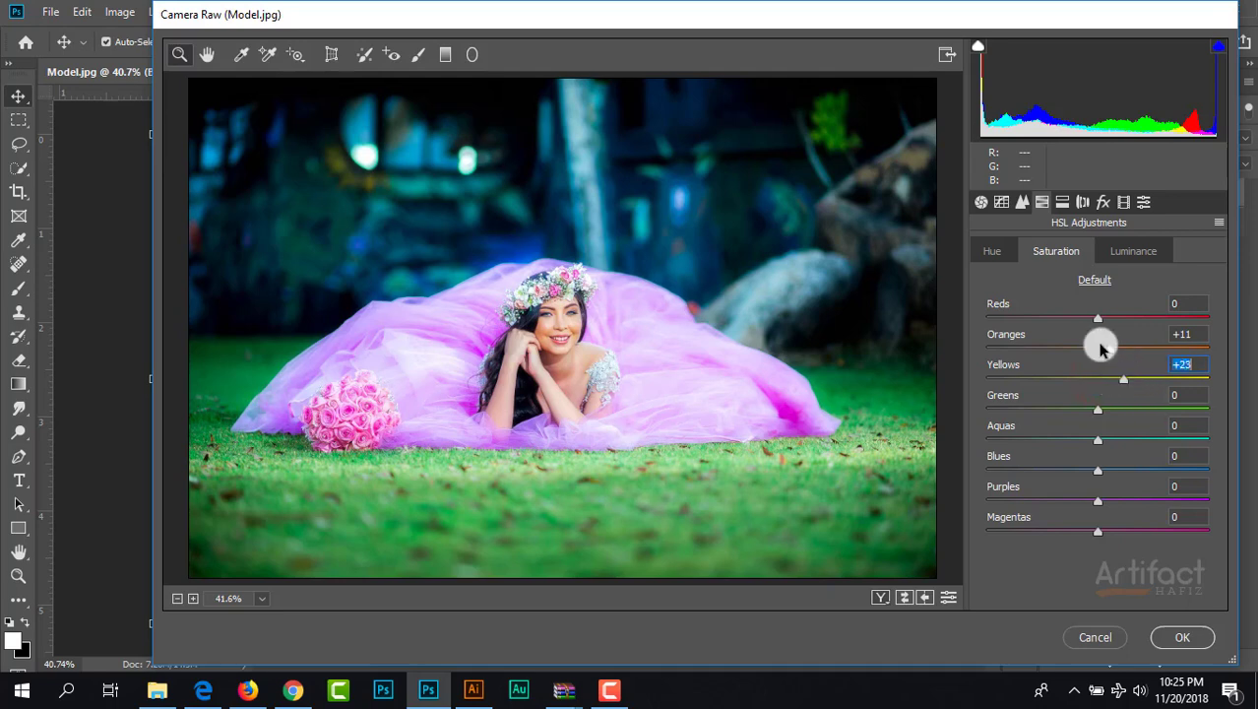
{"action": "mouse_move", "coordinate": [1098, 318]}
{"action": "left_mouse_down"}
{"action": "mouse_move", "coordinate": [1134, 318]}
{"action": "mouse_move", "coordinate": [1118, 327]}
{"action": "left_mouse_up"}
{"action": "left_click_drag", "start_coordinate": [1096, 414], "coordinate": [1054, 413]}
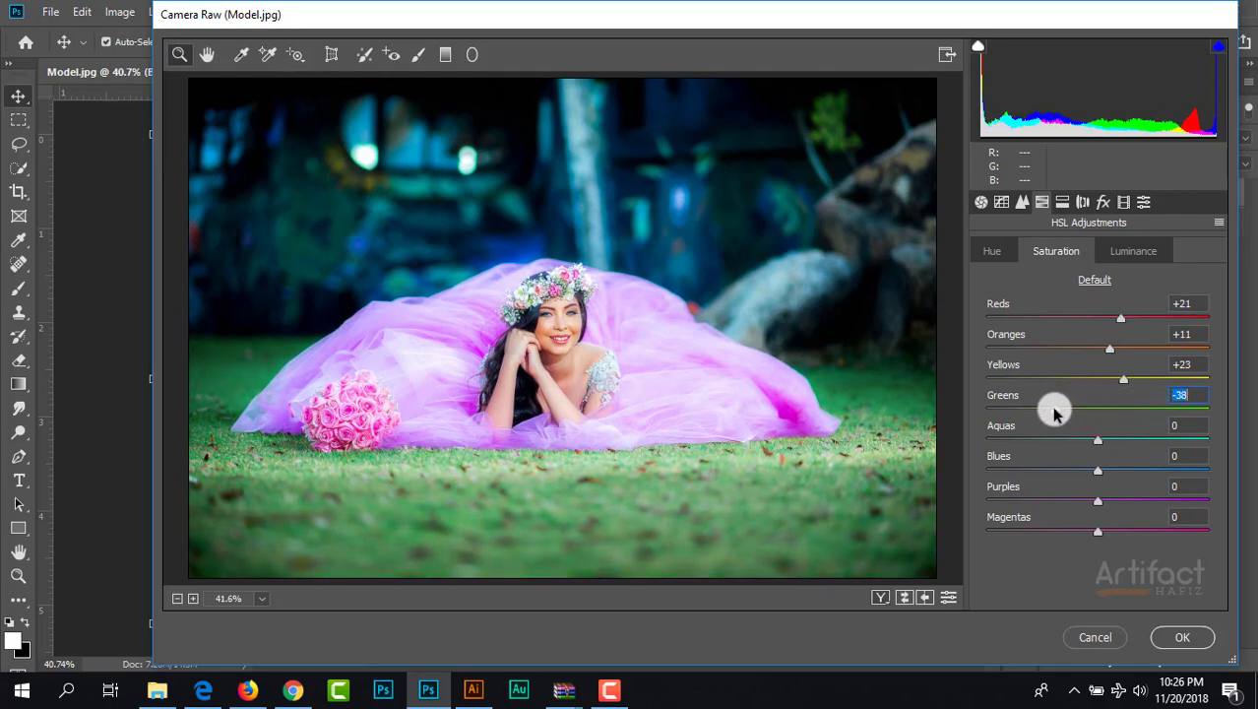
Step: Shift the HSL hues to Reds -70, Oranges +8, Yellows -46 and Greens -74, and apply the Camera Raw filter
{"action": "left_click", "coordinate": [991, 252]}
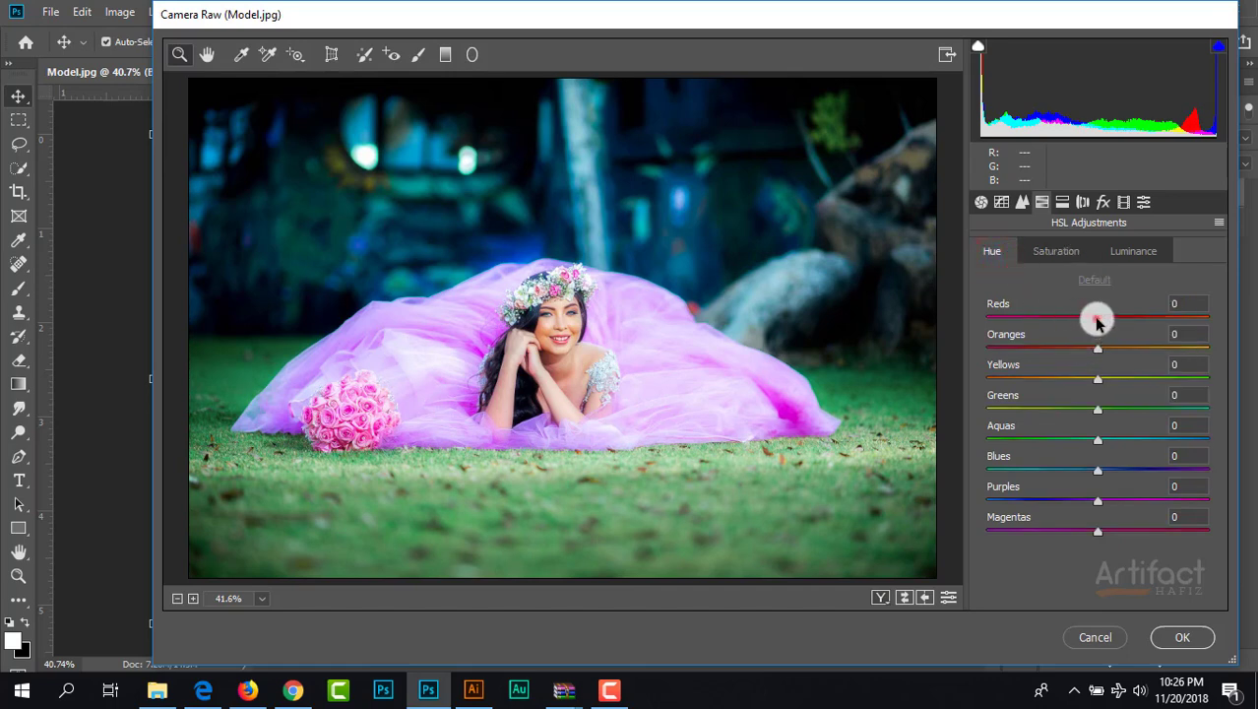
{"action": "left_click_drag", "start_coordinate": [1097, 320], "coordinate": [1020, 337]}
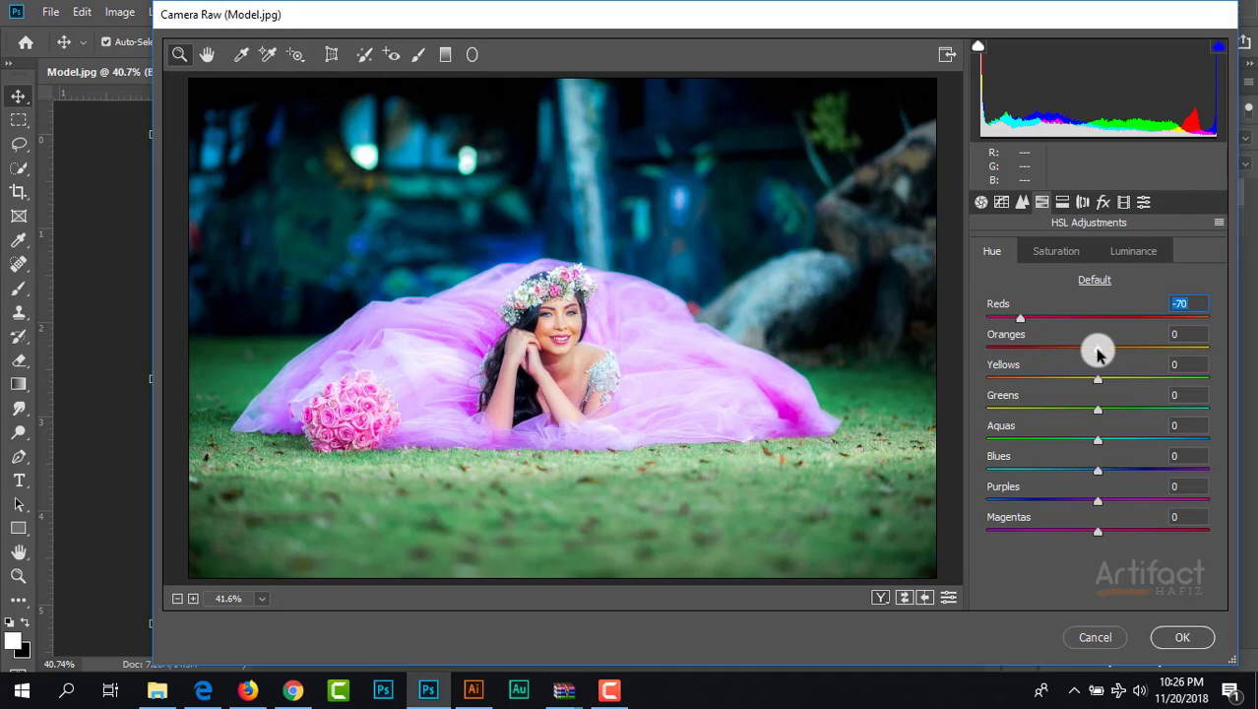
{"action": "mouse_move", "coordinate": [1098, 353]}
{"action": "left_mouse_down"}
{"action": "mouse_move", "coordinate": [1202, 349]}
{"action": "mouse_move", "coordinate": [1071, 356]}
{"action": "mouse_move", "coordinate": [1114, 356]}
{"action": "mouse_move", "coordinate": [1103, 359]}
{"action": "left_mouse_up"}
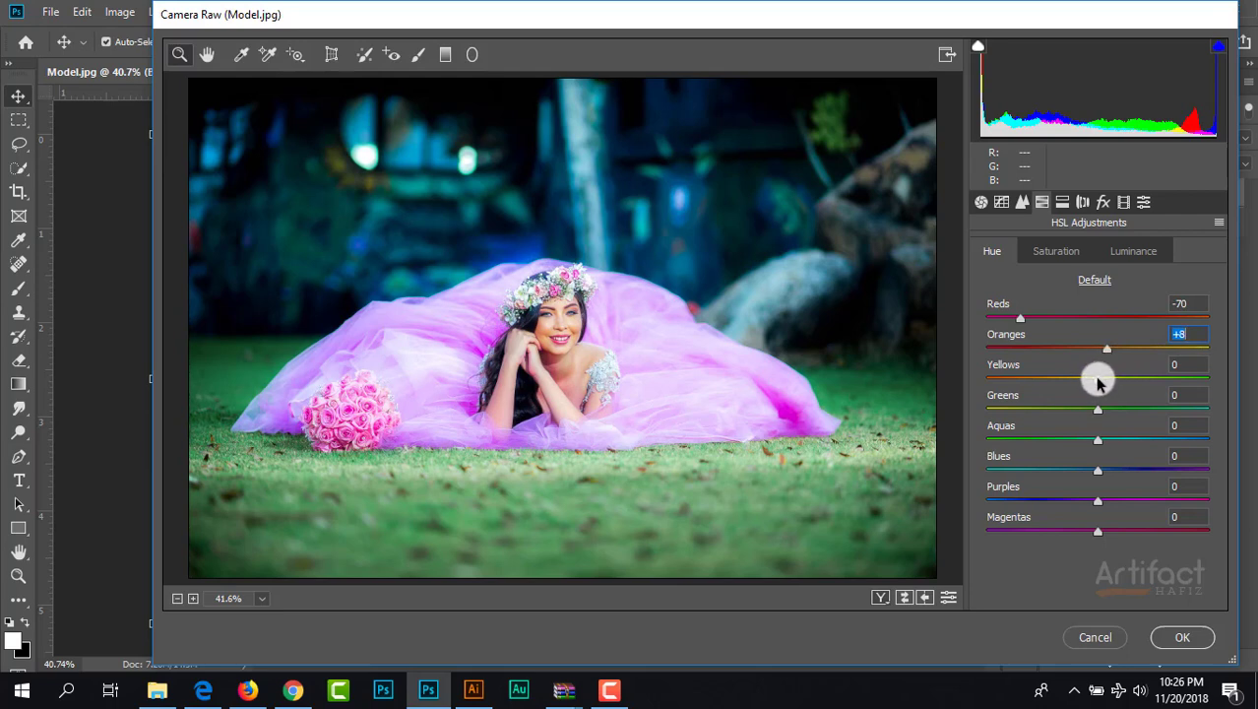
{"action": "left_click_drag", "start_coordinate": [1099, 380], "coordinate": [1046, 392]}
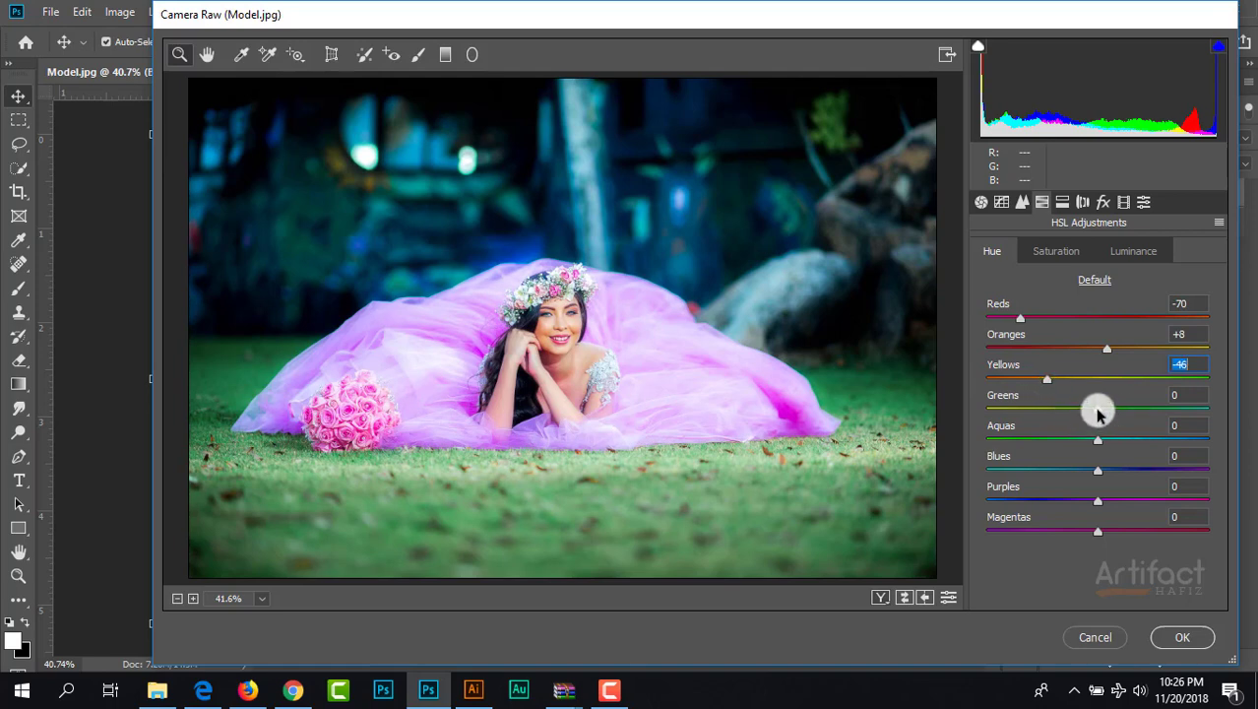
{"action": "left_click_drag", "start_coordinate": [1097, 411], "coordinate": [1017, 421]}
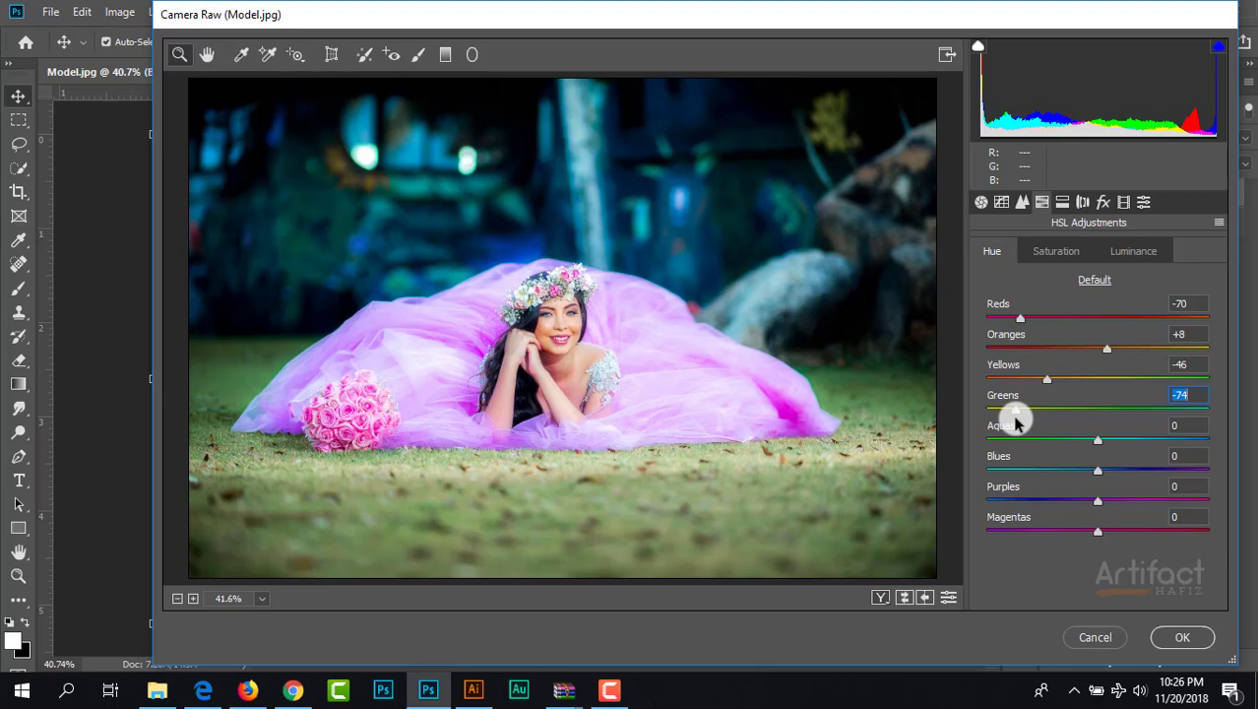
{"action": "left_click", "coordinate": [1182, 637]}
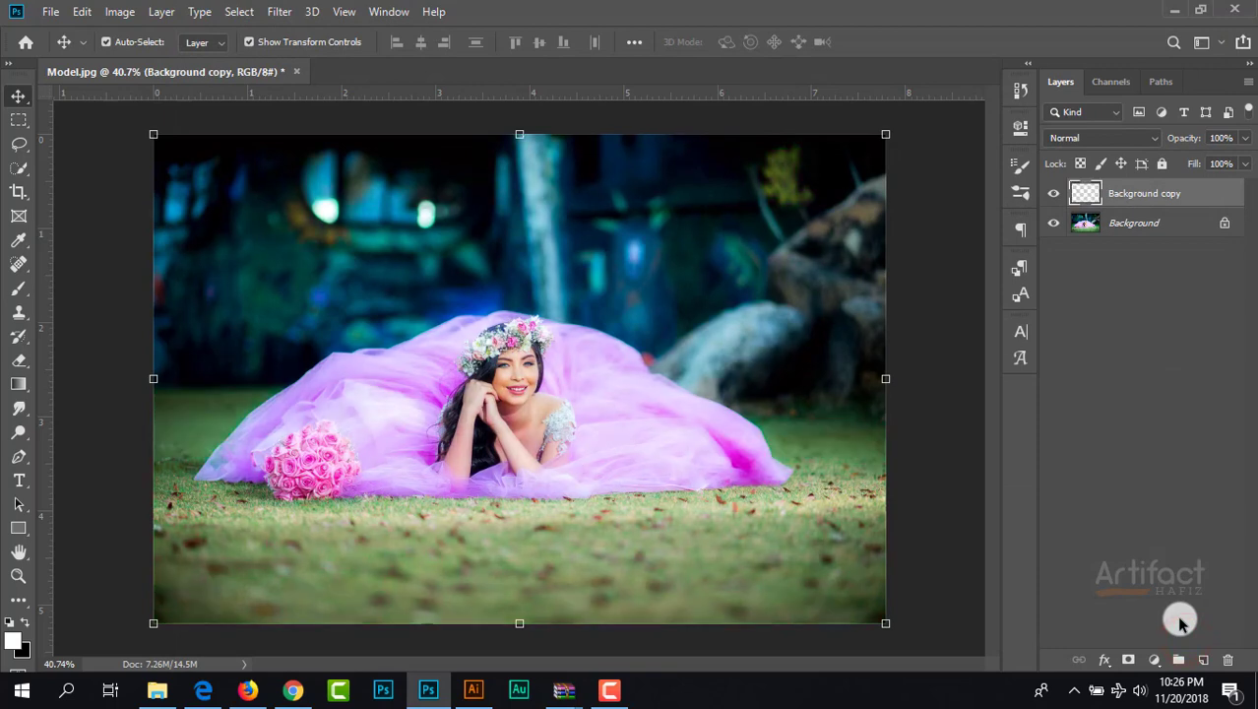
Step: Duplicate the Background copy layer and select the woman, her dress and the bouquet with the Quick Selection tool
{"action": "left_click", "coordinate": [1123, 189]}
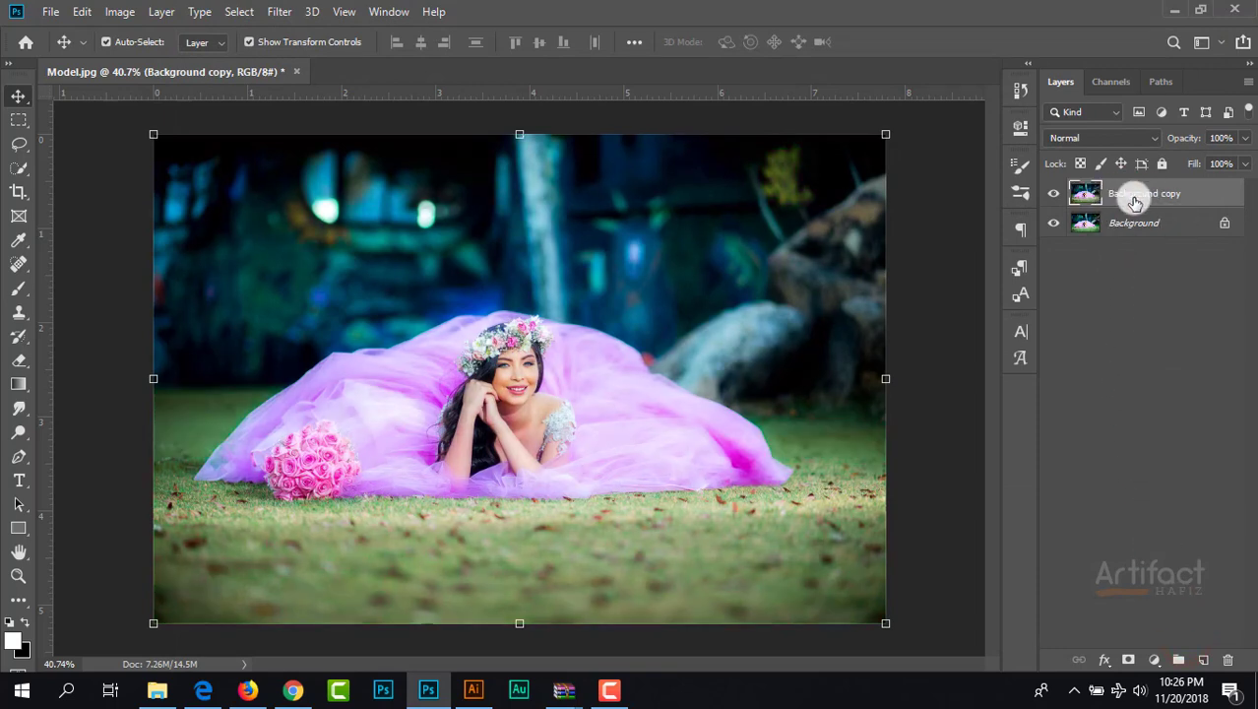
{"action": "left_click_drag", "start_coordinate": [1153, 194], "coordinate": [1203, 657]}
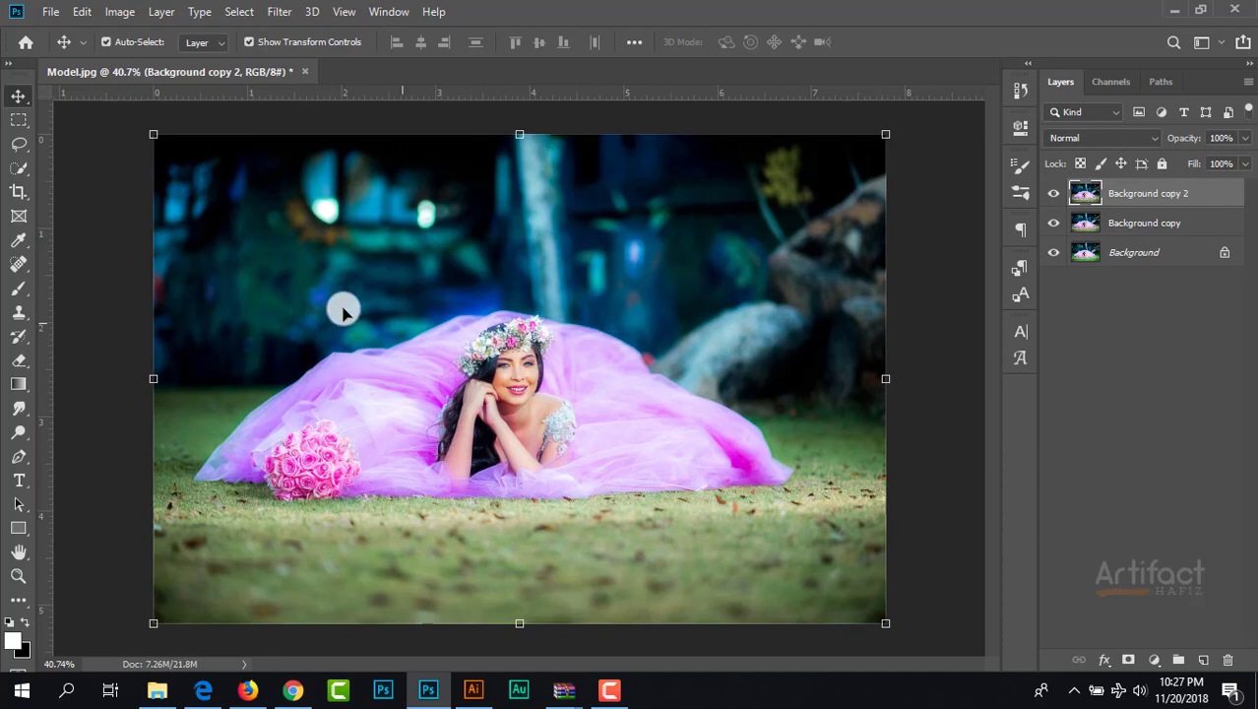
{"action": "left_click", "coordinate": [20, 168]}
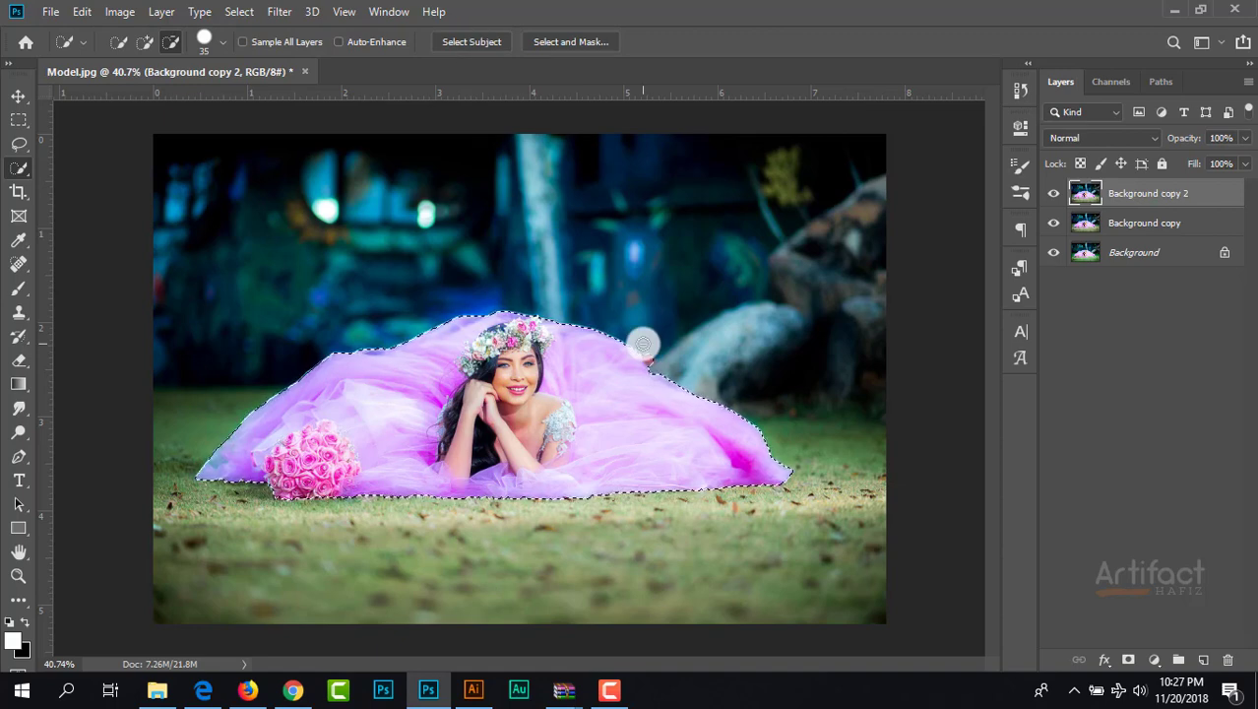
Step: Refine the selection in Select and Mask with High Quality Preview, a 0.4 px Feather and a Shift Edge of -28%
{"action": "scroll", "coordinate": [642, 344], "scroll_direction": "up", "scroll_amount": 5}
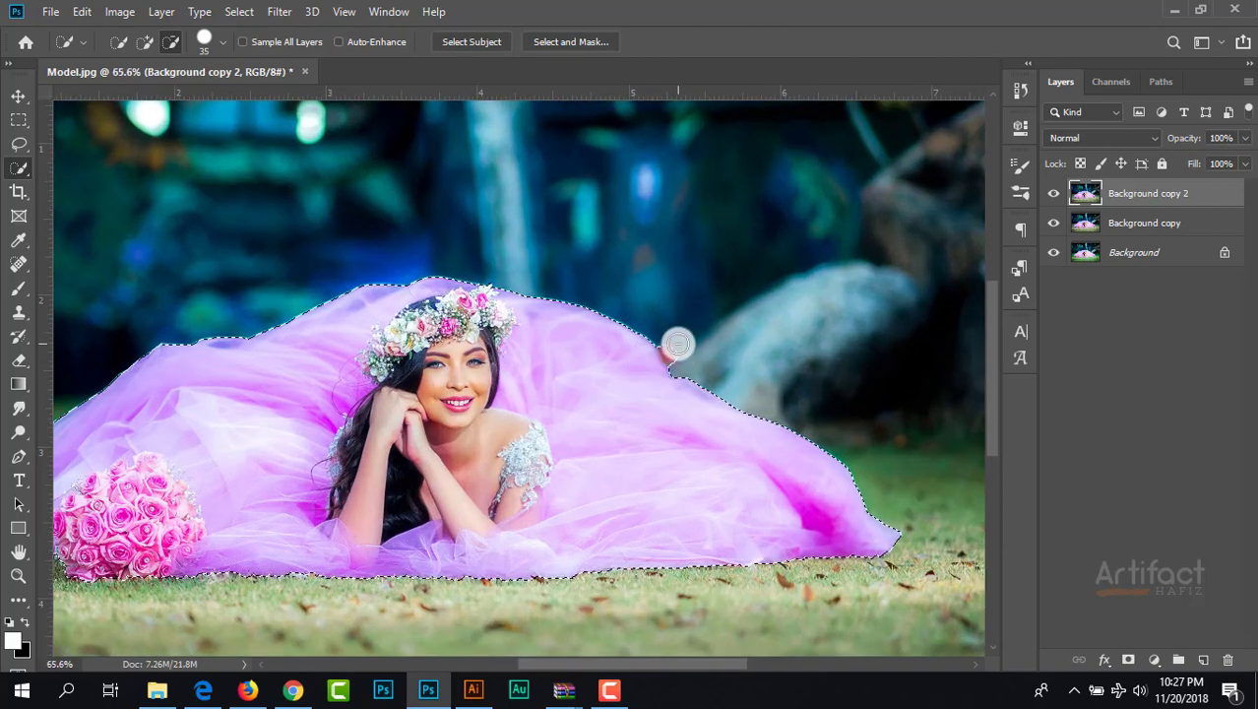
{"action": "scroll", "coordinate": [708, 352], "scroll_direction": "down", "scroll_amount": 2}
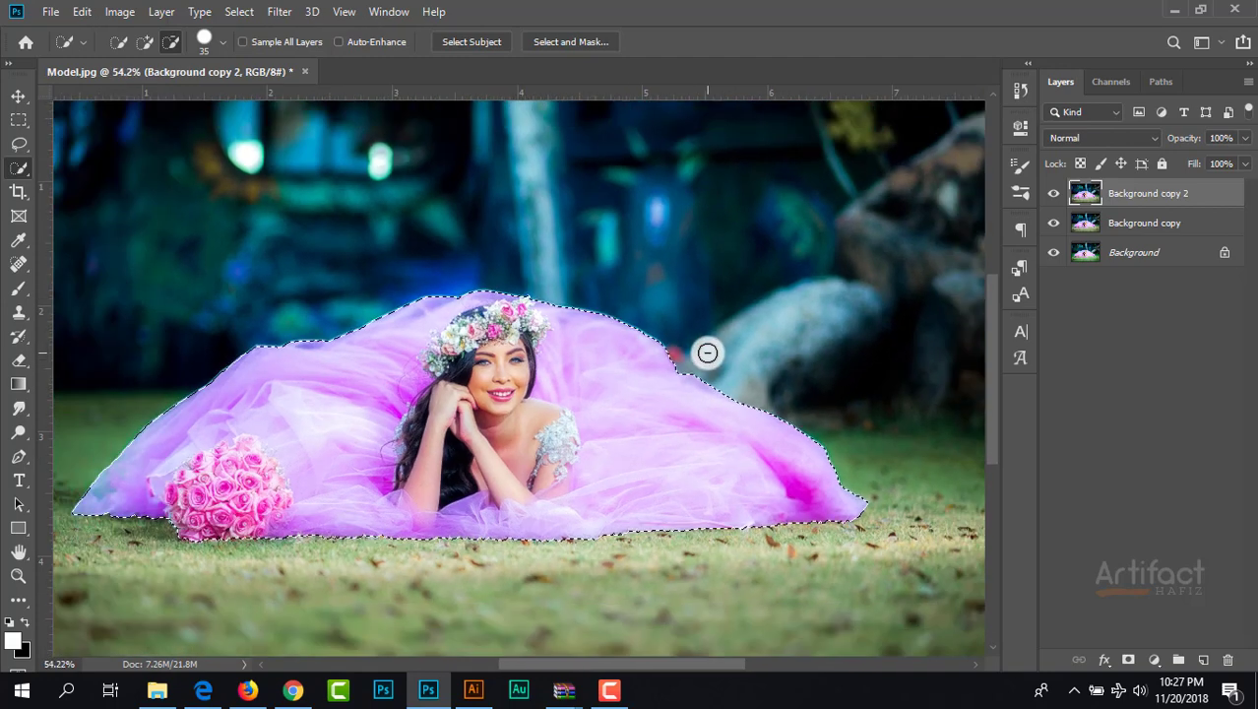
{"action": "left_click", "coordinate": [568, 40]}
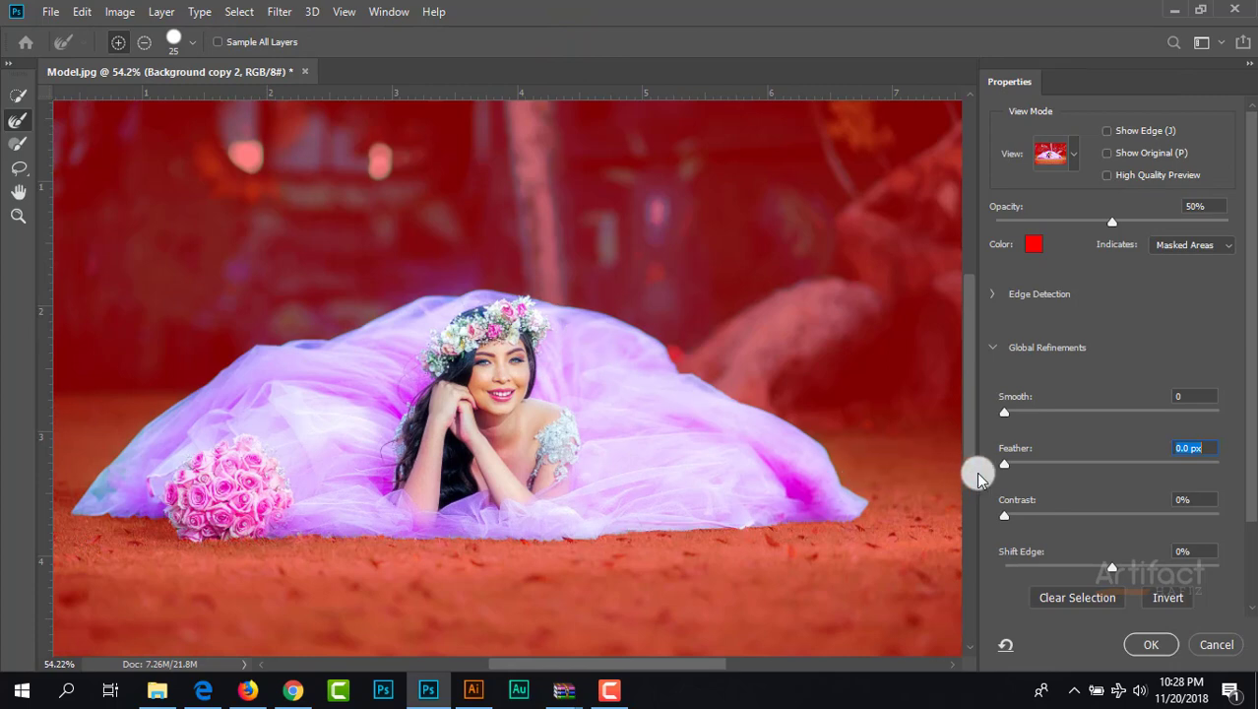
{"action": "mouse_move", "coordinate": [1004, 469]}
{"action": "left_mouse_down"}
{"action": "mouse_move", "coordinate": [1134, 465]}
{"action": "mouse_move", "coordinate": [1009, 473]}
{"action": "left_mouse_up"}
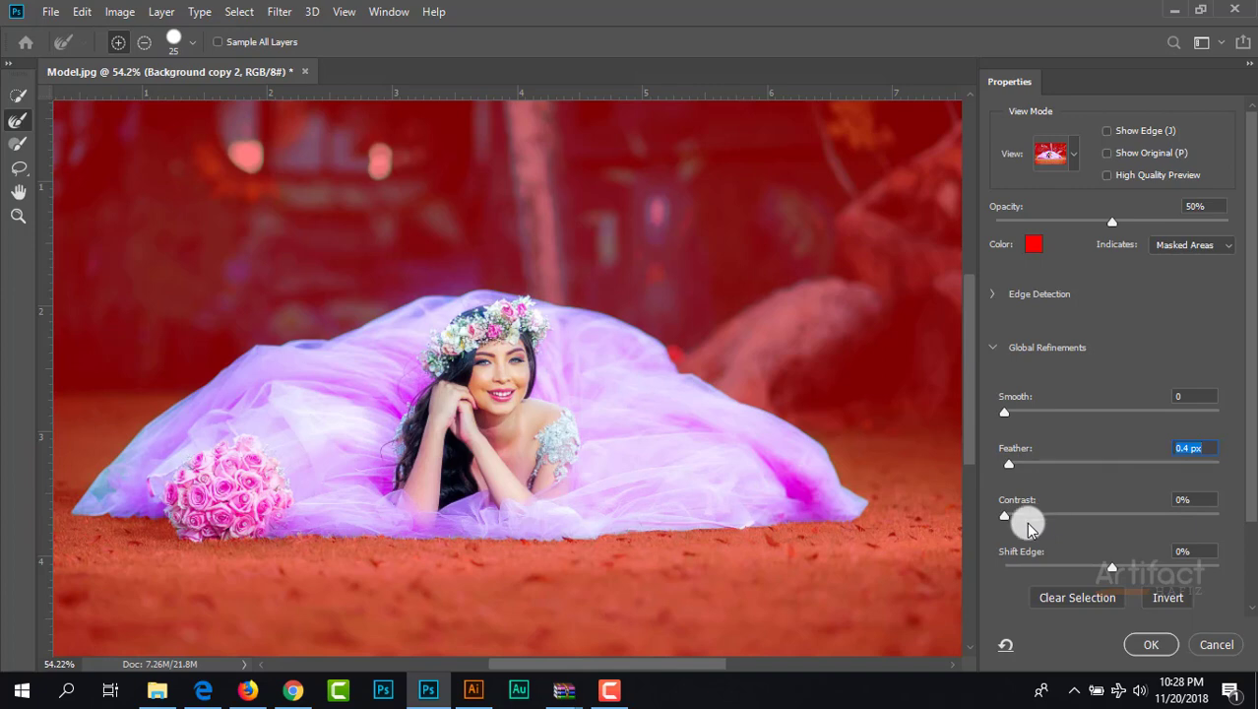
{"action": "mouse_move", "coordinate": [1115, 571]}
{"action": "left_mouse_down"}
{"action": "mouse_move", "coordinate": [1177, 561]}
{"action": "mouse_move", "coordinate": [1044, 571]}
{"action": "mouse_move", "coordinate": [1200, 562]}
{"action": "mouse_move", "coordinate": [1038, 583]}
{"action": "mouse_move", "coordinate": [1103, 580]}
{"action": "left_mouse_up"}
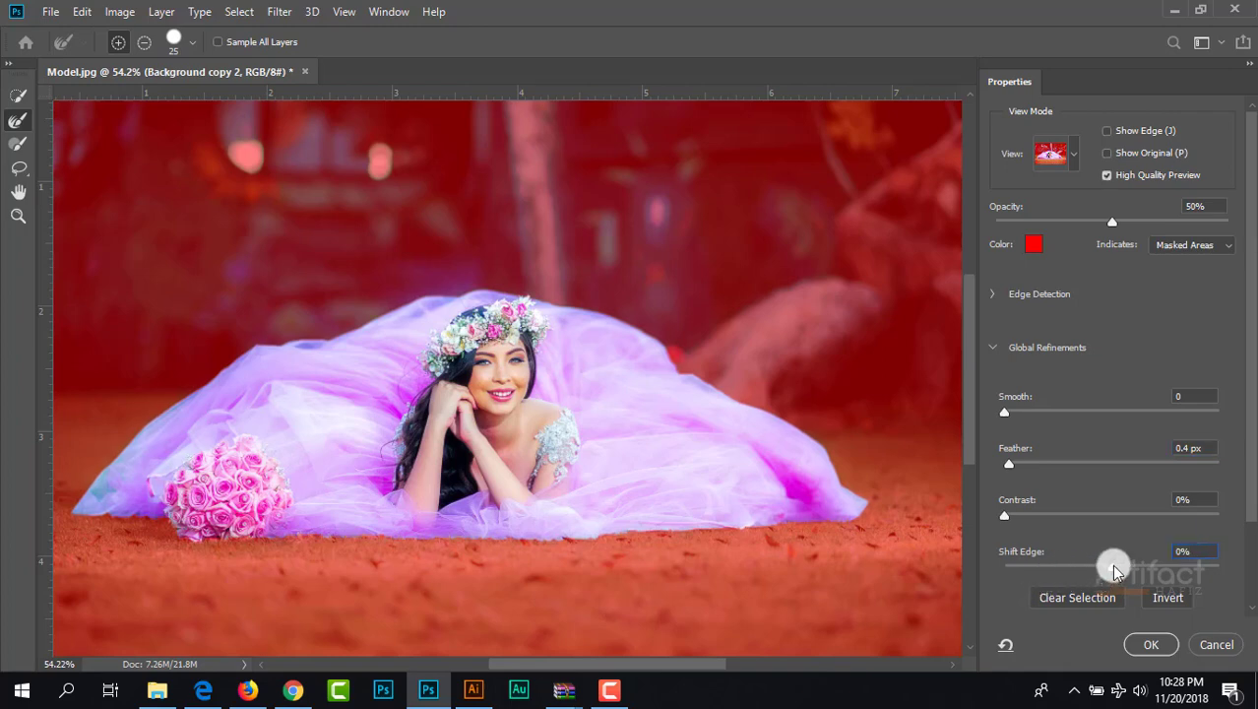
{"action": "left_click_drag", "start_coordinate": [1114, 566], "coordinate": [1071, 578]}
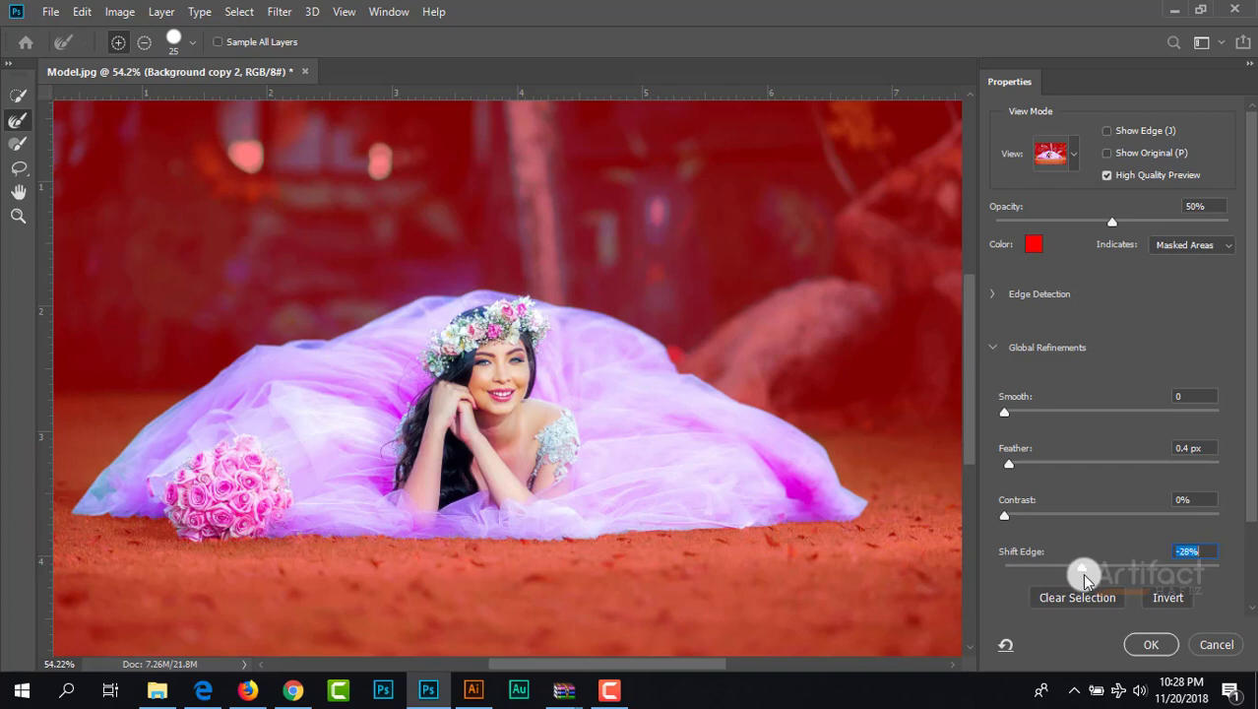
{"action": "left_click", "coordinate": [1136, 642]}
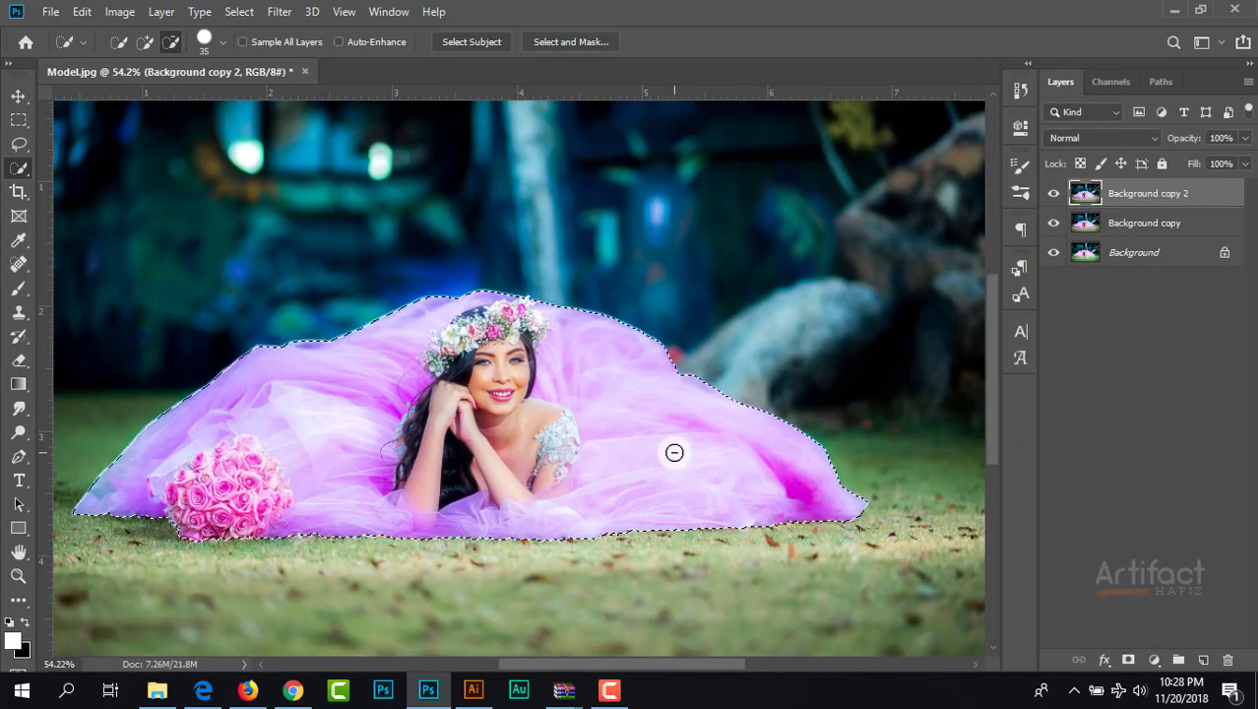
Step: Add a layer mask to Background copy 2 from the selection and load that mask as a selection again
{"action": "left_click", "coordinate": [1131, 659]}
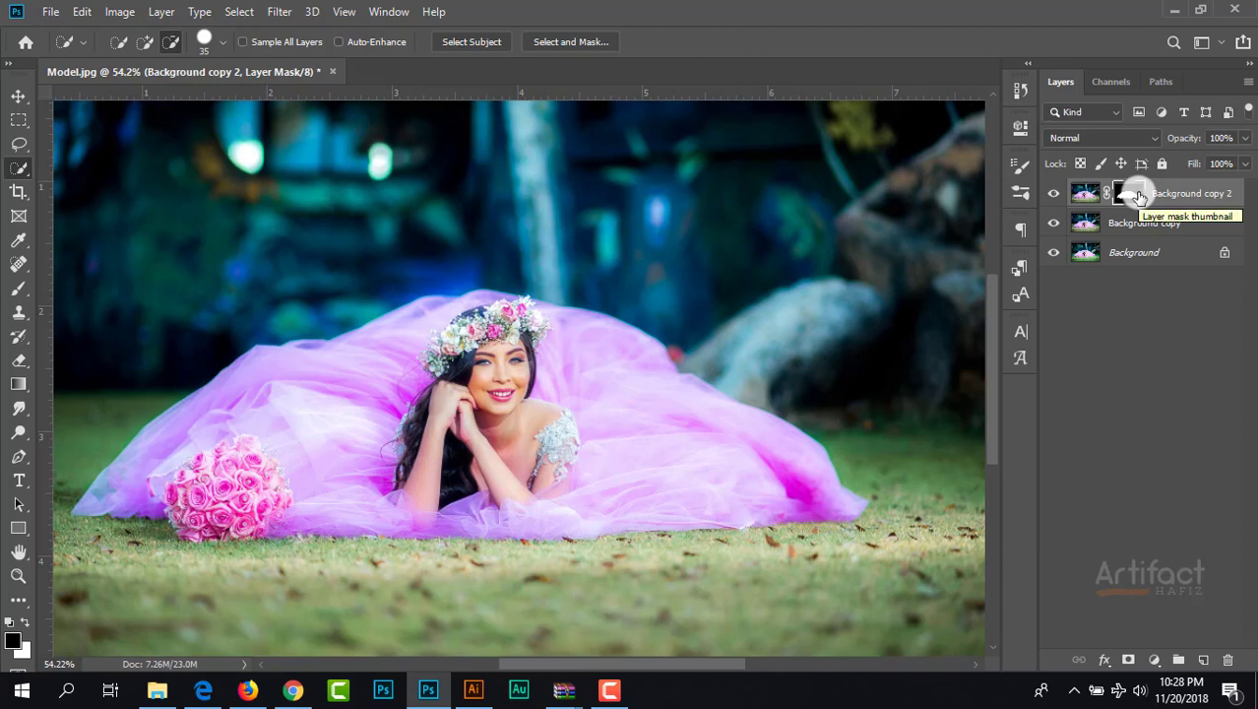
{"action": "key", "text": "ctrl"}
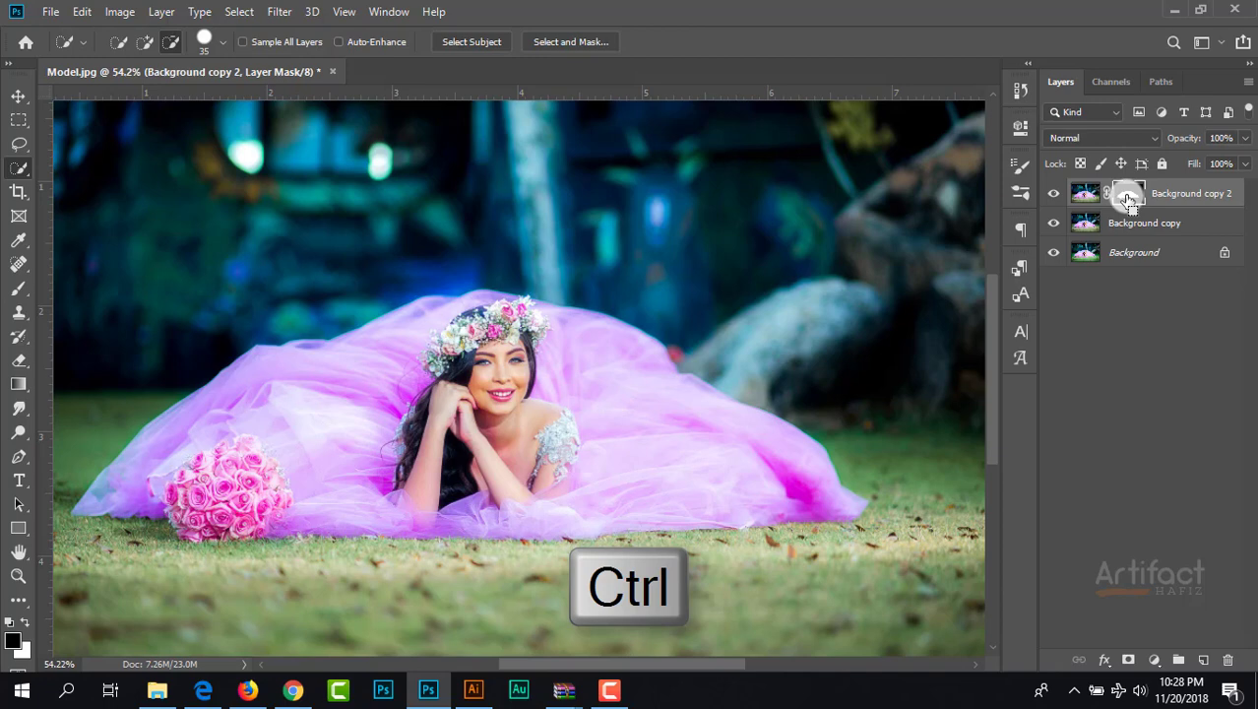
{"action": "left_click", "coordinate": [1127, 197], "text": "ctrl"}
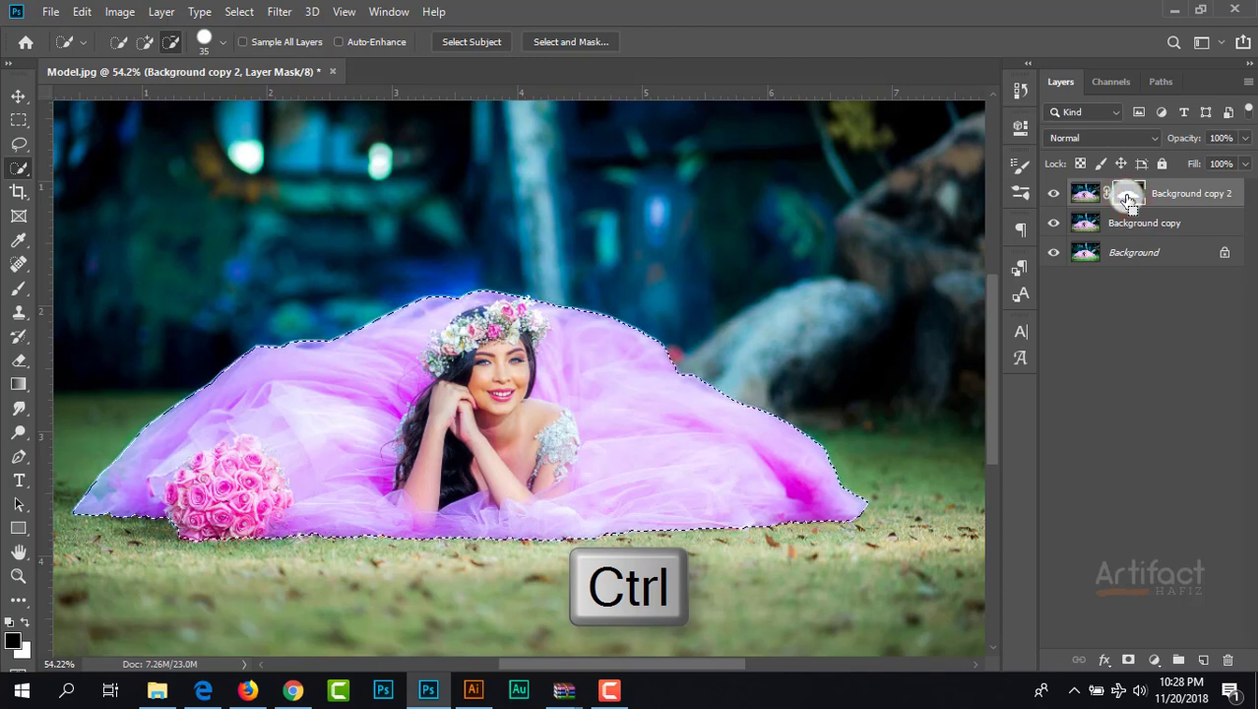
Step: Hide the Background copy 2 layer and, with Background copy active, expand the selection by 15 pixels
{"action": "left_click", "coordinate": [1053, 194]}
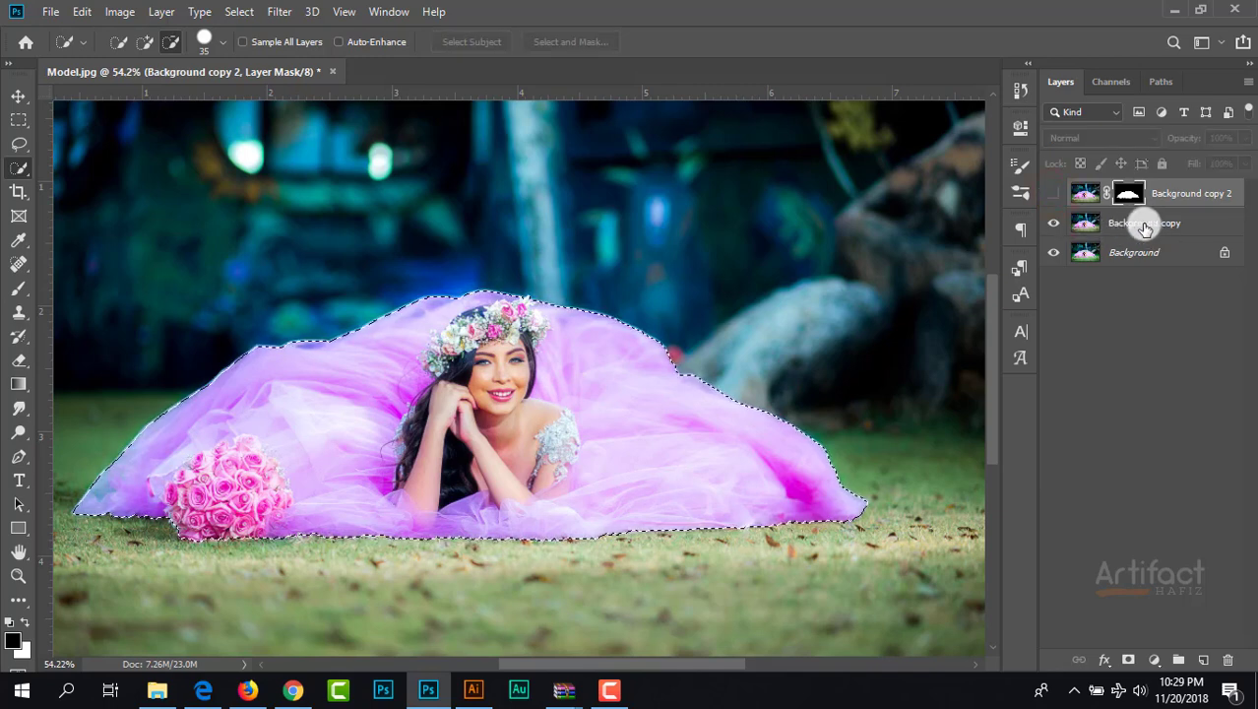
{"action": "left_click", "coordinate": [1143, 227]}
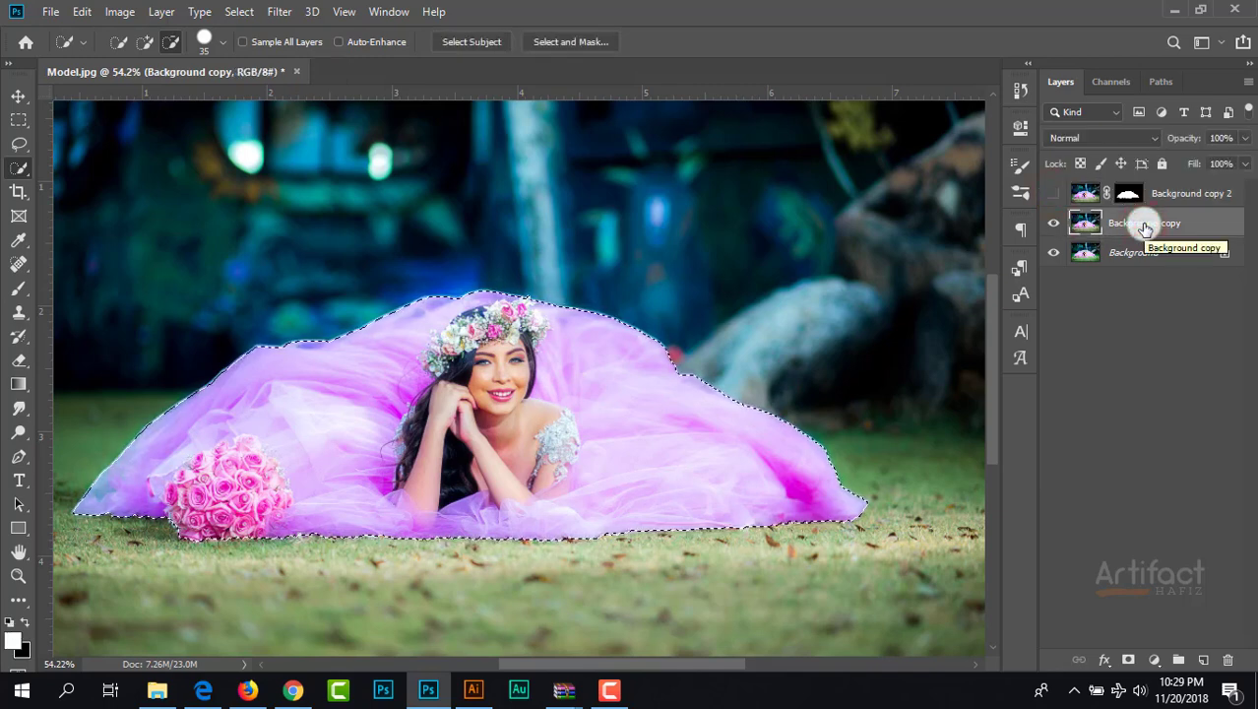
{"action": "left_click", "coordinate": [238, 11]}
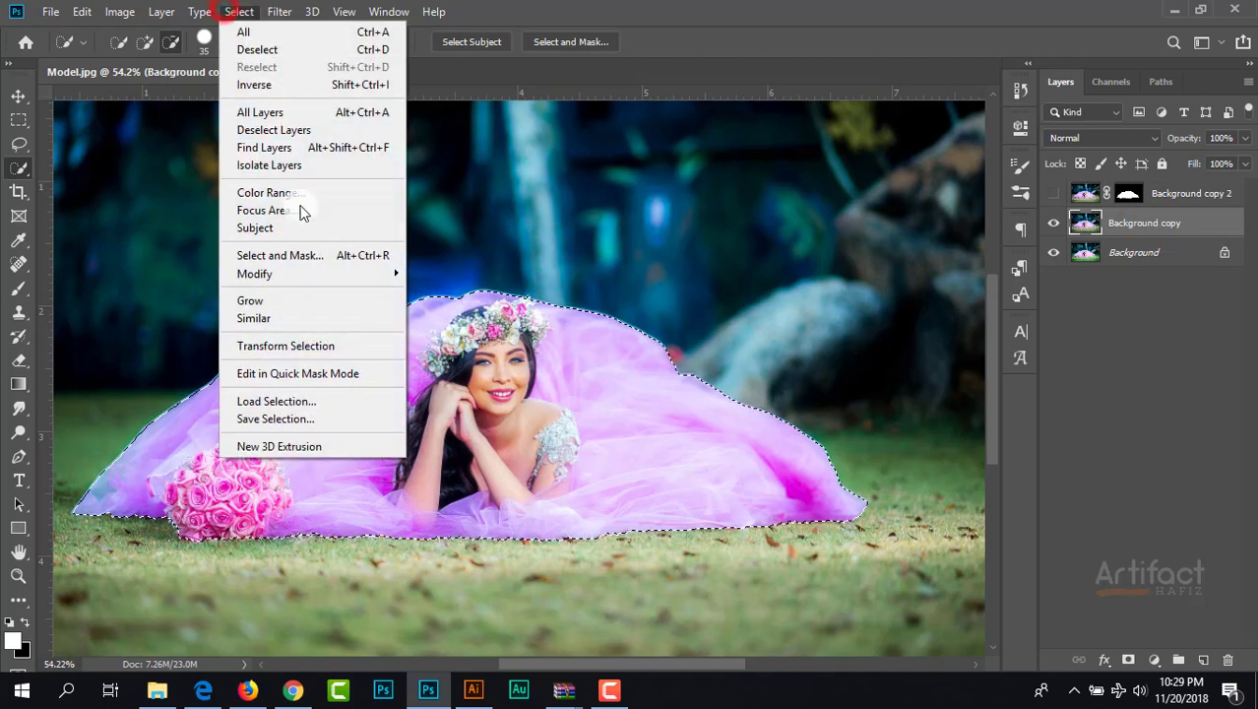
{"action": "mouse_move", "coordinate": [353, 273]}
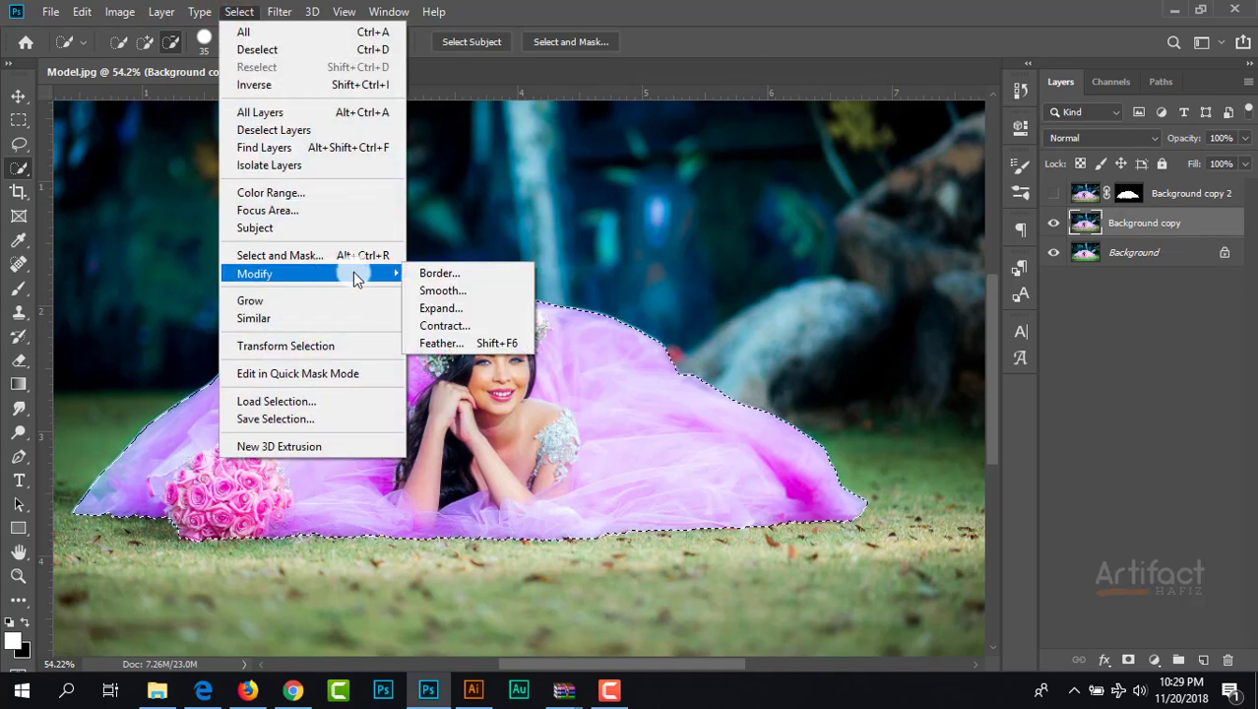
{"action": "left_click", "coordinate": [456, 310]}
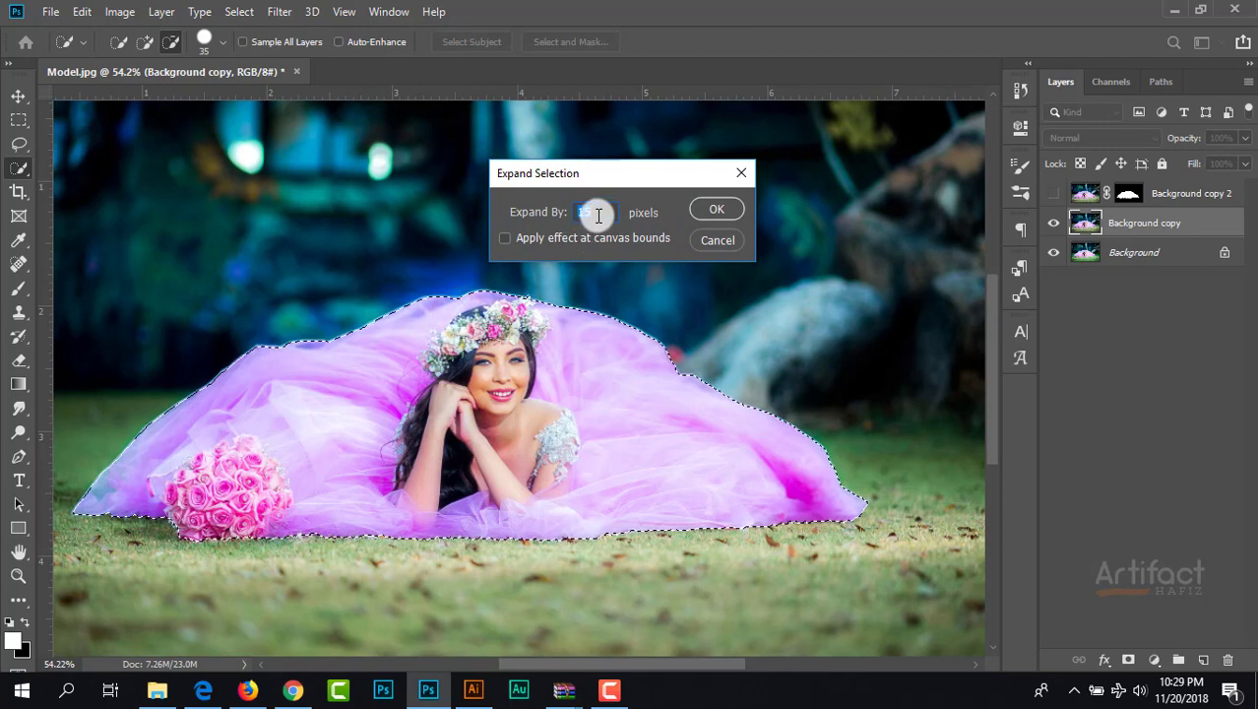
{"action": "left_click", "coordinate": [715, 209]}
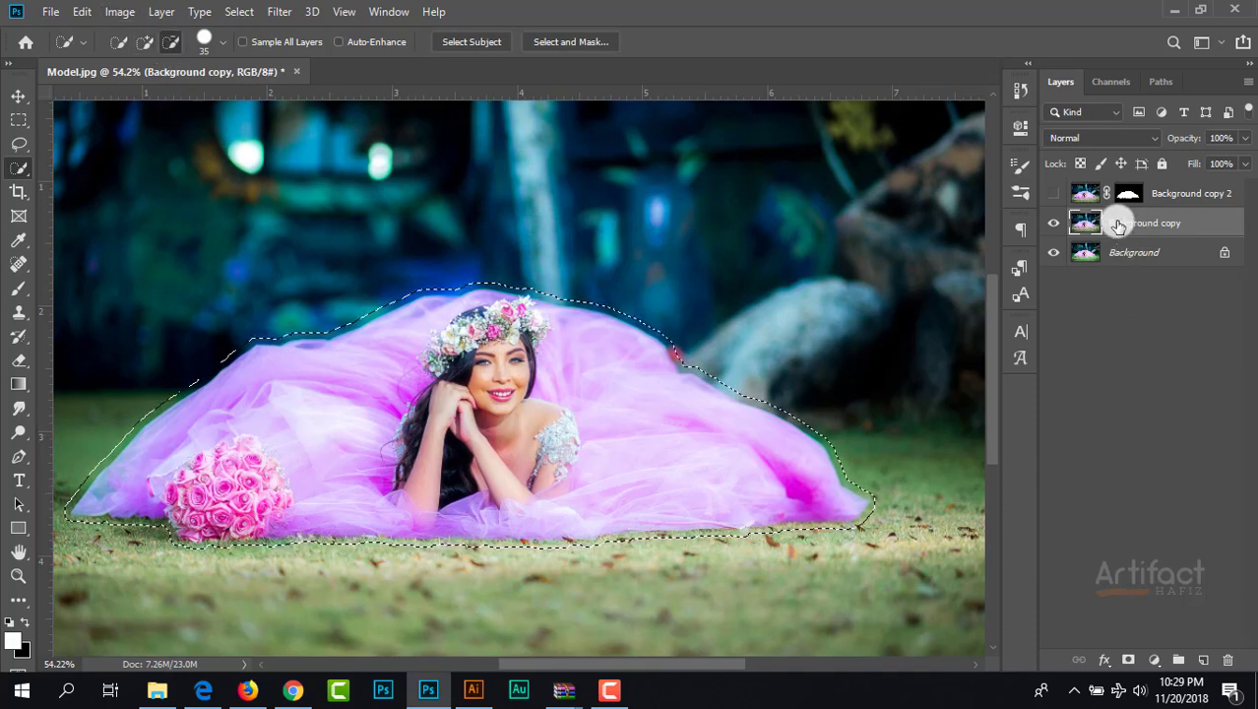
Step: Fill the selected woman and dress area on Background copy with Content-Aware contents, then deselect
{"action": "left_click", "coordinate": [82, 11]}
{"action": "left_click", "coordinate": [176, 295]}
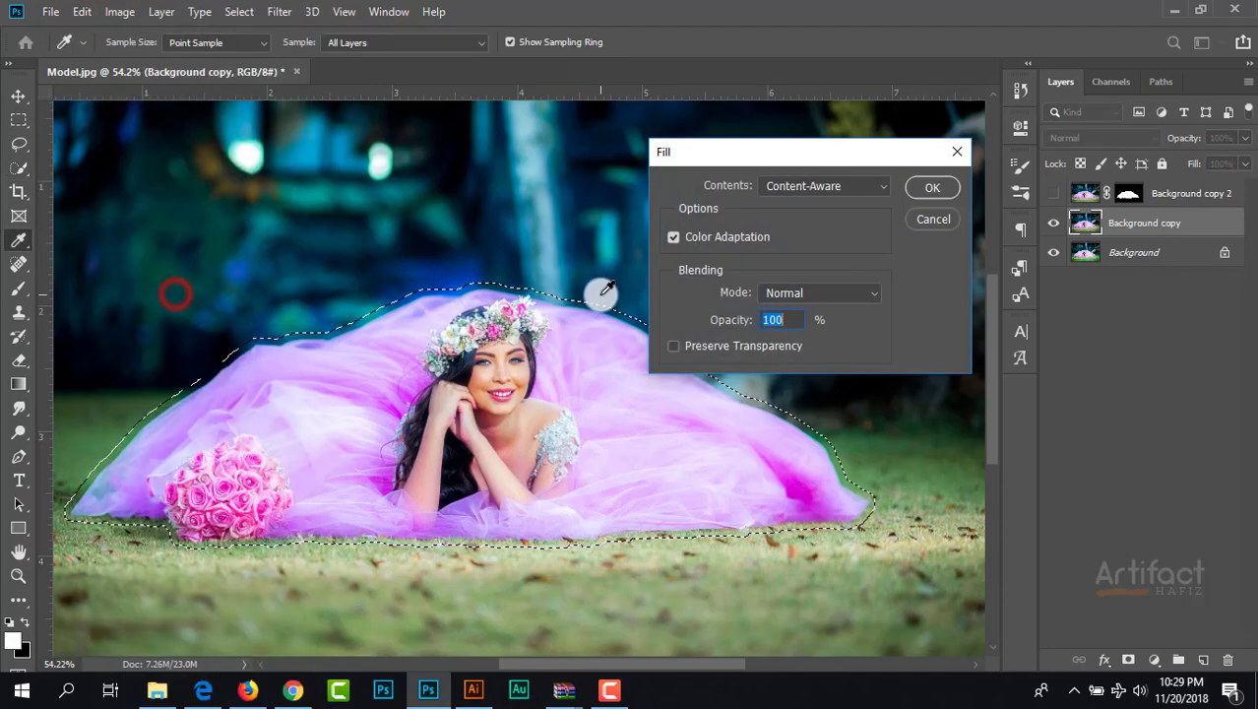
{"action": "left_click", "coordinate": [922, 187]}
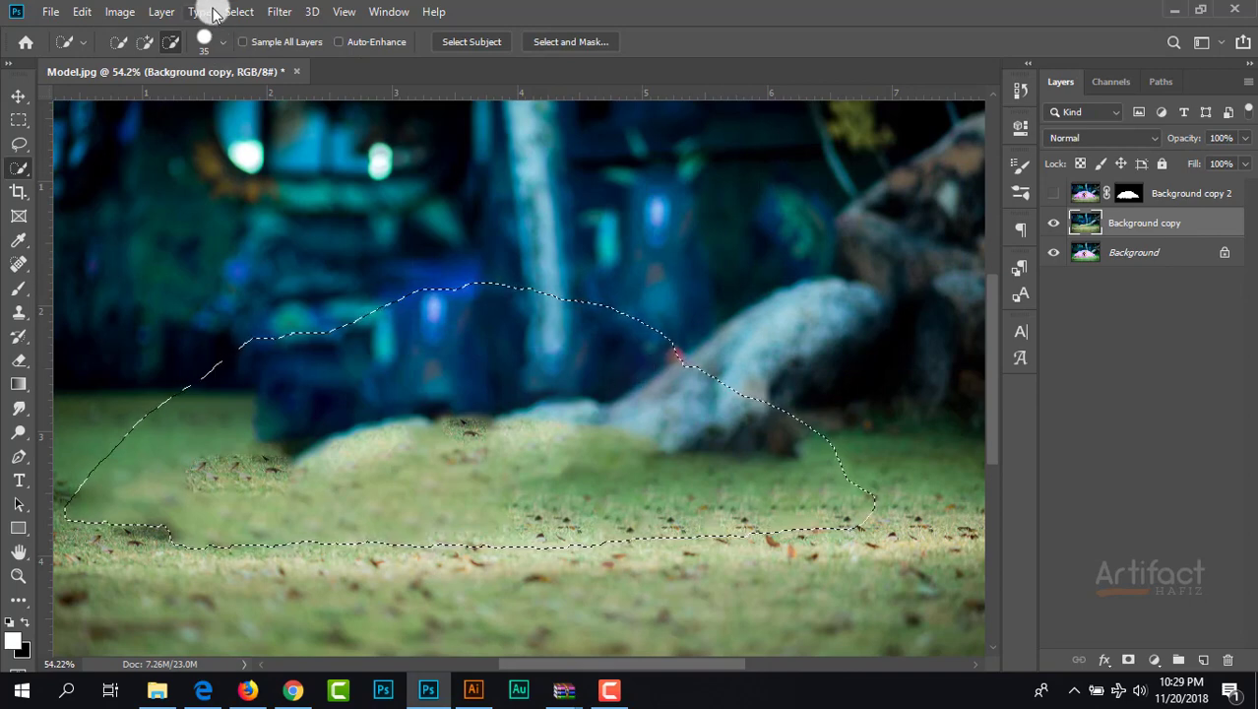
{"action": "left_click", "coordinate": [236, 11]}
{"action": "left_click", "coordinate": [252, 45]}
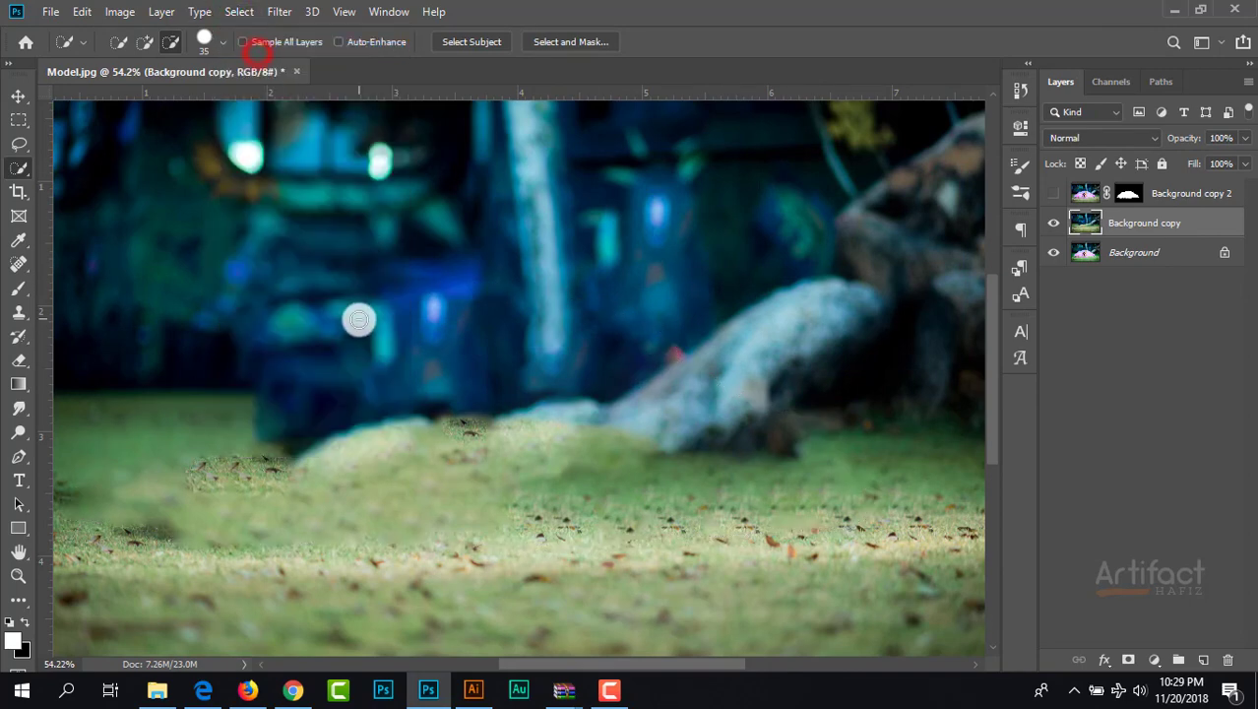
Step: With the Clone Stamp tool at brush size 80, clone nearby grass over the dark patch on the left side of the lawn
{"action": "scroll", "coordinate": [359, 319], "scroll_direction": "down", "scroll_amount": 2}
{"action": "scroll", "coordinate": [359, 367], "scroll_direction": "up", "scroll_amount": 3}
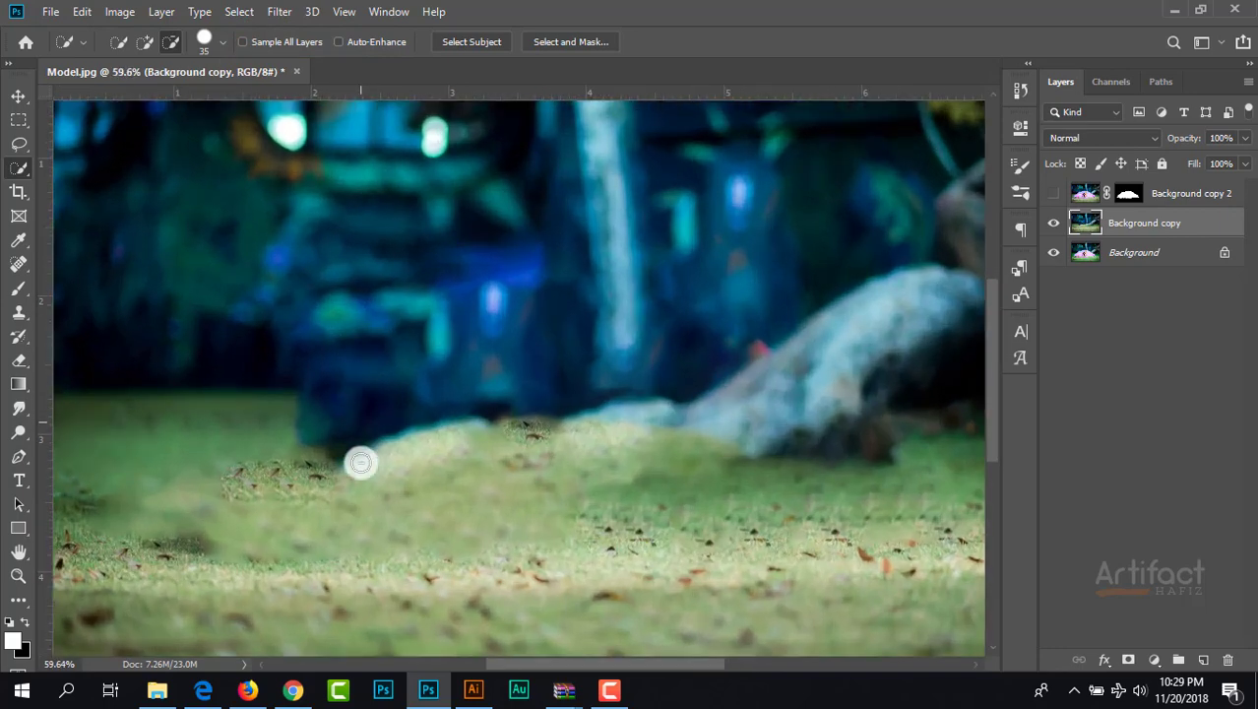
{"action": "left_click_drag", "start_coordinate": [371, 515], "coordinate": [359, 456]}
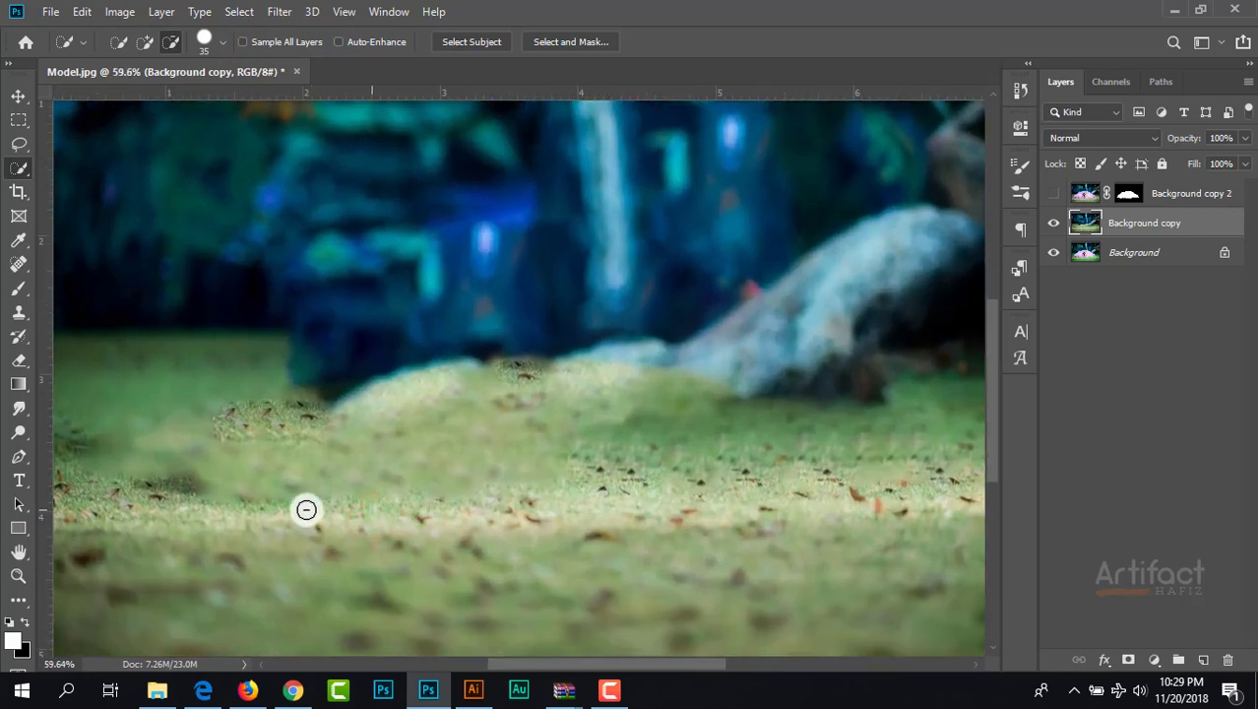
{"action": "left_click_drag", "start_coordinate": [194, 498], "coordinate": [309, 492]}
{"action": "left_click", "coordinate": [21, 313]}
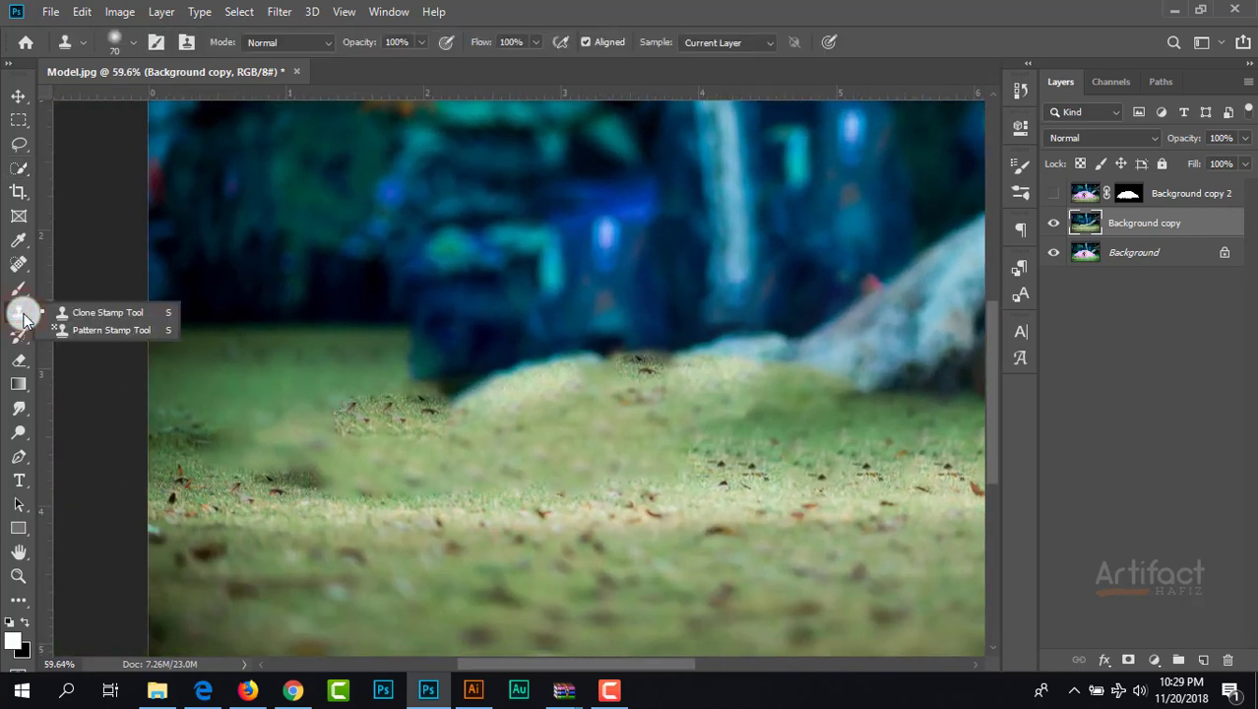
{"action": "left_click", "coordinate": [103, 312]}
{"action": "key", "text": "bracketright"}
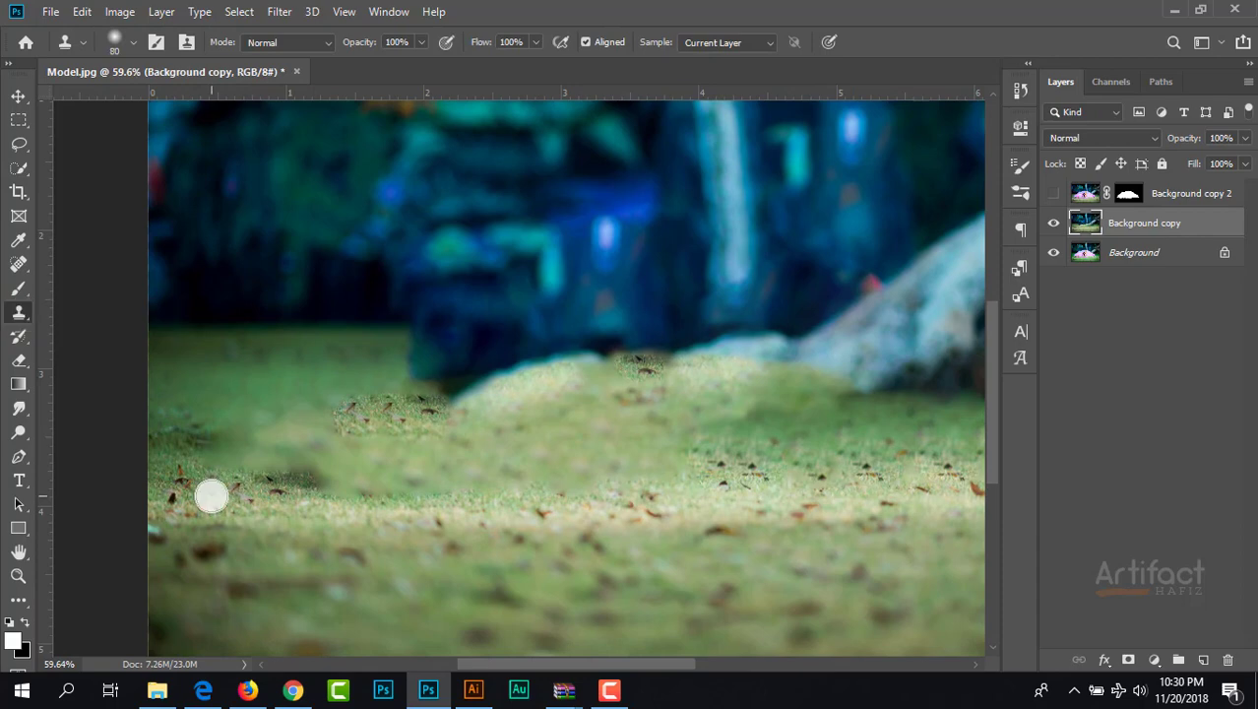
{"action": "key", "text": "alt"}
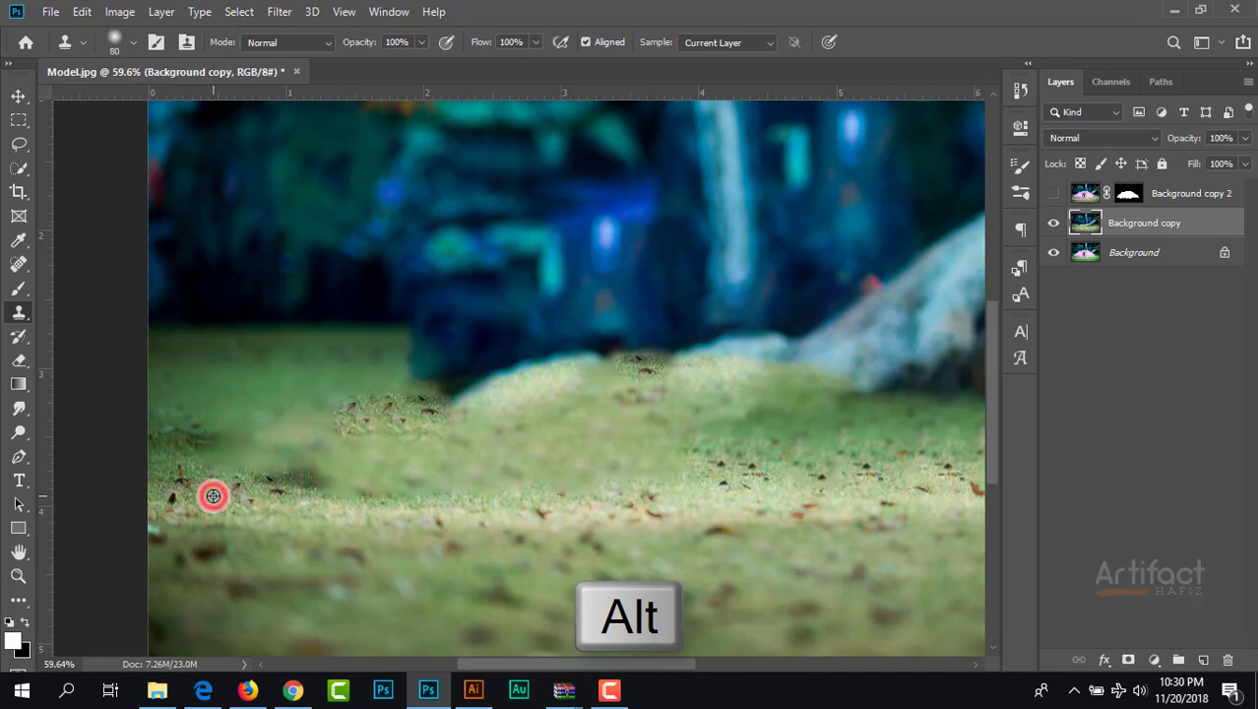
{"action": "left_click", "coordinate": [213, 495], "text": "alt"}
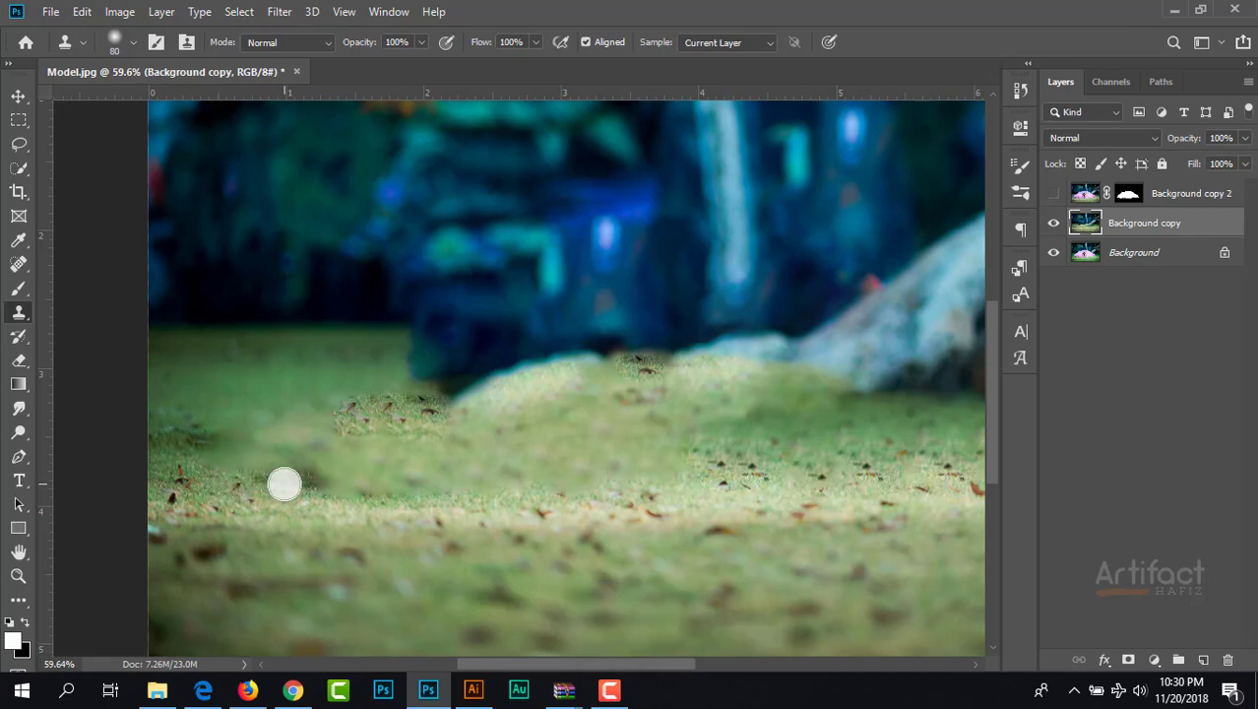
{"action": "left_click_drag", "start_coordinate": [283, 484], "coordinate": [395, 486]}
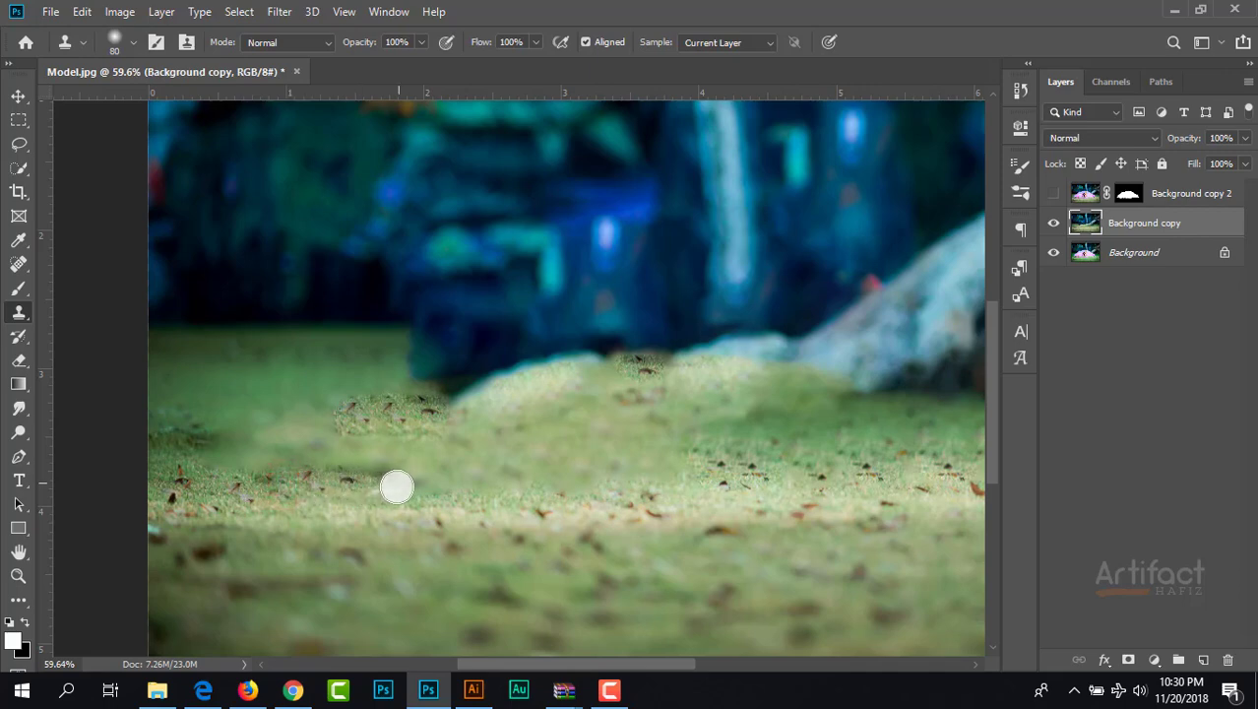
Step: Clone leafy grass texture over the blurry filled areas across the left and middle of the lawn
{"action": "left_click", "coordinate": [284, 484]}
{"action": "left_click", "coordinate": [252, 477]}
{"action": "left_click", "coordinate": [203, 460]}
{"action": "left_click", "coordinate": [330, 464]}
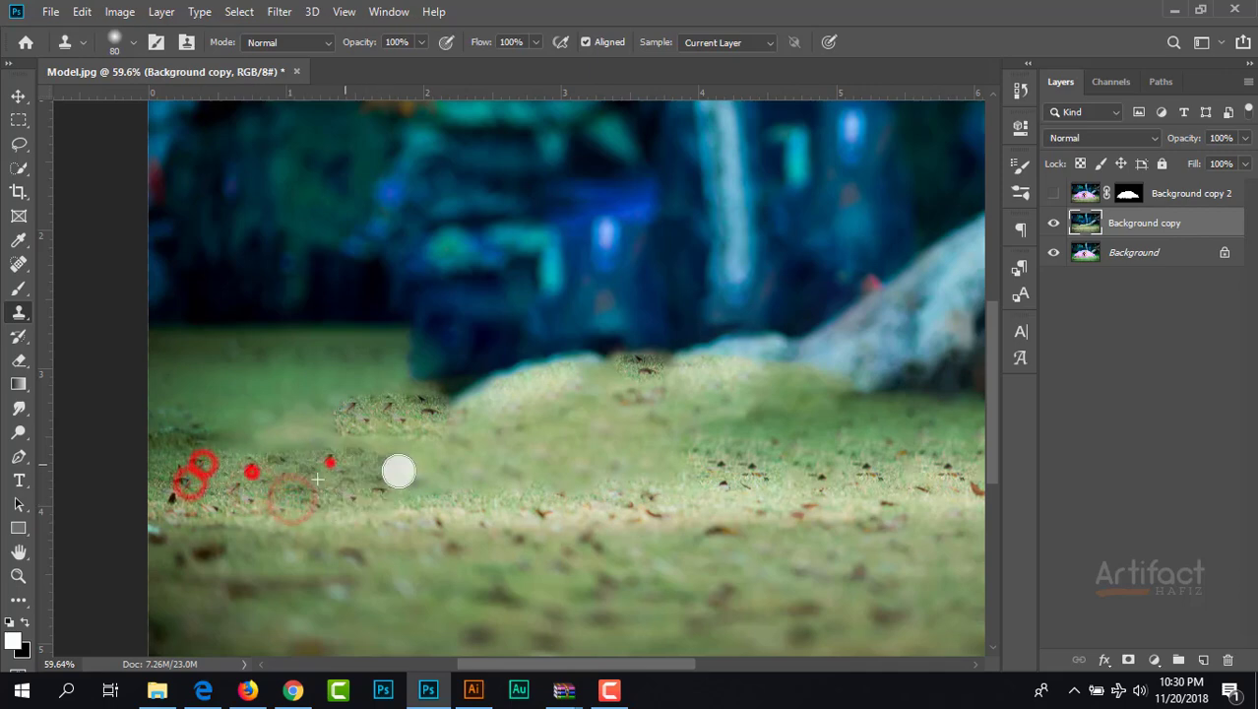
{"action": "left_click", "coordinate": [383, 482]}
{"action": "left_click", "coordinate": [421, 482]}
{"action": "left_click", "coordinate": [851, 470]}
{"action": "left_click", "coordinate": [710, 476]}
{"action": "left_click", "coordinate": [671, 462]}
{"action": "left_click", "coordinate": [620, 492]}
{"action": "left_click", "coordinate": [595, 481]}
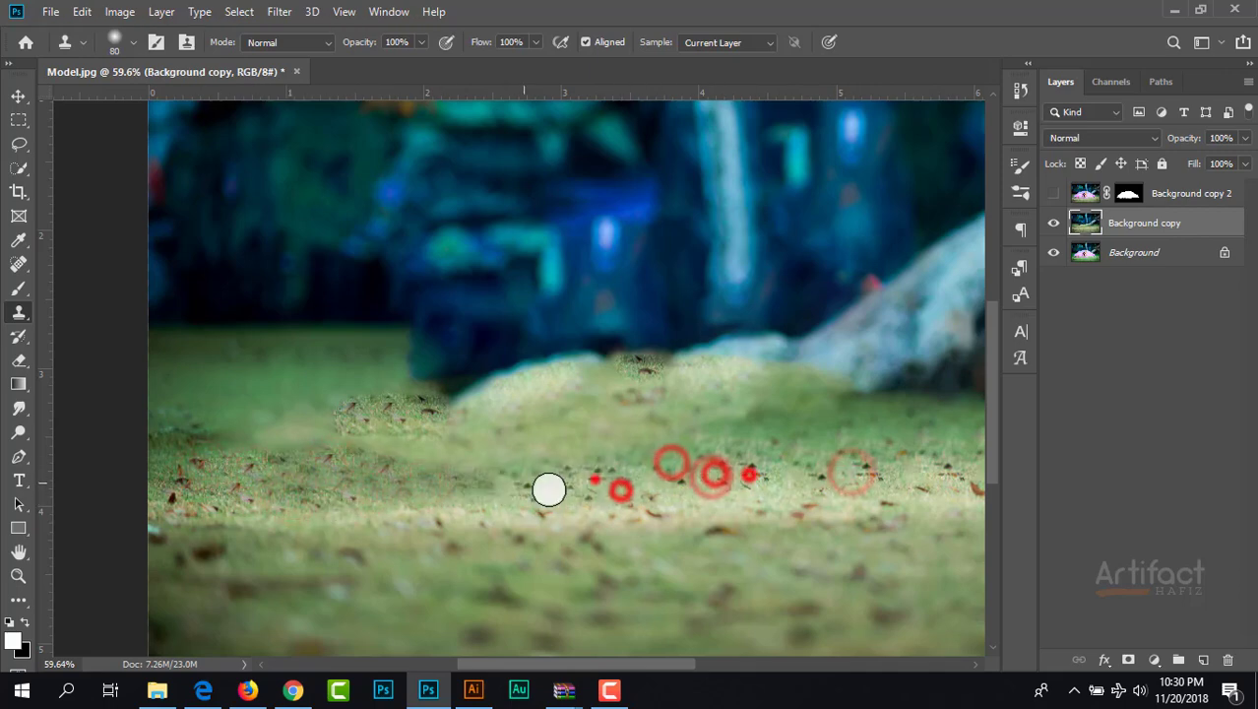
{"action": "left_click", "coordinate": [400, 491]}
{"action": "left_click", "coordinate": [503, 484]}
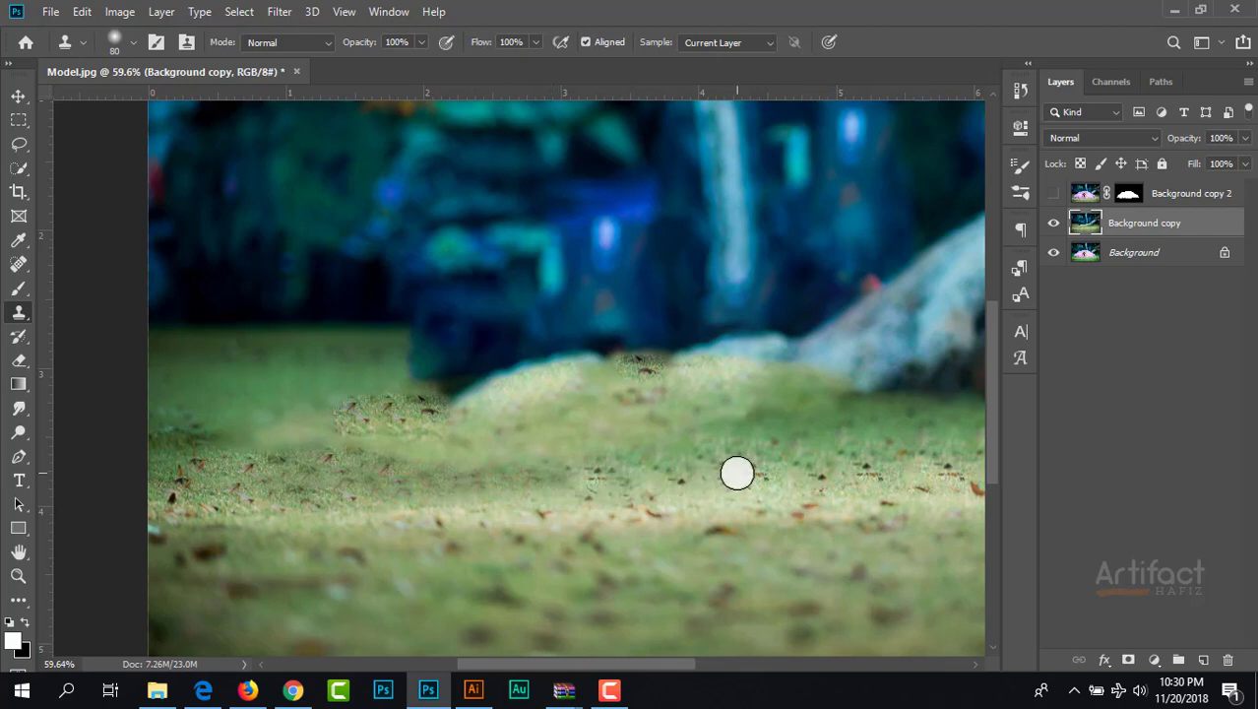
Step: Switch to the Move tool and make the Background copy 2 layer visible again
{"action": "left_click", "coordinate": [18, 95]}
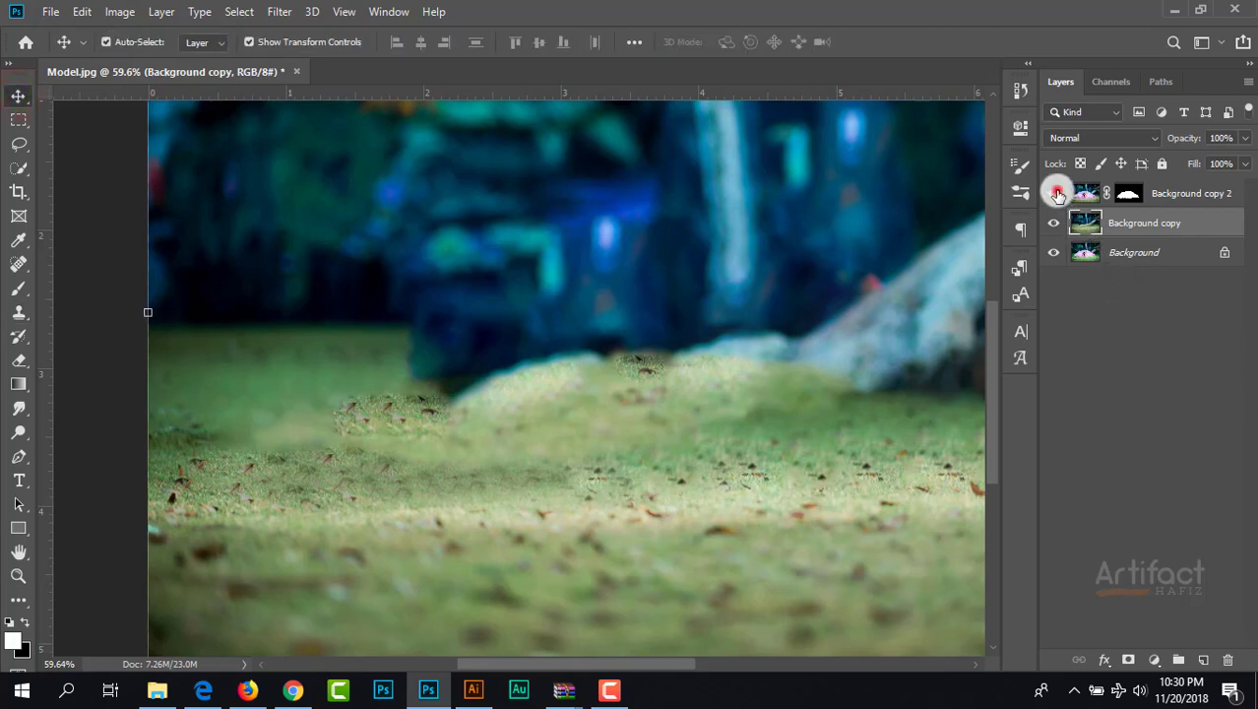
{"action": "left_click", "coordinate": [1055, 192]}
{"action": "scroll", "coordinate": [800, 381], "scroll_direction": "down", "scroll_amount": 3}
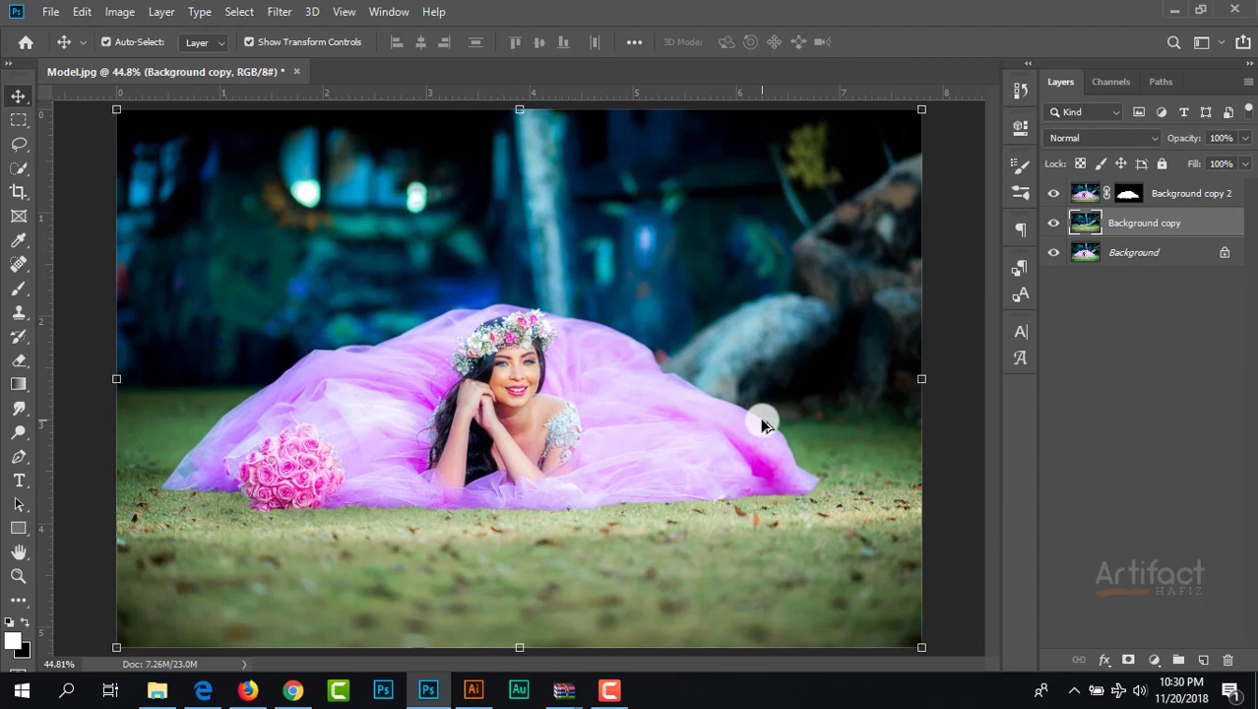
Step: Add a Brightness/Contrast adjustment layer above Background copy with Brightness -77 and Contrast -25
{"action": "left_click", "coordinate": [1144, 222]}
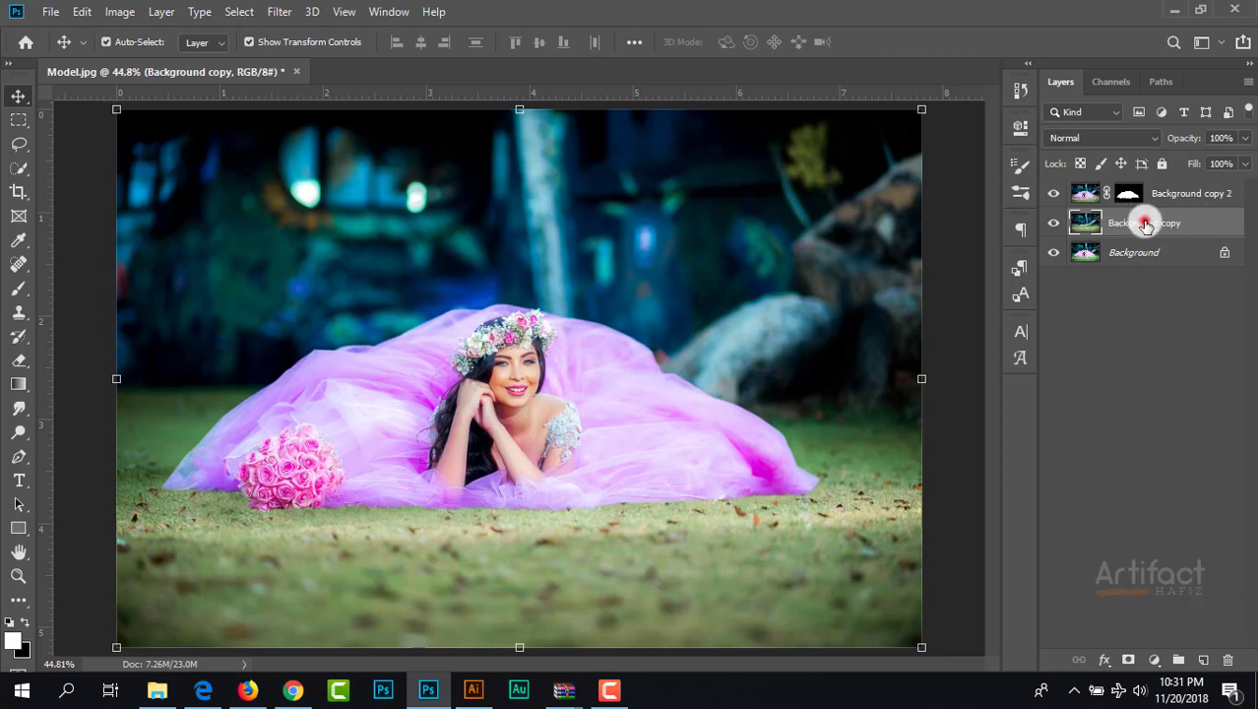
{"action": "left_click", "coordinate": [1154, 659]}
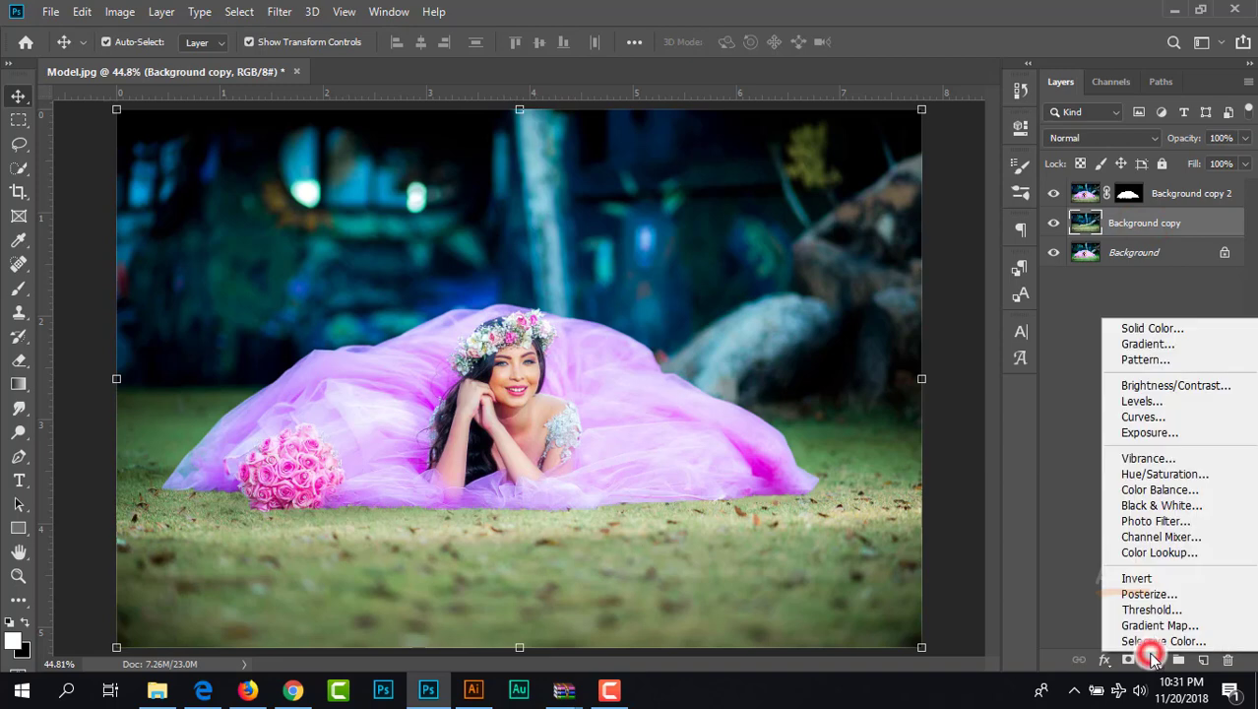
{"action": "left_click", "coordinate": [1137, 386]}
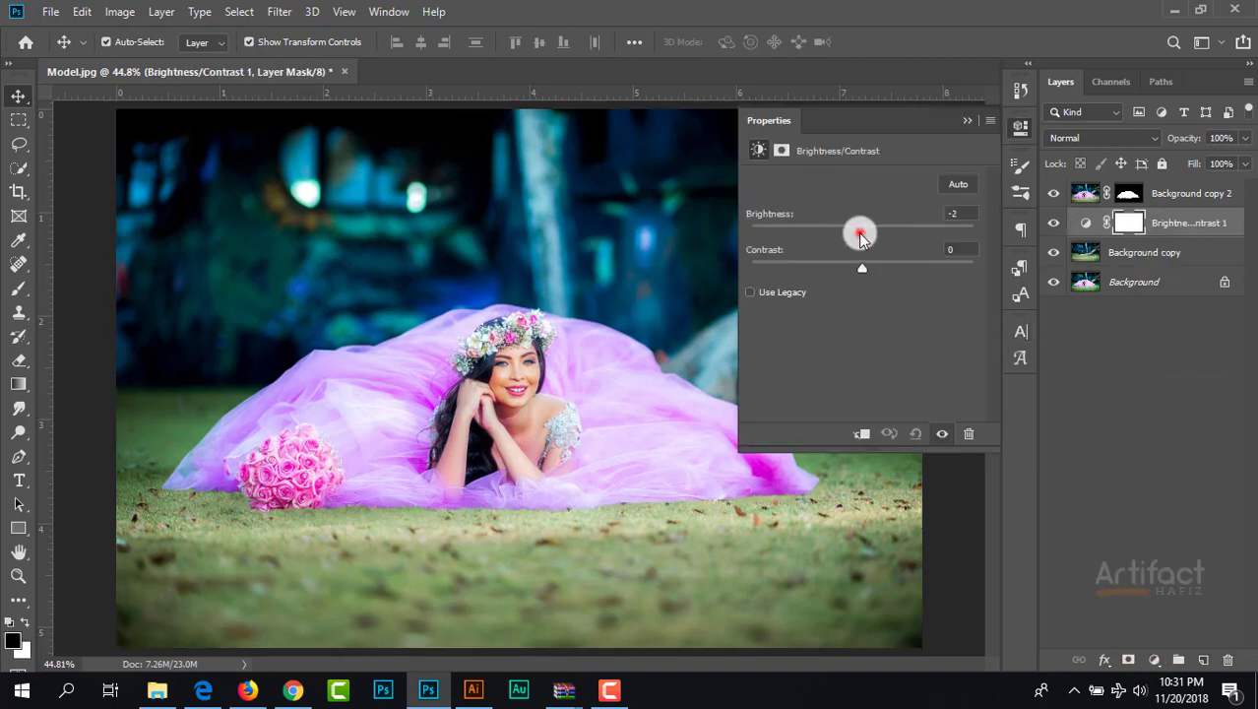
{"action": "left_click_drag", "start_coordinate": [861, 236], "coordinate": [807, 276]}
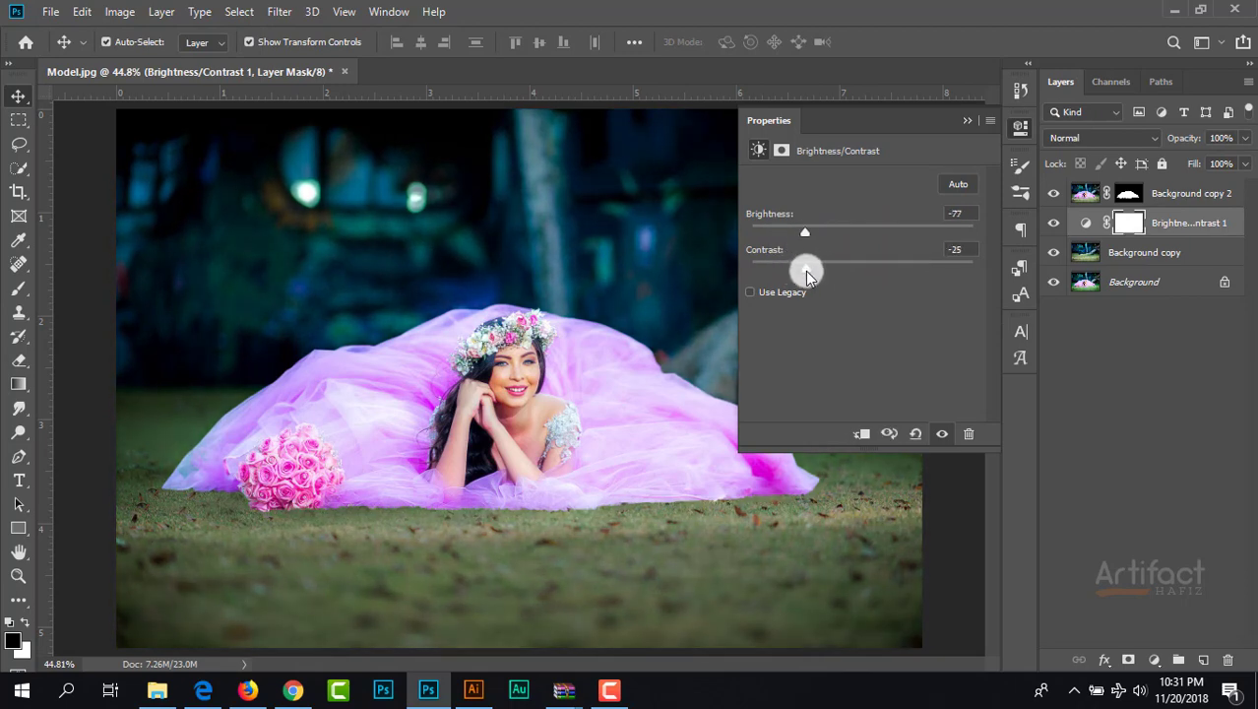
{"action": "left_click", "coordinate": [963, 122]}
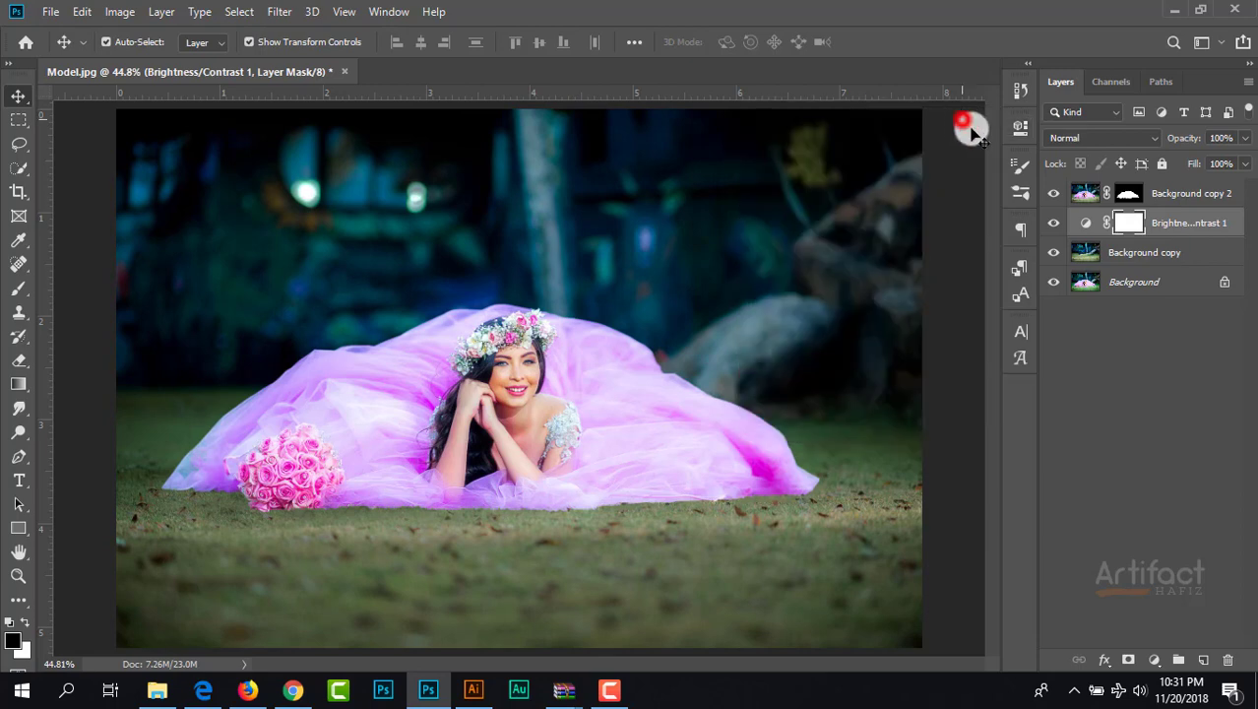
Step: Add a new empty layer directly above the Brightness/Contrast adjustment layer
{"action": "left_click", "coordinate": [1179, 217]}
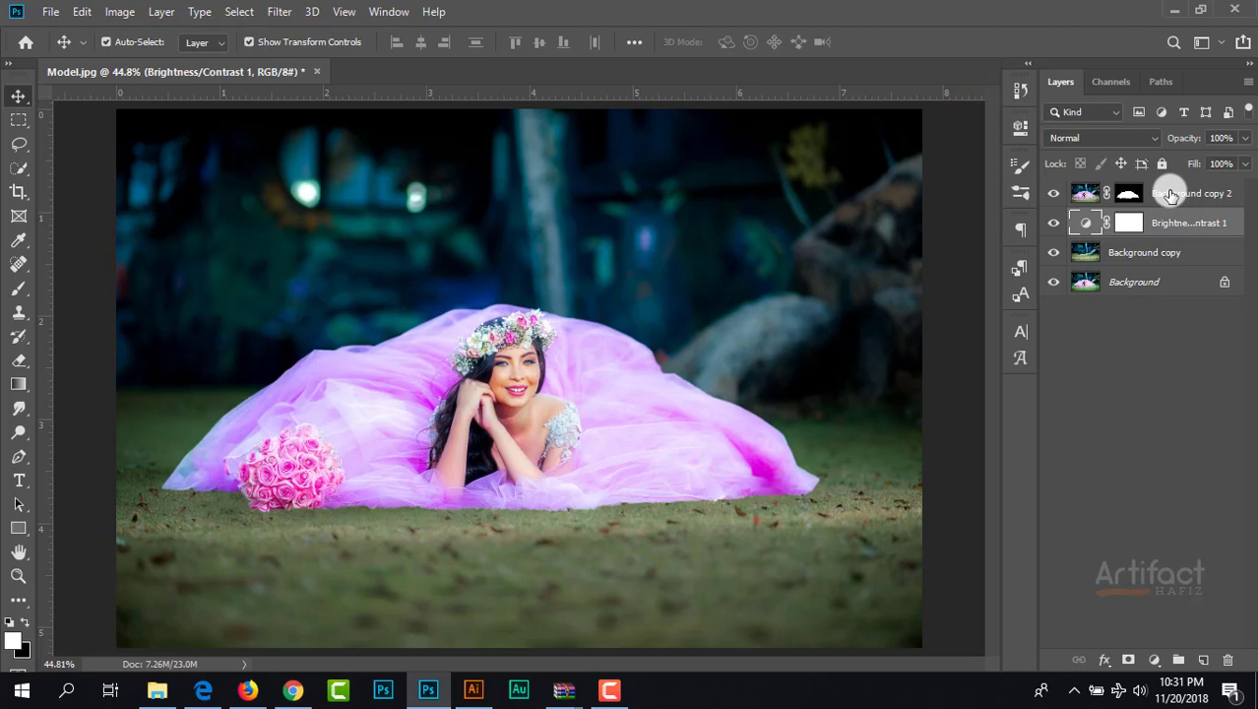
{"action": "left_click", "coordinate": [1163, 214]}
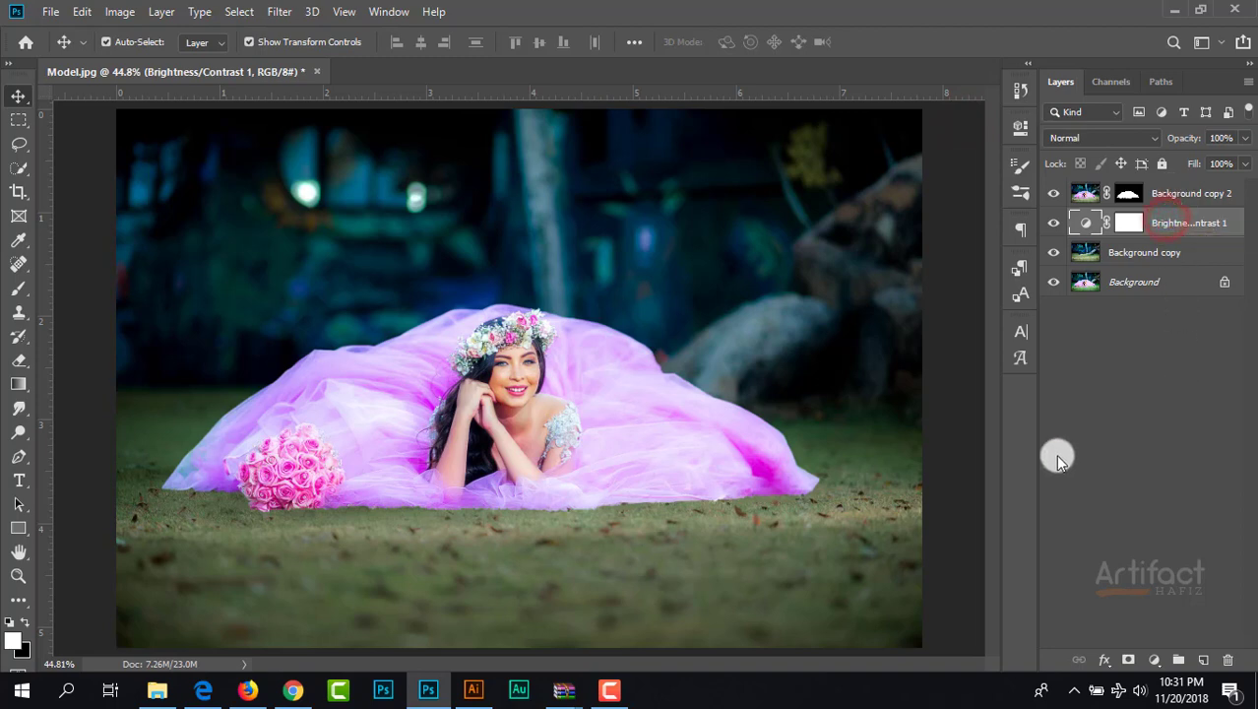
{"action": "left_click", "coordinate": [1202, 656]}
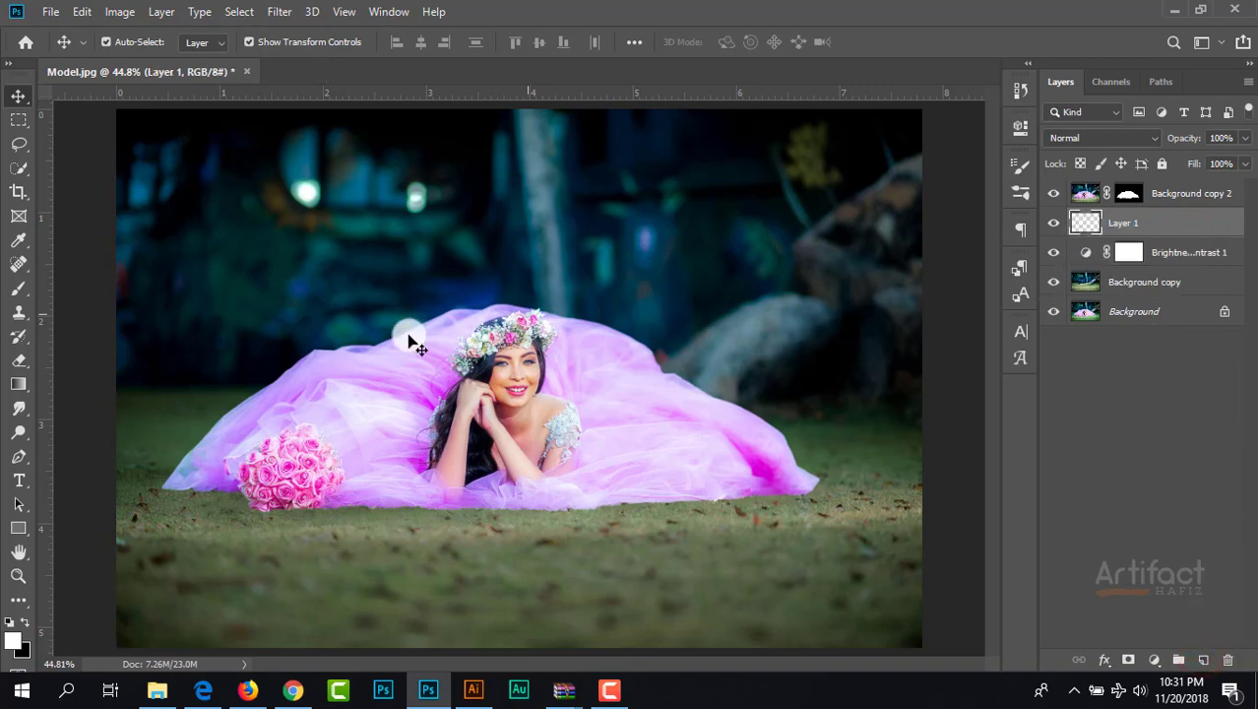
Step: Set the foreground color to light orange ffc591
{"action": "left_click", "coordinate": [13, 639]}
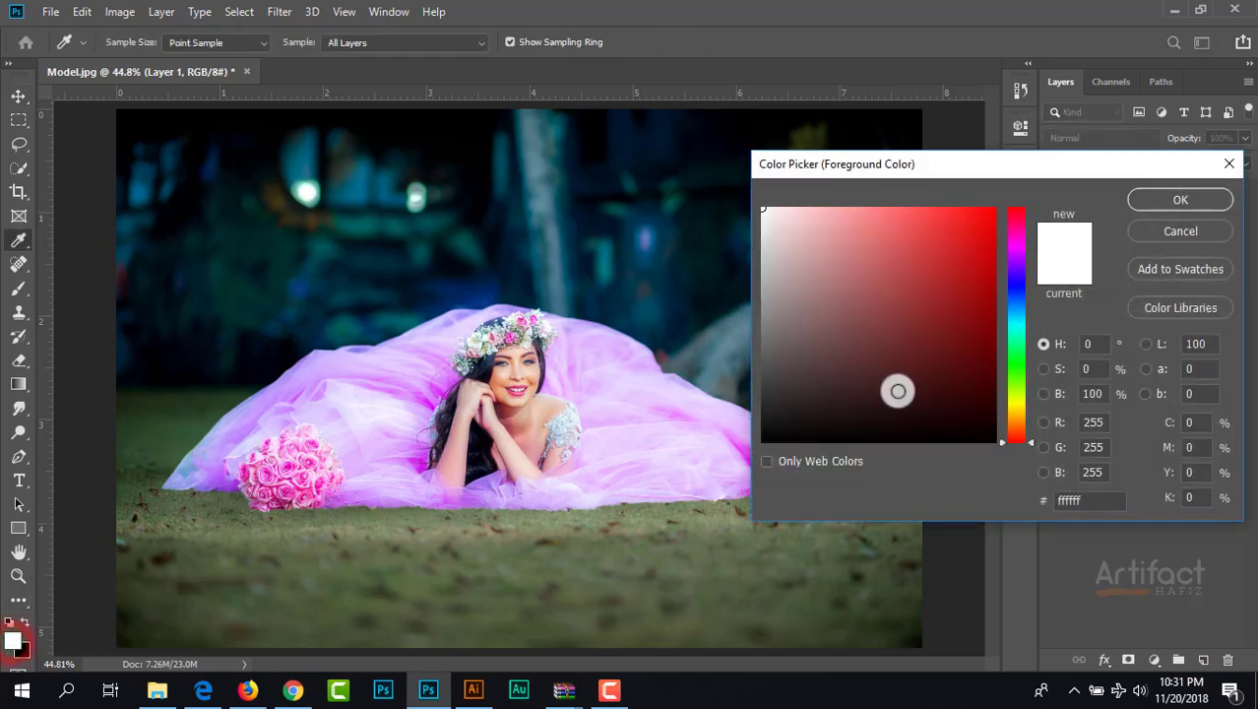
{"action": "left_click_drag", "start_coordinate": [1018, 427], "coordinate": [1017, 417]}
{"action": "left_click_drag", "start_coordinate": [901, 291], "coordinate": [862, 188]}
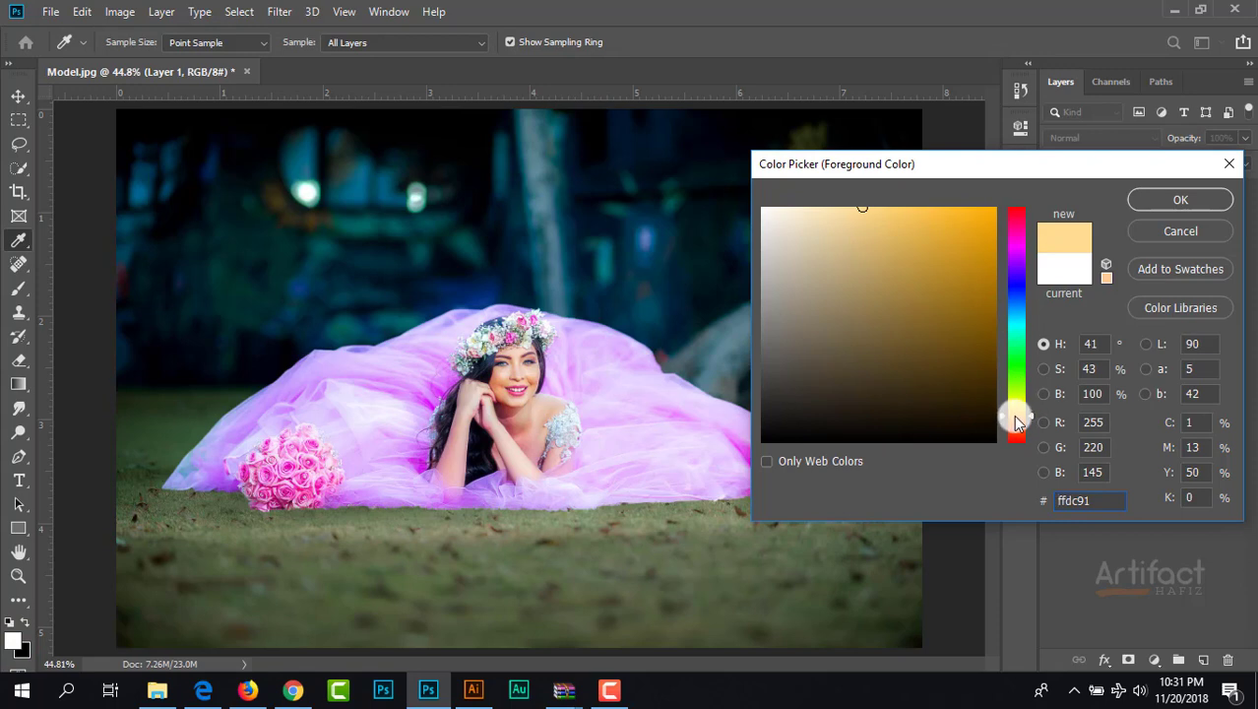
{"action": "left_click_drag", "start_coordinate": [1018, 421], "coordinate": [1014, 424]}
{"action": "left_click", "coordinate": [1162, 201]}
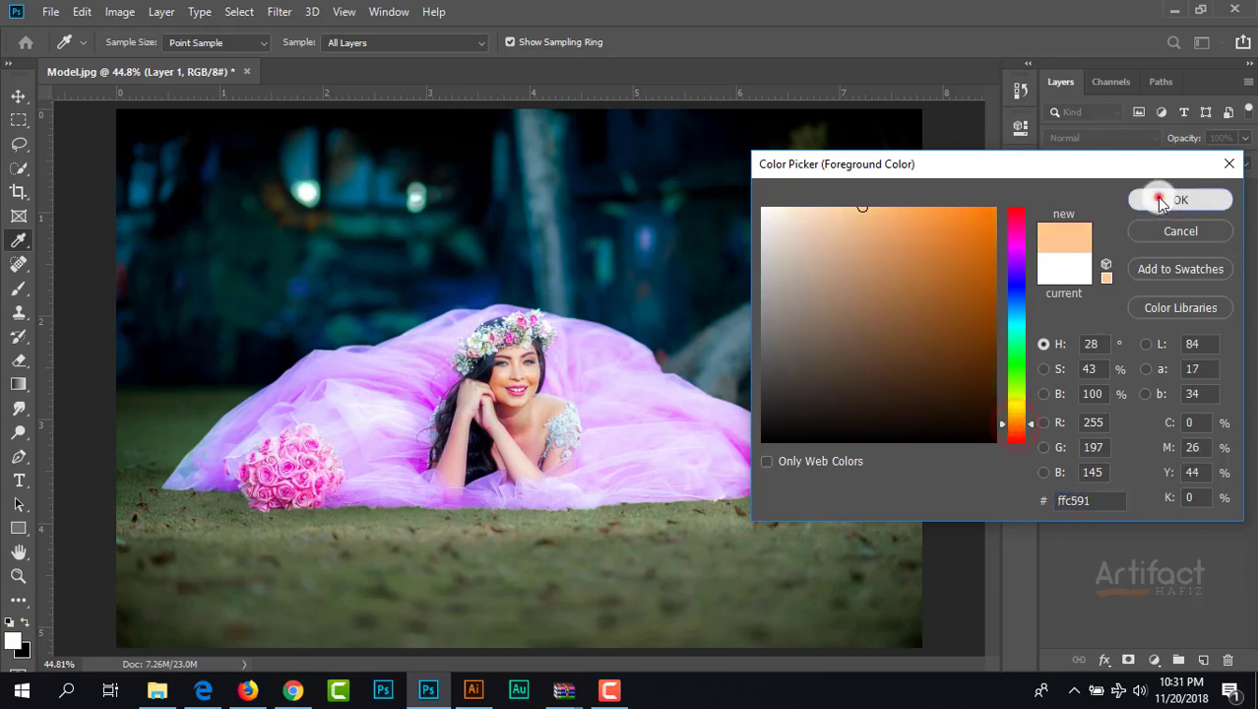
{"action": "key", "text": "v"}
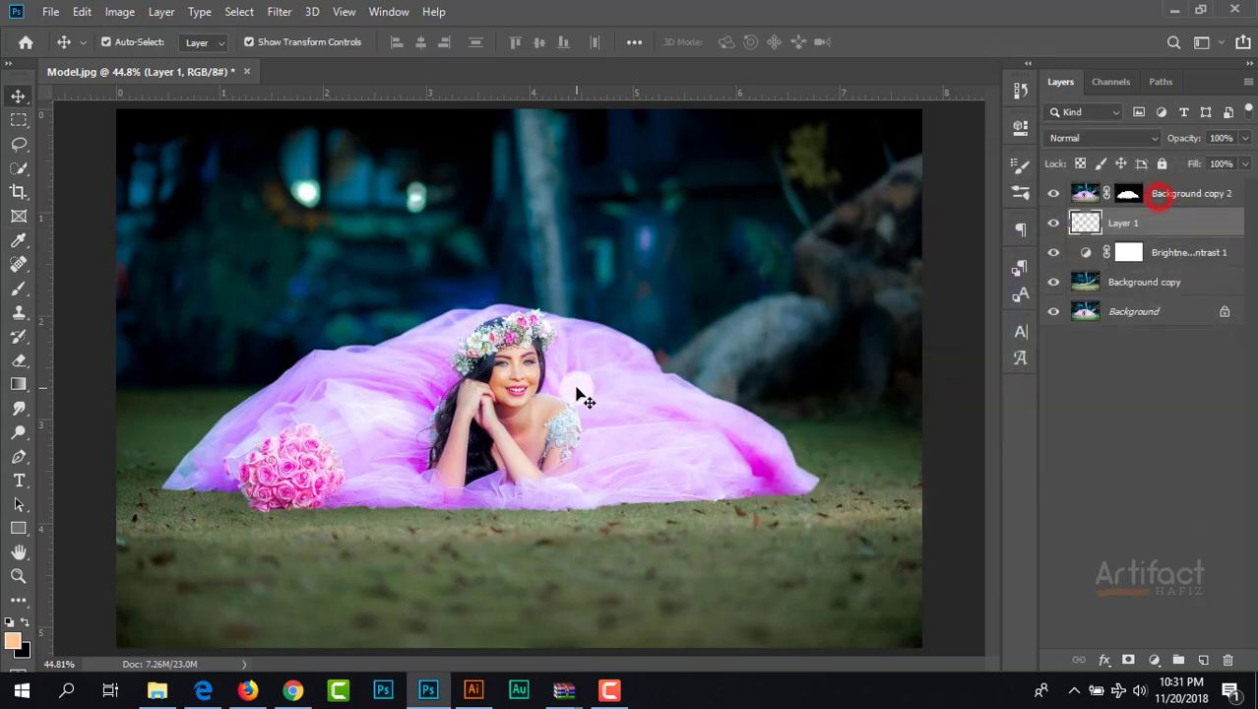
Step: Paint one light orange dab behind the woman on Layer 1 with the Soft Round Pressure Opacity brush at size 800
{"action": "left_click", "coordinate": [16, 289]}
{"action": "left_click", "coordinate": [113, 39]}
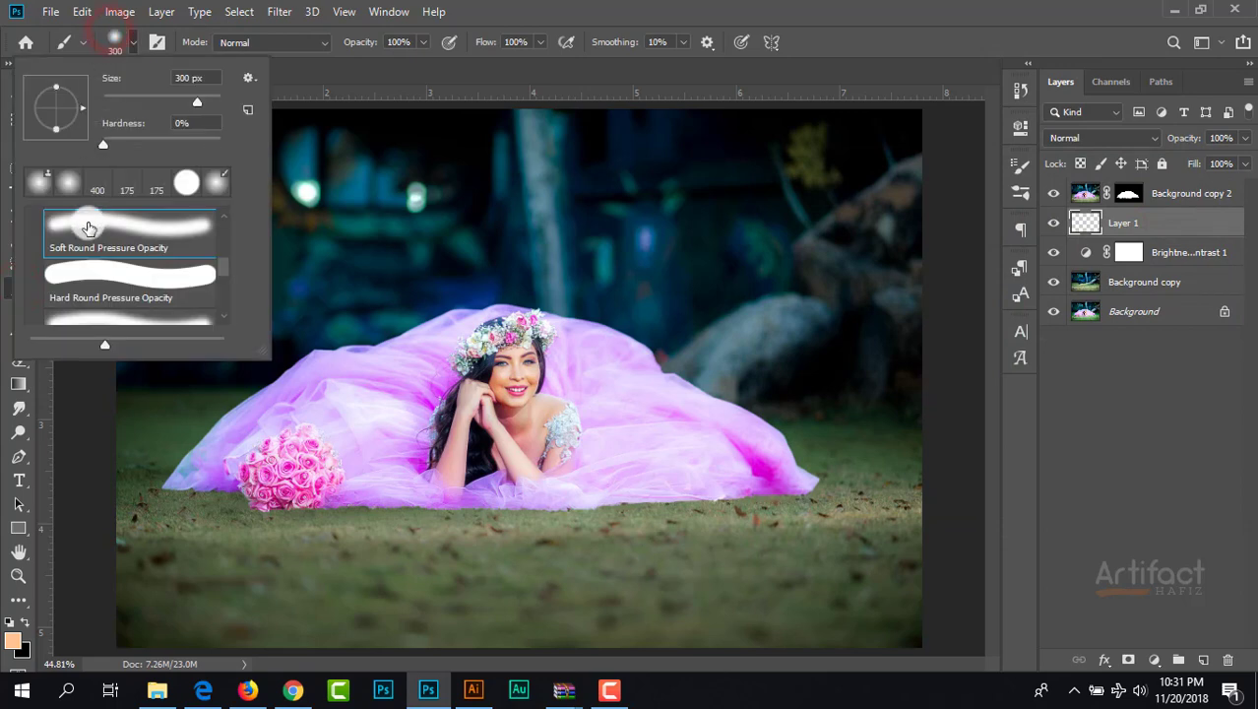
{"action": "left_click", "coordinate": [87, 226]}
{"action": "left_click", "coordinate": [422, 44]}
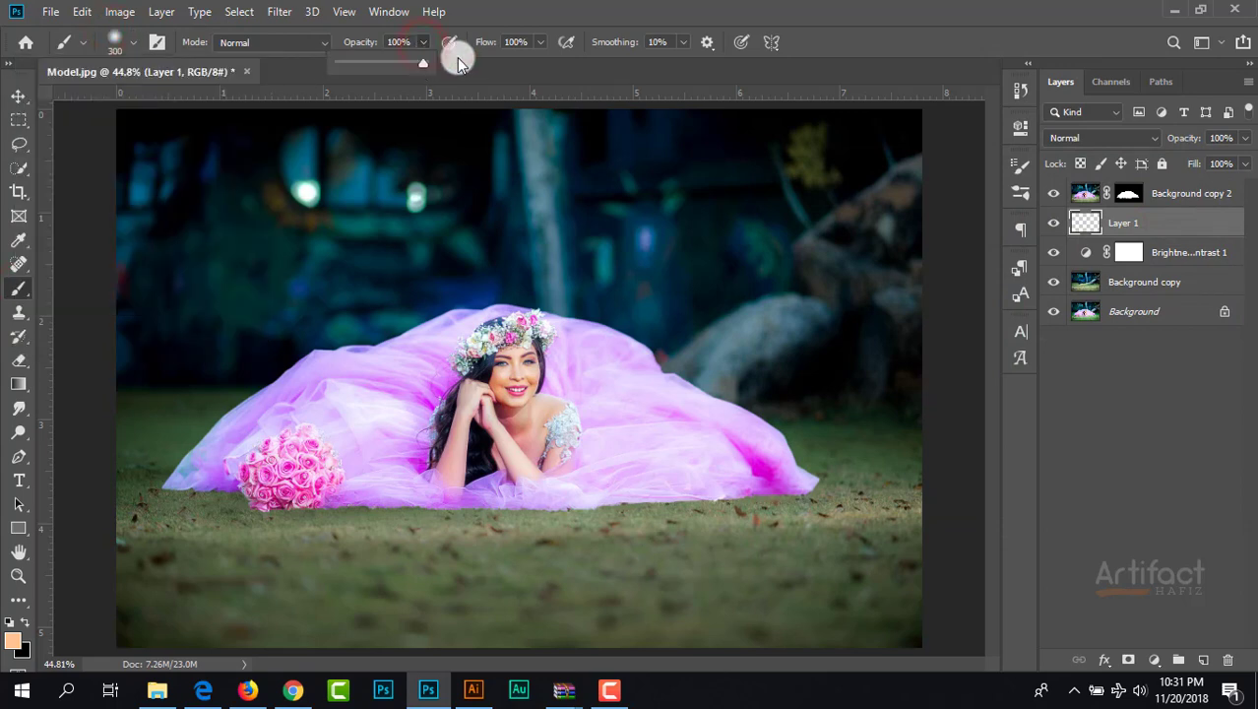
{"action": "key", "text": "bracketright"}
{"action": "key", "text": "bracketright"}
{"action": "key", "text": "bracketright"}
{"action": "key", "text": "bracketright"}
{"action": "key", "text": "bracketright"}
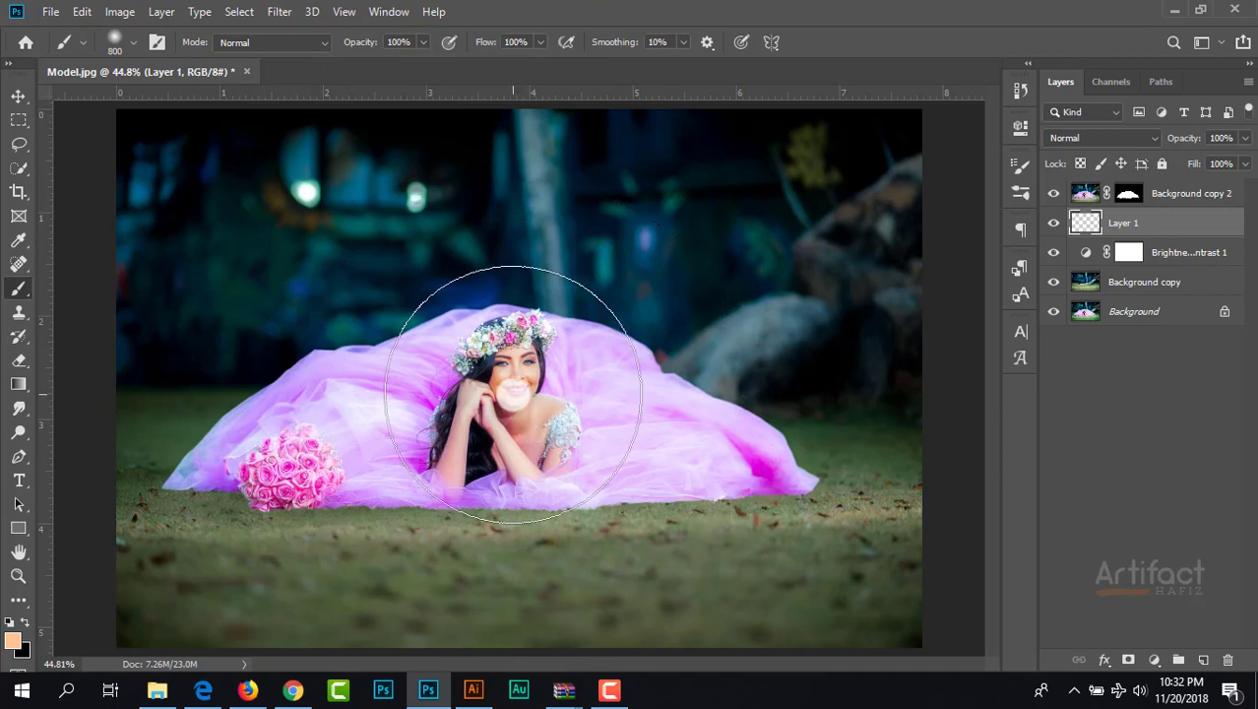
{"action": "left_click", "coordinate": [513, 394]}
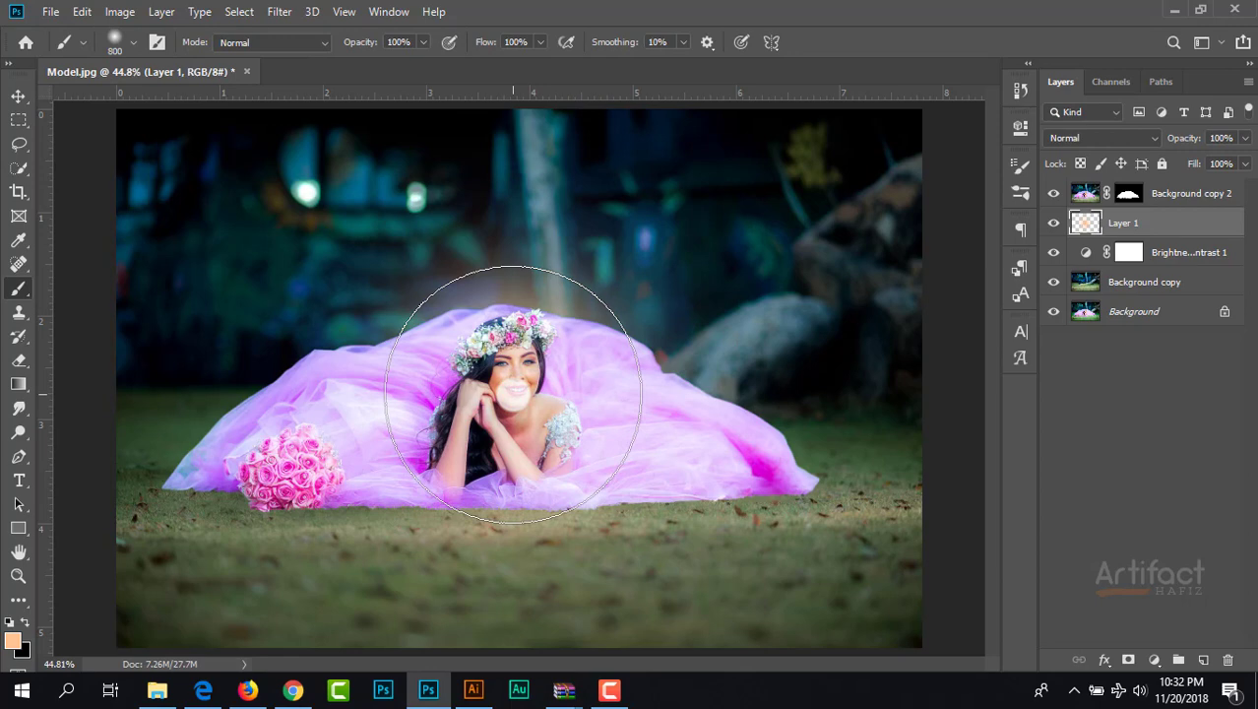
Step: Move the orange glow up into the dark background left of the pale tree trunk and set Layer 1's blend mode to Screen
{"action": "left_click", "coordinate": [18, 95]}
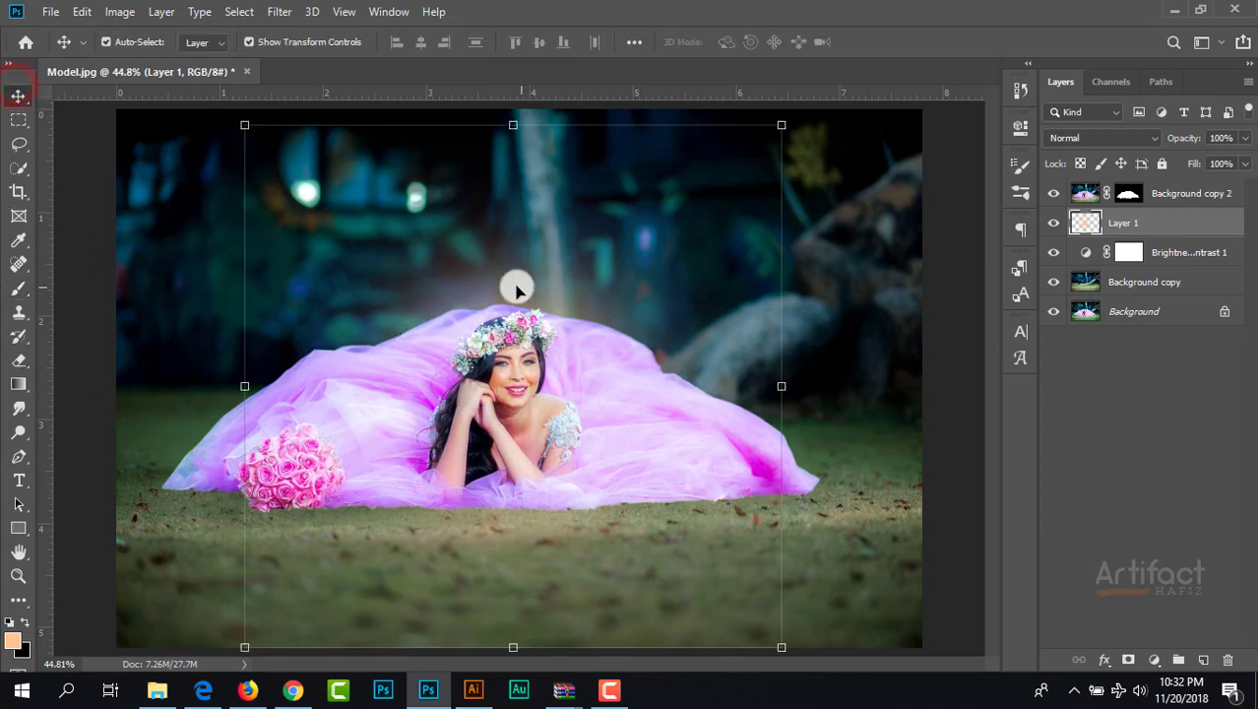
{"action": "left_click_drag", "start_coordinate": [512, 286], "coordinate": [430, 137]}
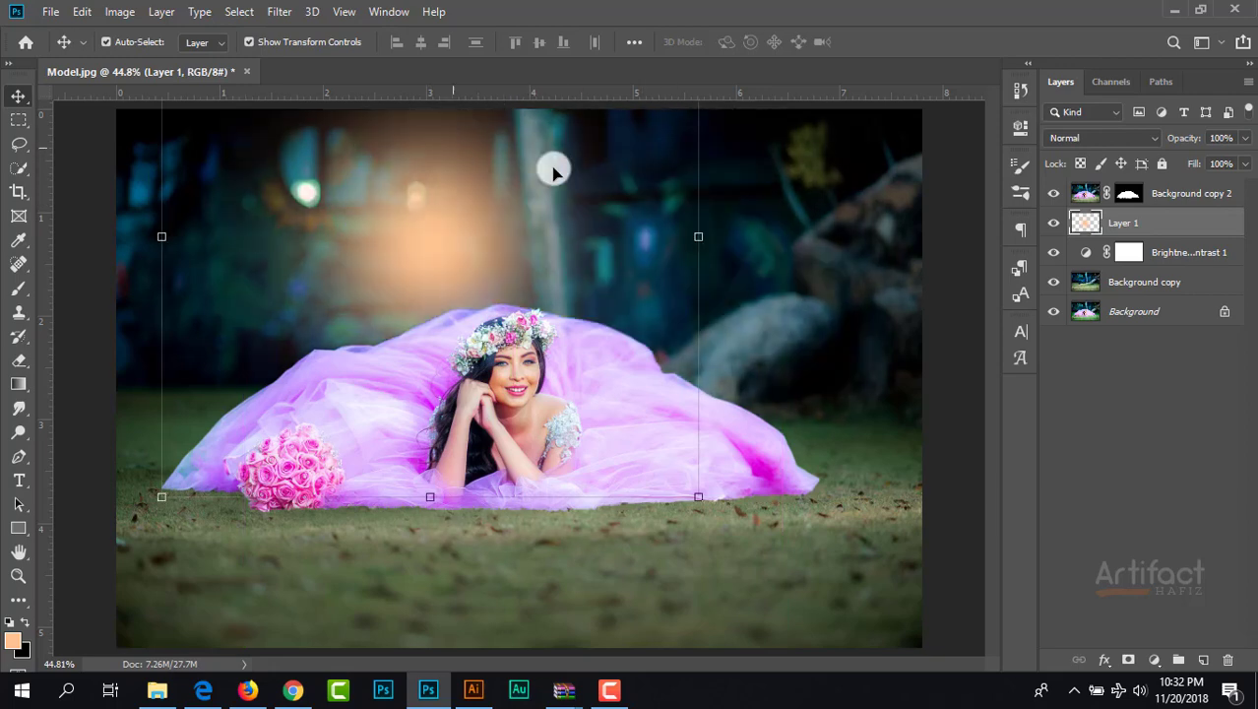
{"action": "left_click", "coordinate": [1078, 138]}
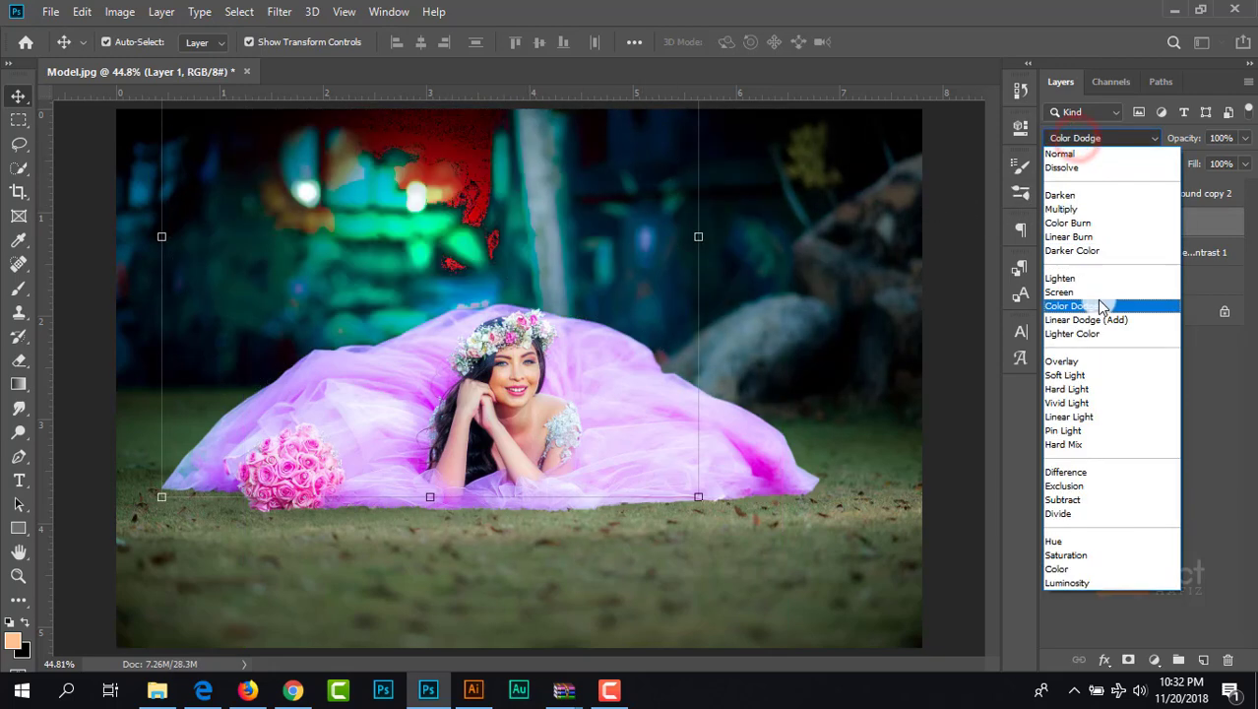
{"action": "left_click", "coordinate": [1095, 292]}
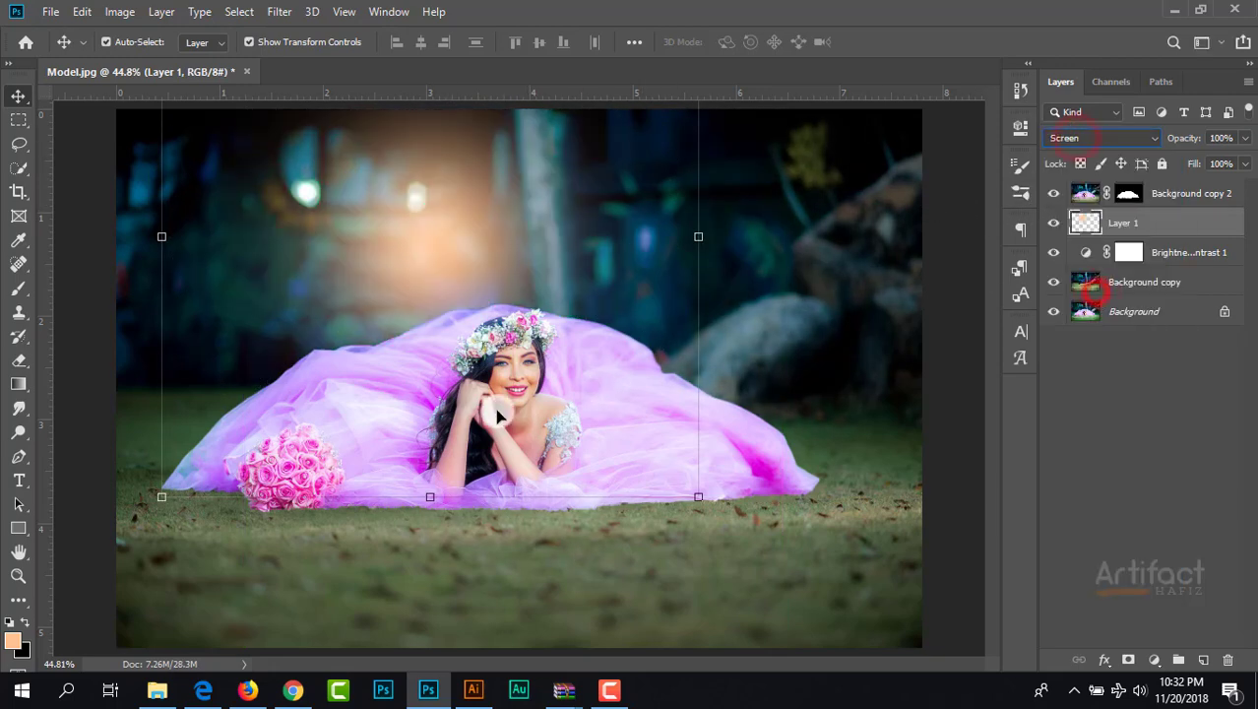
Step: Enlarge the orange glow on Layer 1 to 238.42% and position it at the photo's upper edge, just right of the pale trunk
{"action": "left_click_drag", "start_coordinate": [698, 236], "coordinate": [690, 301]}
{"action": "key", "text": "ctrl+minus"}
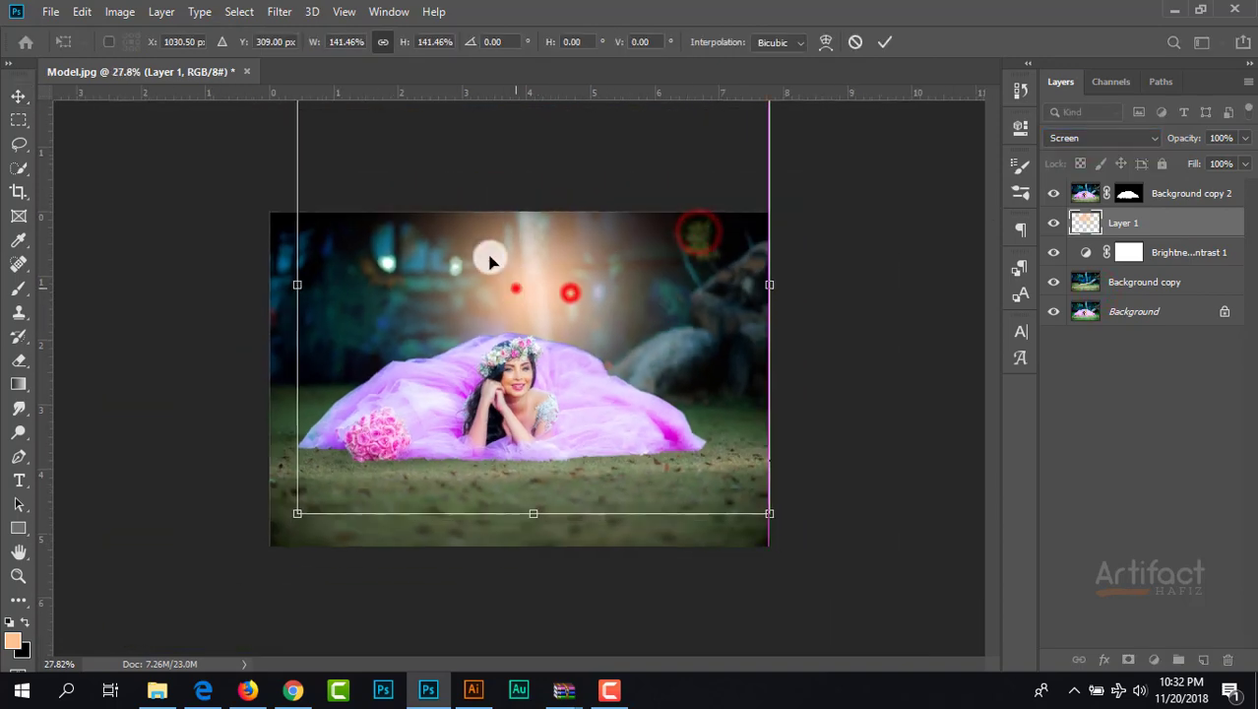
{"action": "left_click_drag", "start_coordinate": [484, 255], "coordinate": [672, 276]}
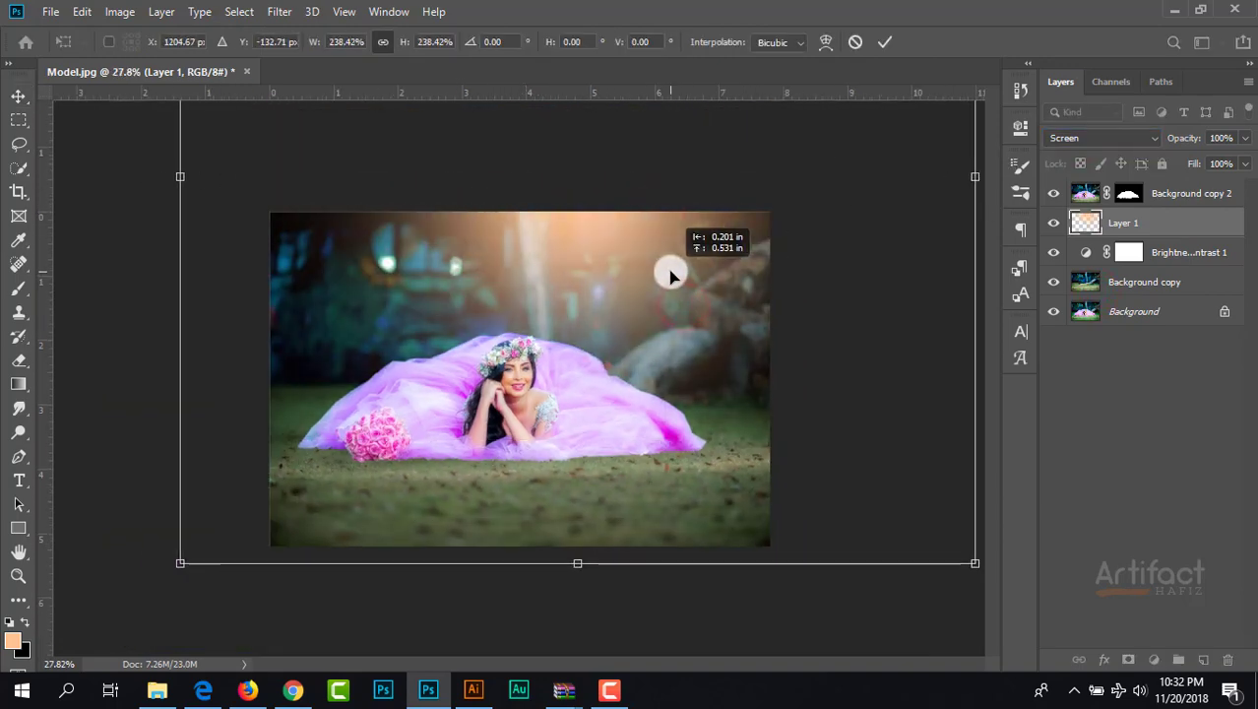
{"action": "key", "text": "ctrl+plus"}
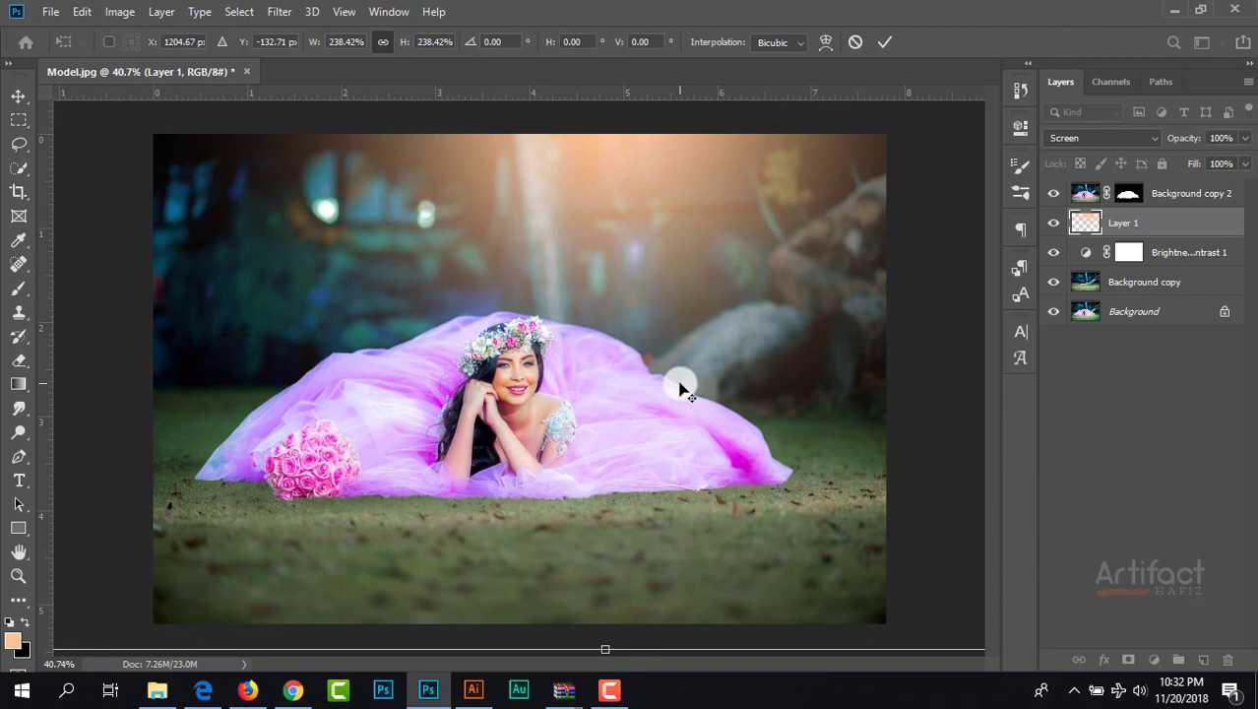
{"action": "left_click", "coordinate": [885, 42]}
Step: Add a Gradient Map adjustment layer above Background copy 2 using the Violet, Orange preset
{"action": "left_click", "coordinate": [1178, 195]}
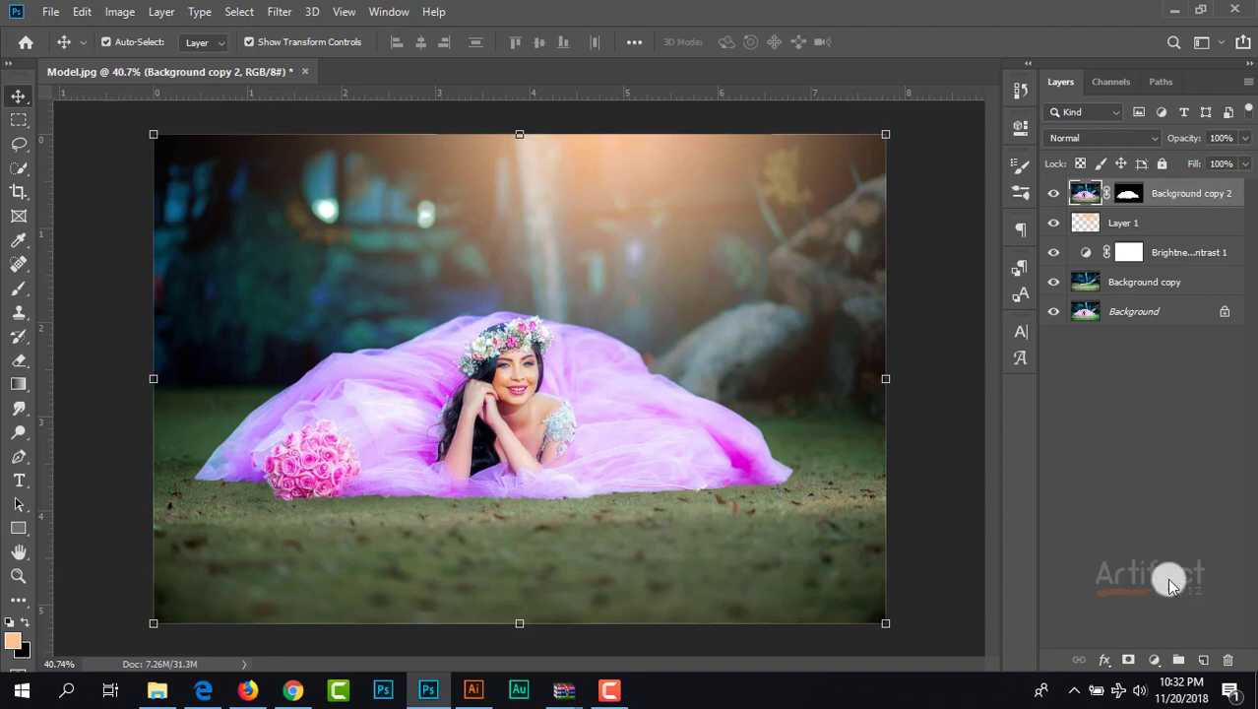
{"action": "left_click", "coordinate": [1157, 659]}
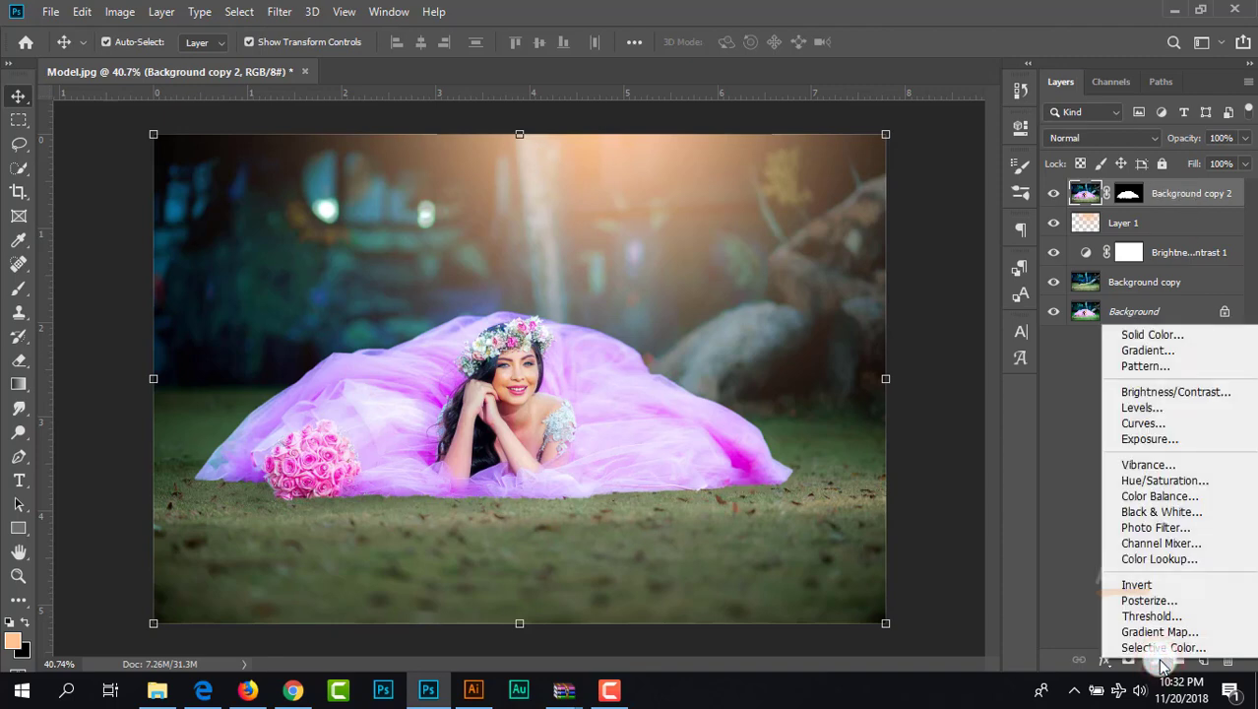
{"action": "left_click", "coordinate": [1095, 602]}
{"action": "left_click", "coordinate": [1153, 658]}
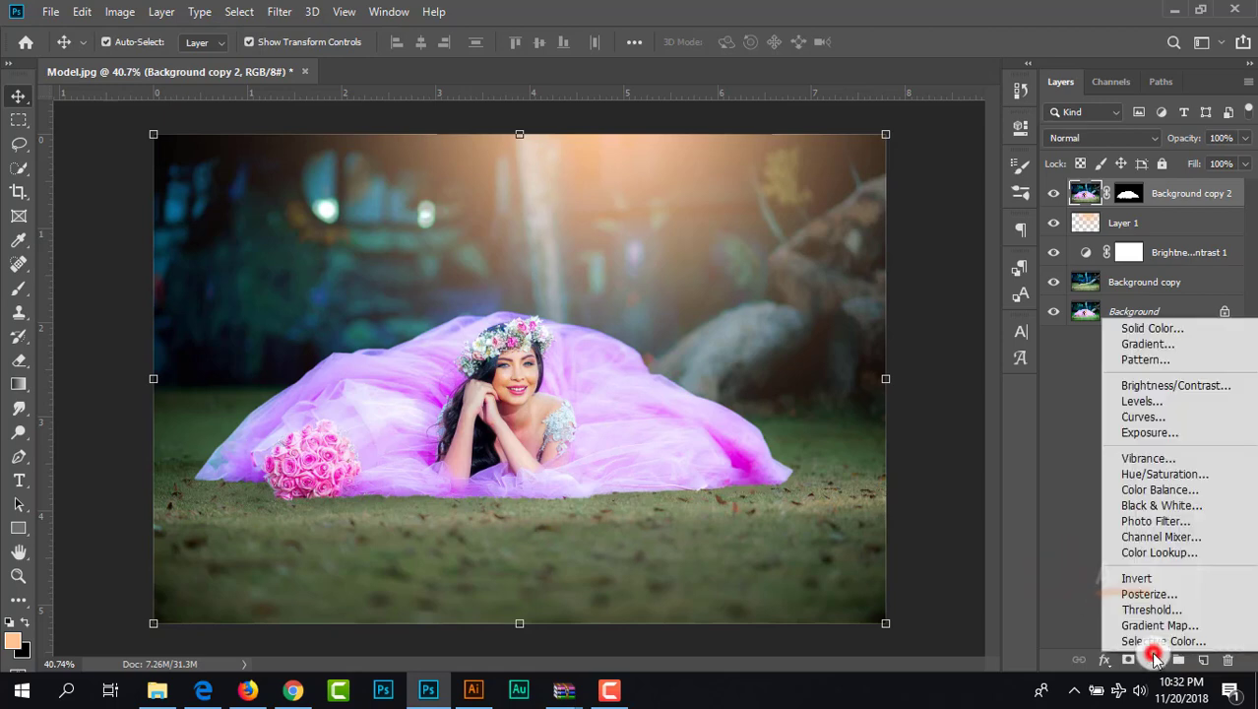
{"action": "left_click", "coordinate": [1158, 625]}
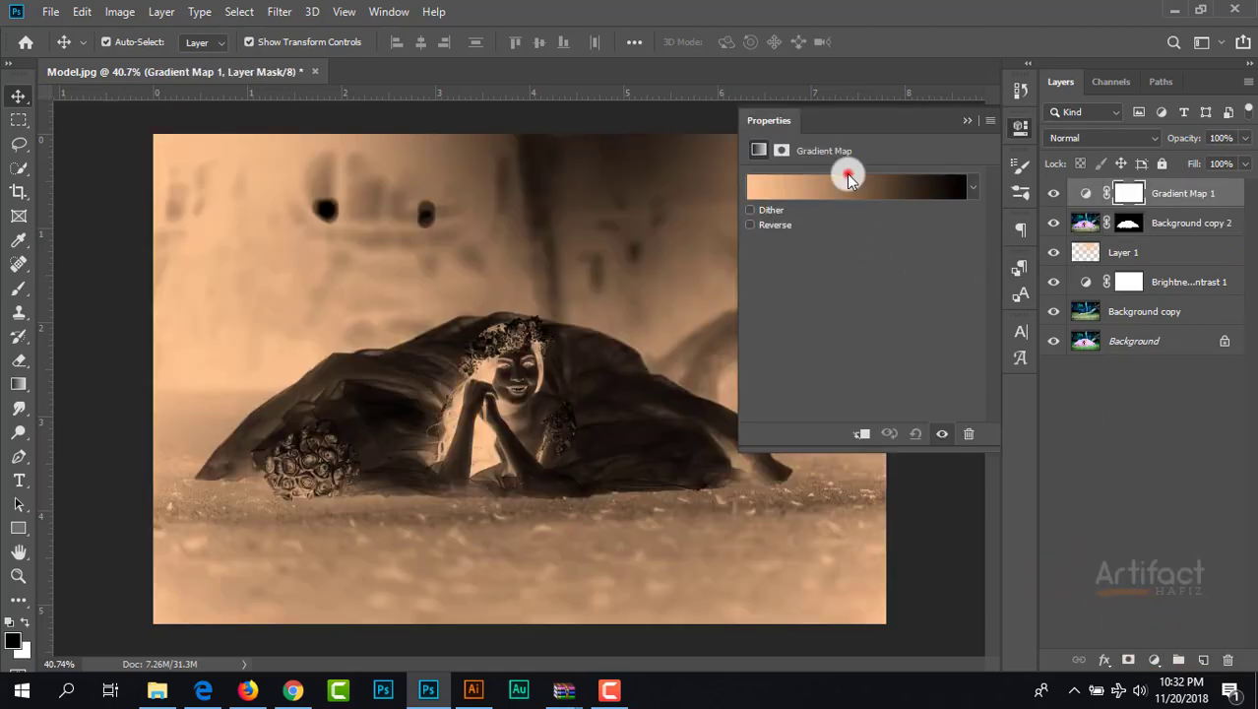
{"action": "left_click", "coordinate": [849, 177]}
{"action": "left_click", "coordinate": [898, 201]}
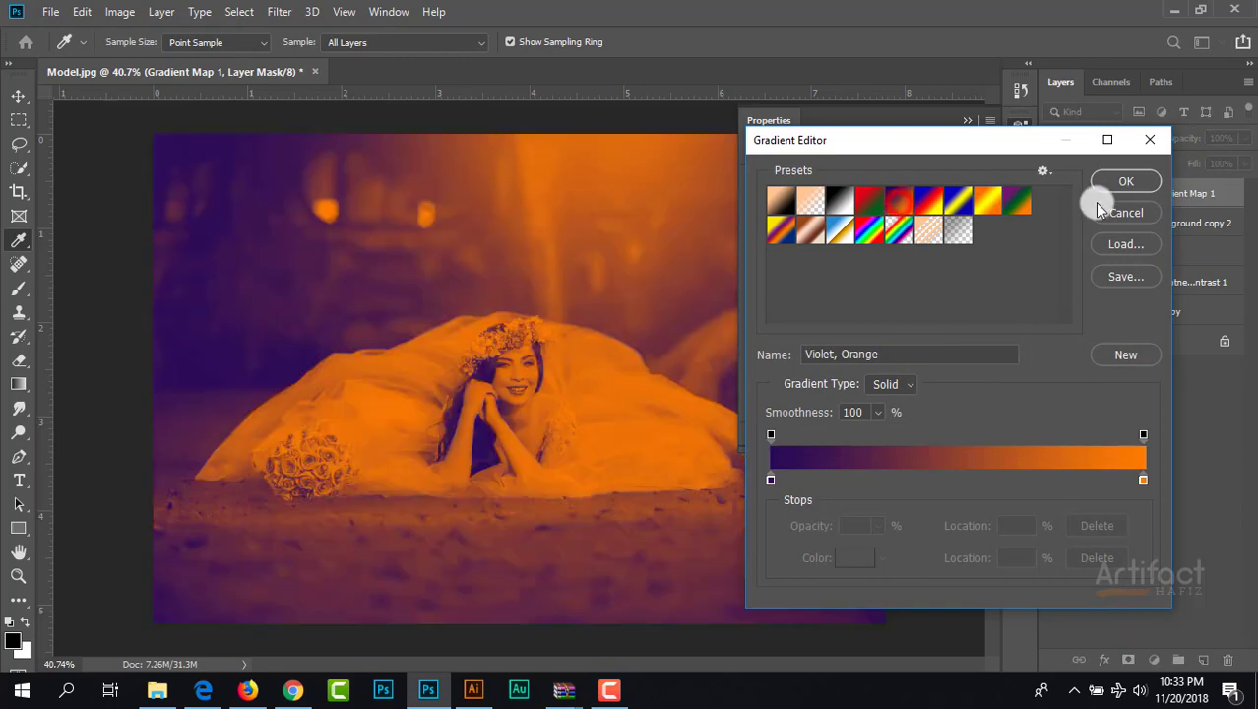
{"action": "left_click", "coordinate": [1107, 185]}
Step: Set the Gradient Map layer's blend mode to Soft Light and its opacity to 40%
{"action": "left_click", "coordinate": [1083, 138]}
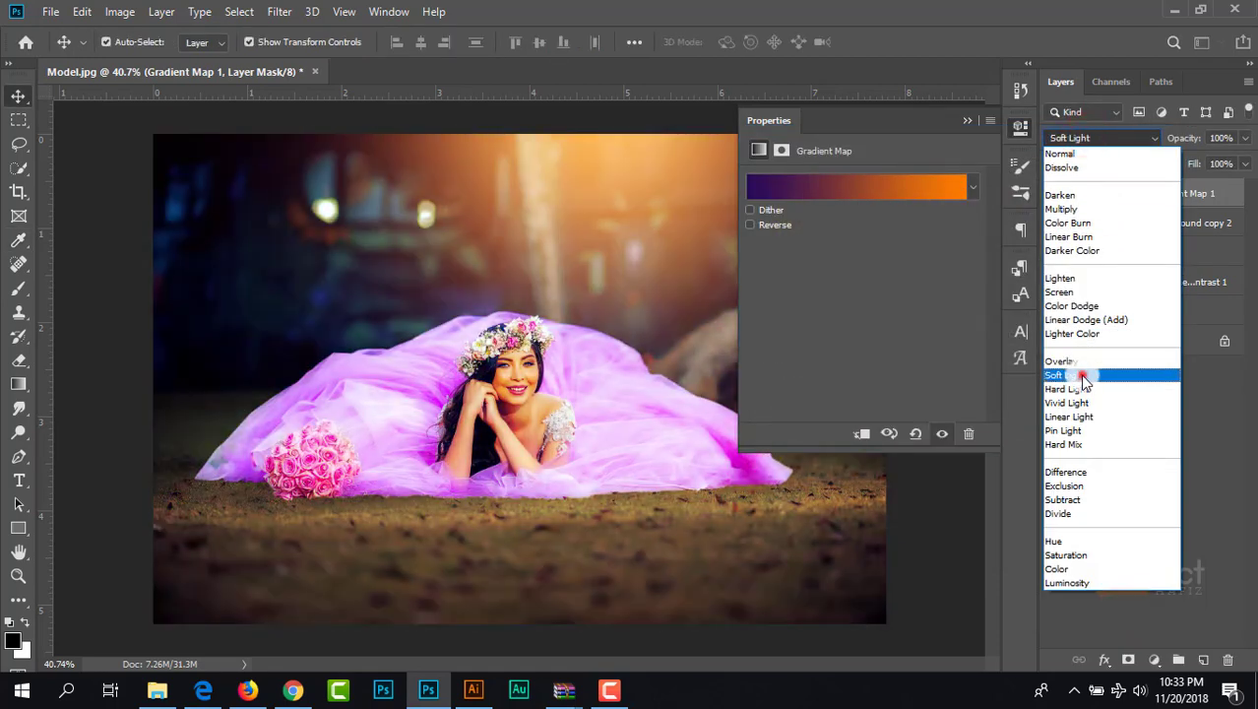
{"action": "left_click", "coordinate": [1083, 376]}
{"action": "left_click", "coordinate": [966, 120]}
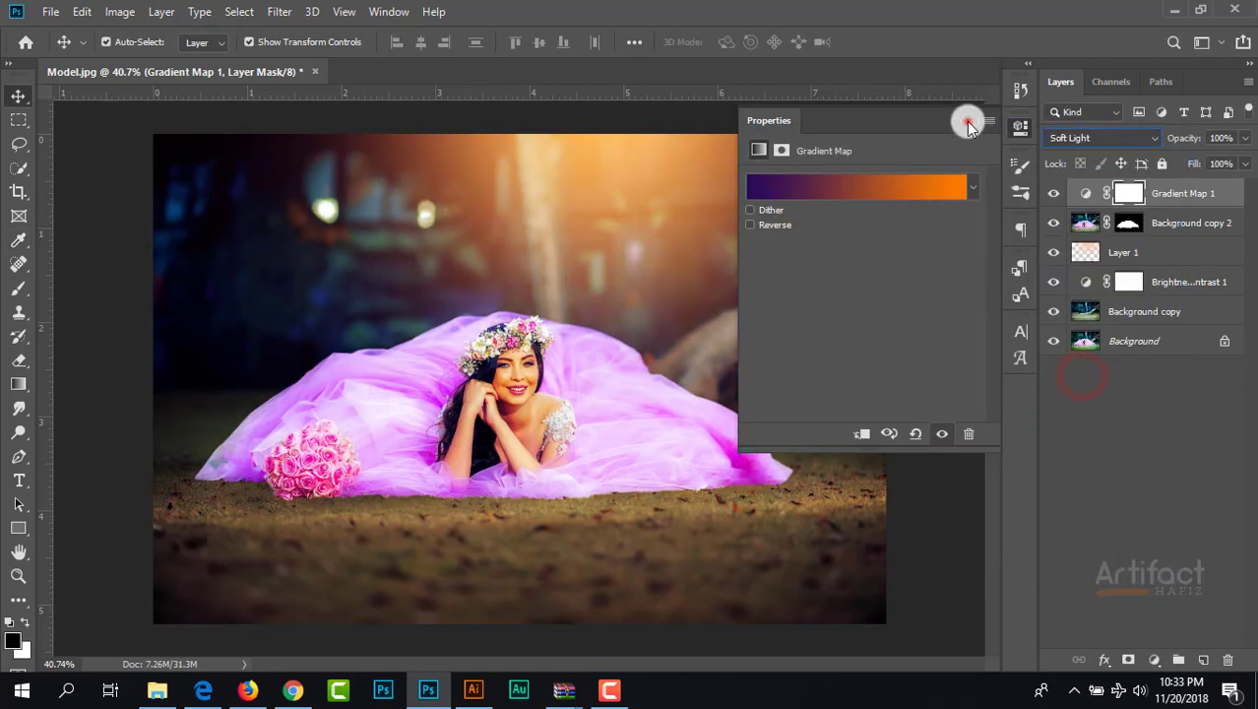
{"action": "left_click", "coordinate": [1179, 197]}
{"action": "left_click", "coordinate": [1245, 138]}
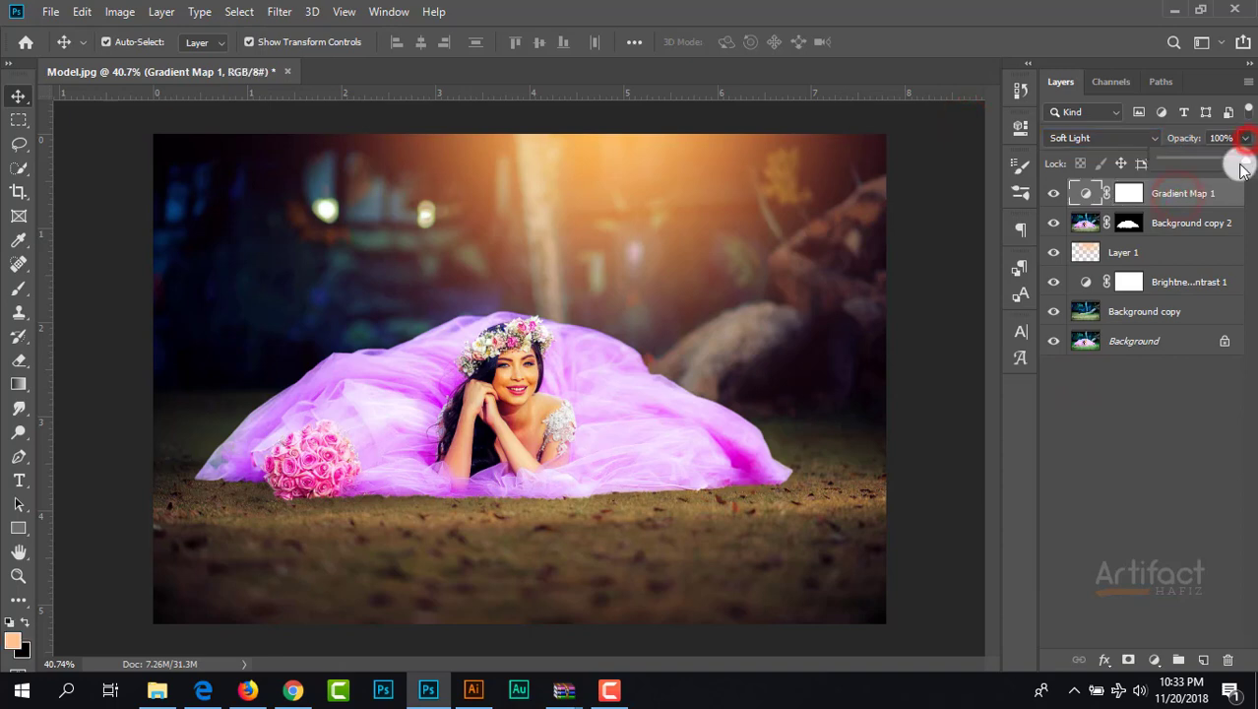
{"action": "left_click_drag", "start_coordinate": [1242, 162], "coordinate": [1195, 169]}
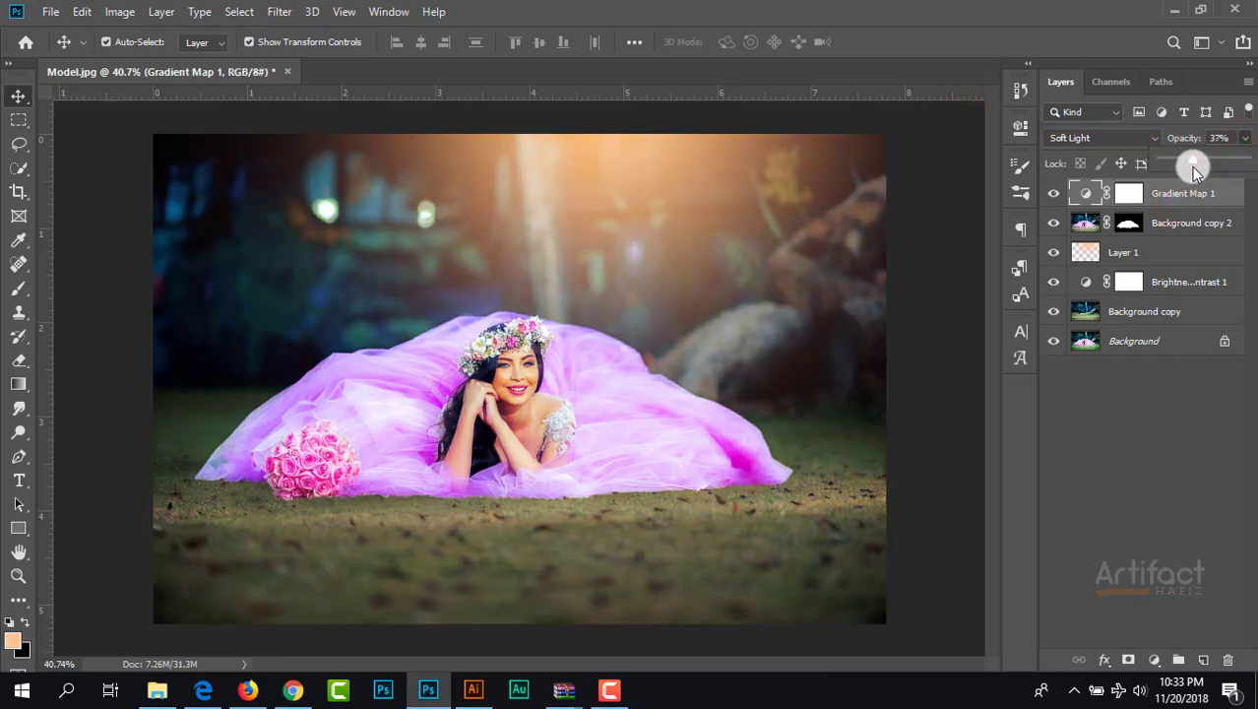
{"action": "left_click", "coordinate": [1197, 199]}
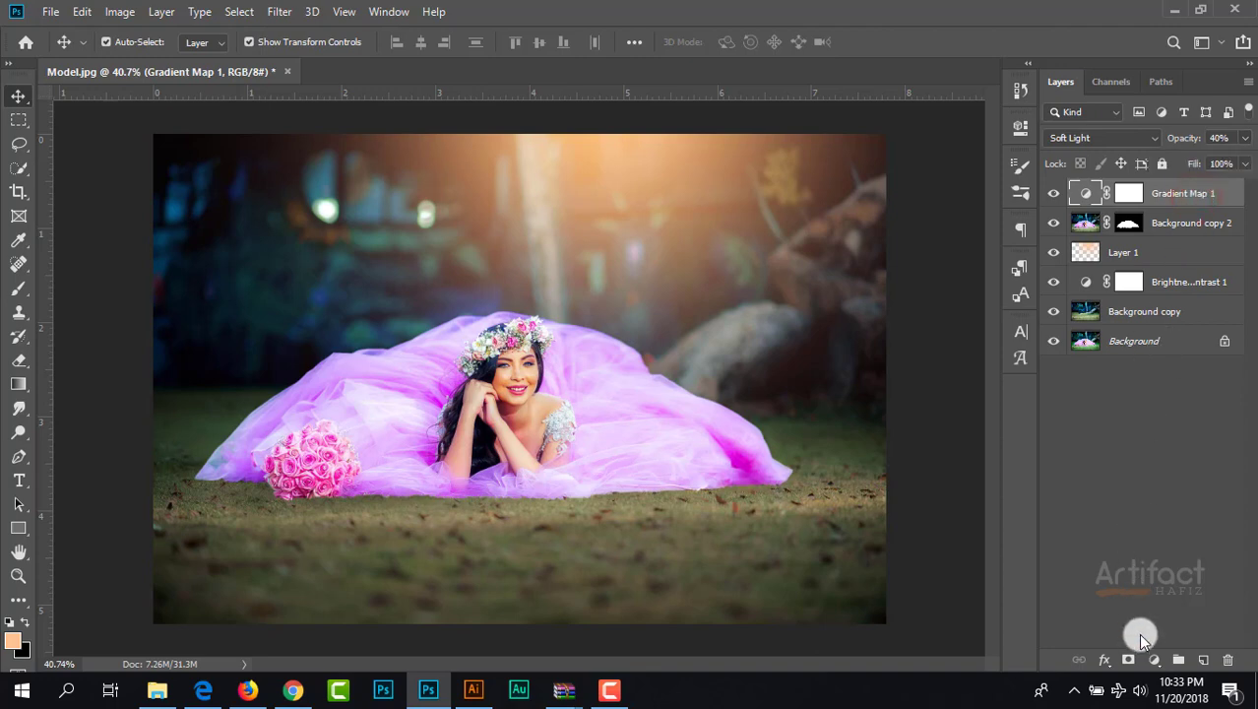
Step: Add a Color Lookup adjustment layer above the Gradient Map using the FuturisticBleak.3DL 3DLUT file
{"action": "left_click", "coordinate": [1146, 659]}
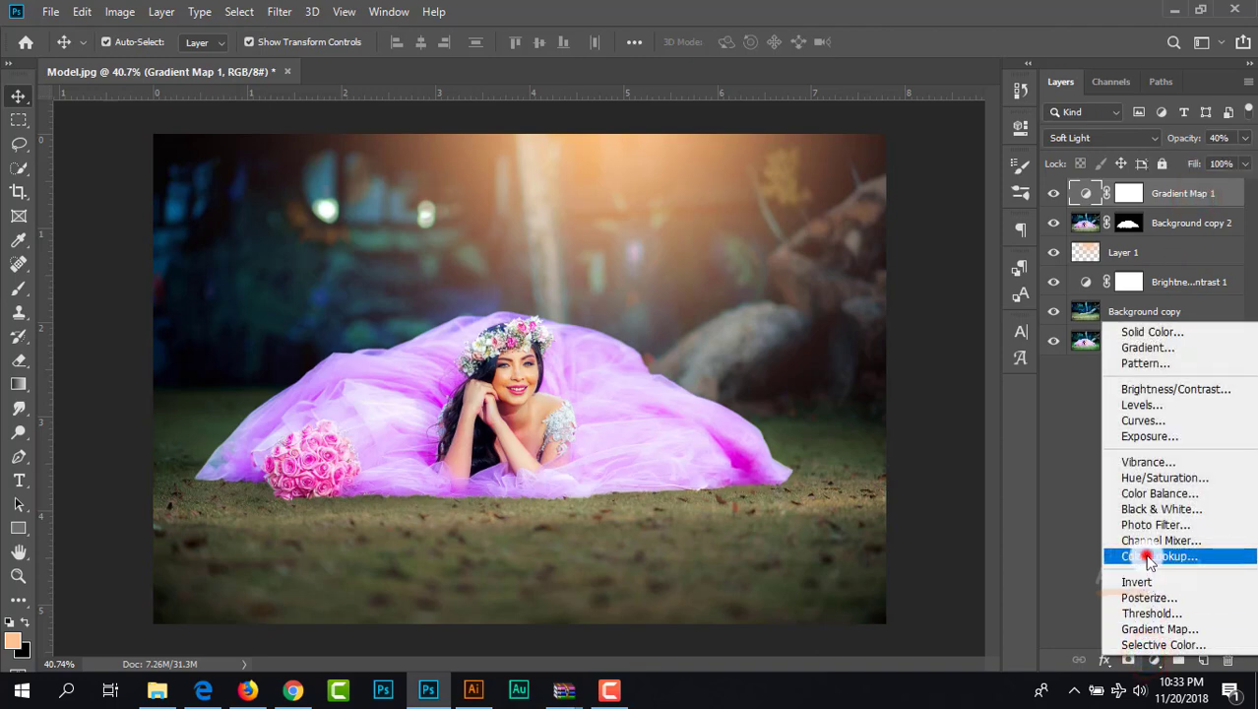
{"action": "left_click", "coordinate": [1147, 553]}
{"action": "left_click", "coordinate": [874, 185]}
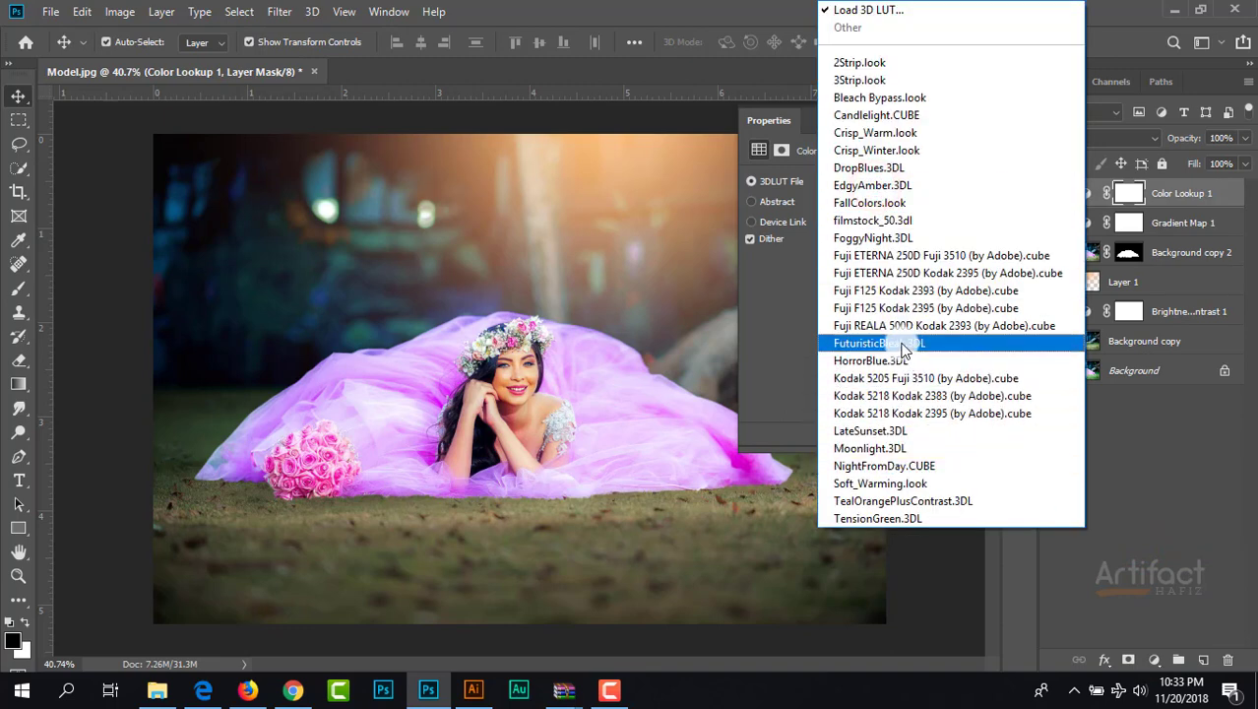
{"action": "left_click", "coordinate": [903, 346]}
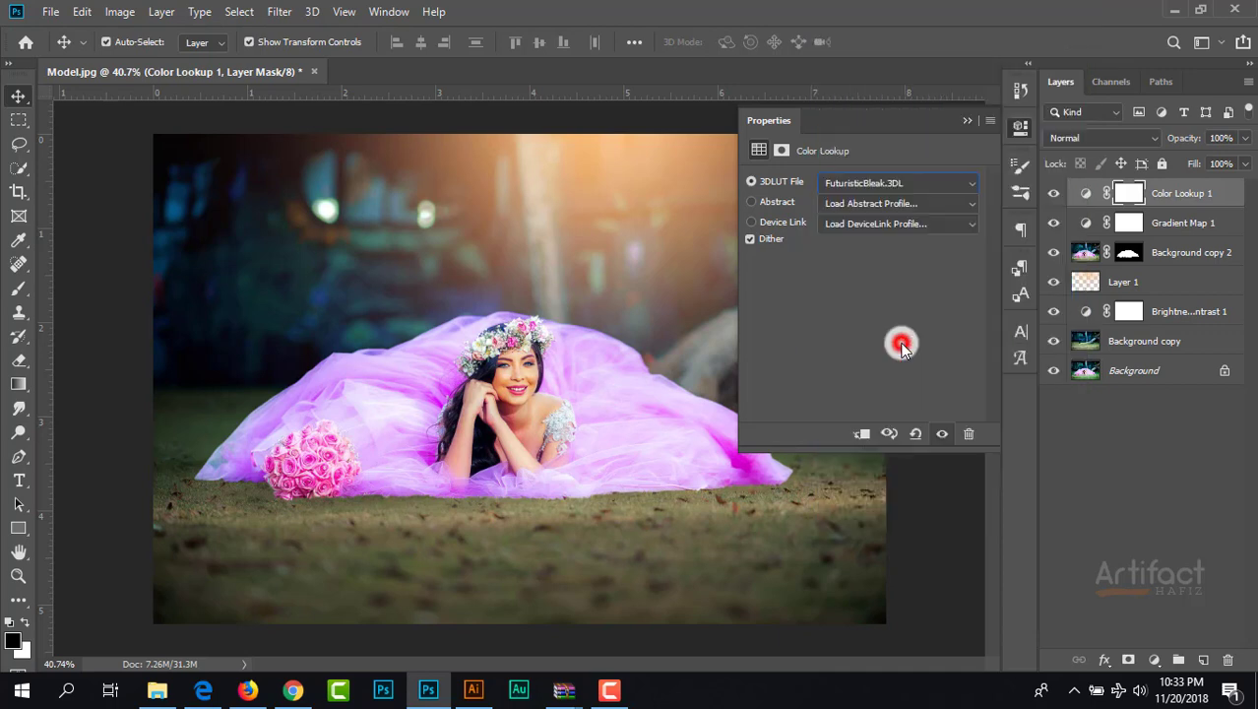
{"action": "left_click", "coordinate": [964, 122]}
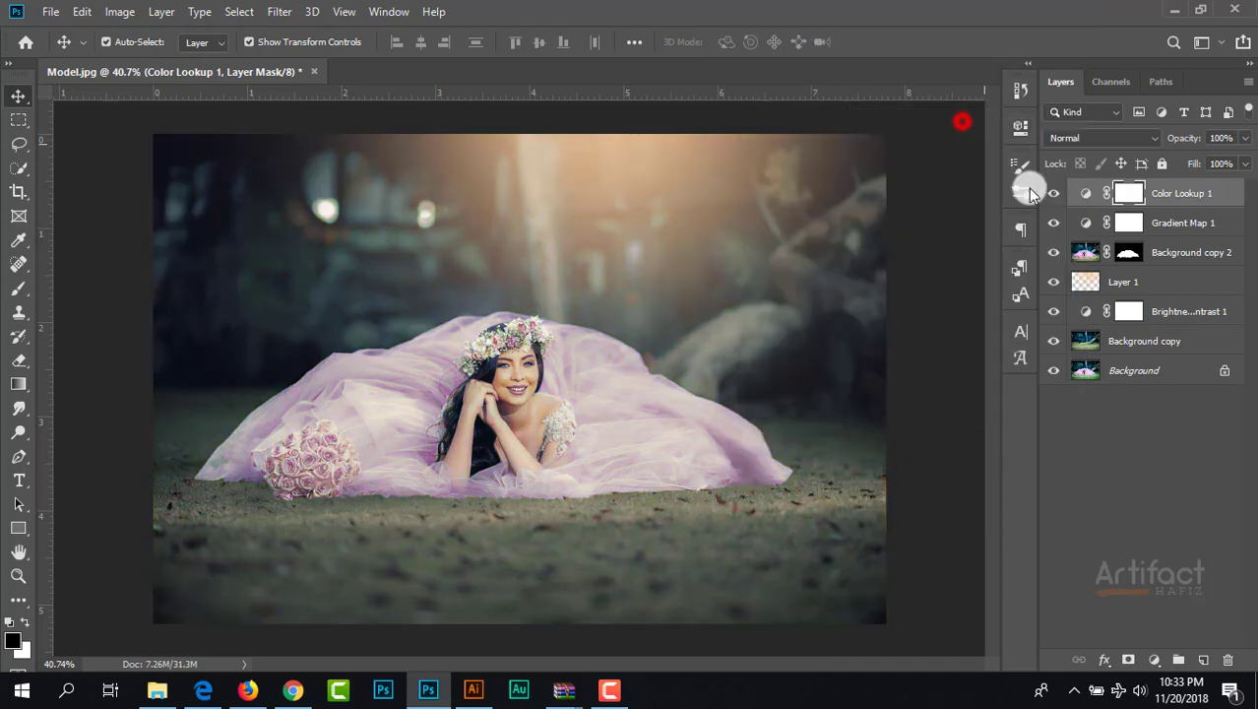
Step: Try the Color Lookup layer directly beneath Background copy 2, and return it to the top of the layer stack
{"action": "left_click", "coordinate": [1162, 195]}
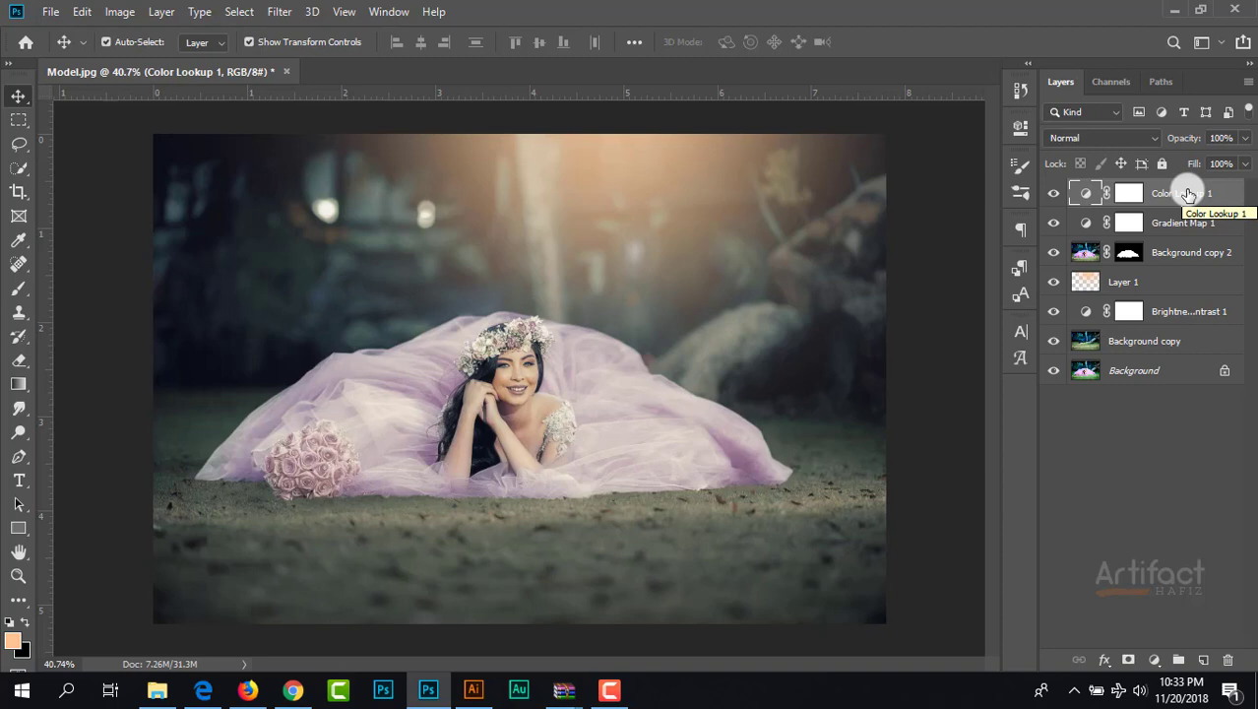
{"action": "left_click_drag", "start_coordinate": [1180, 191], "coordinate": [1177, 262]}
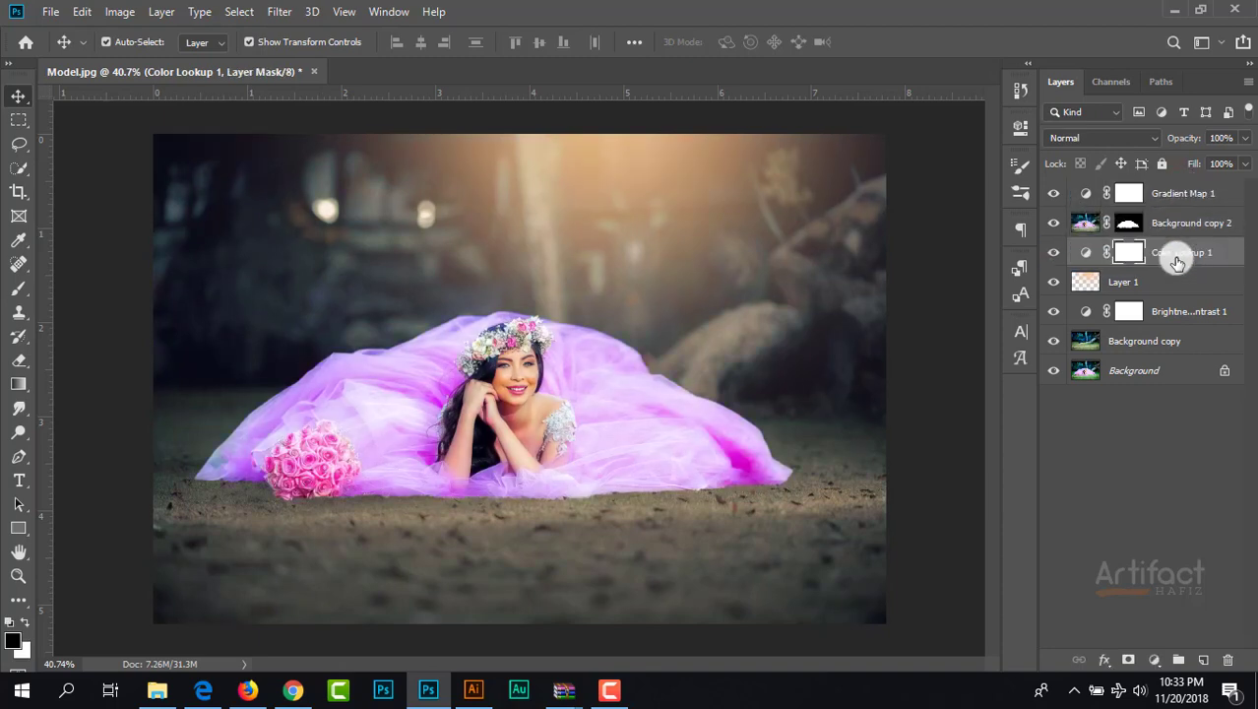
{"action": "key", "text": "ctrl+shift+bracketright"}
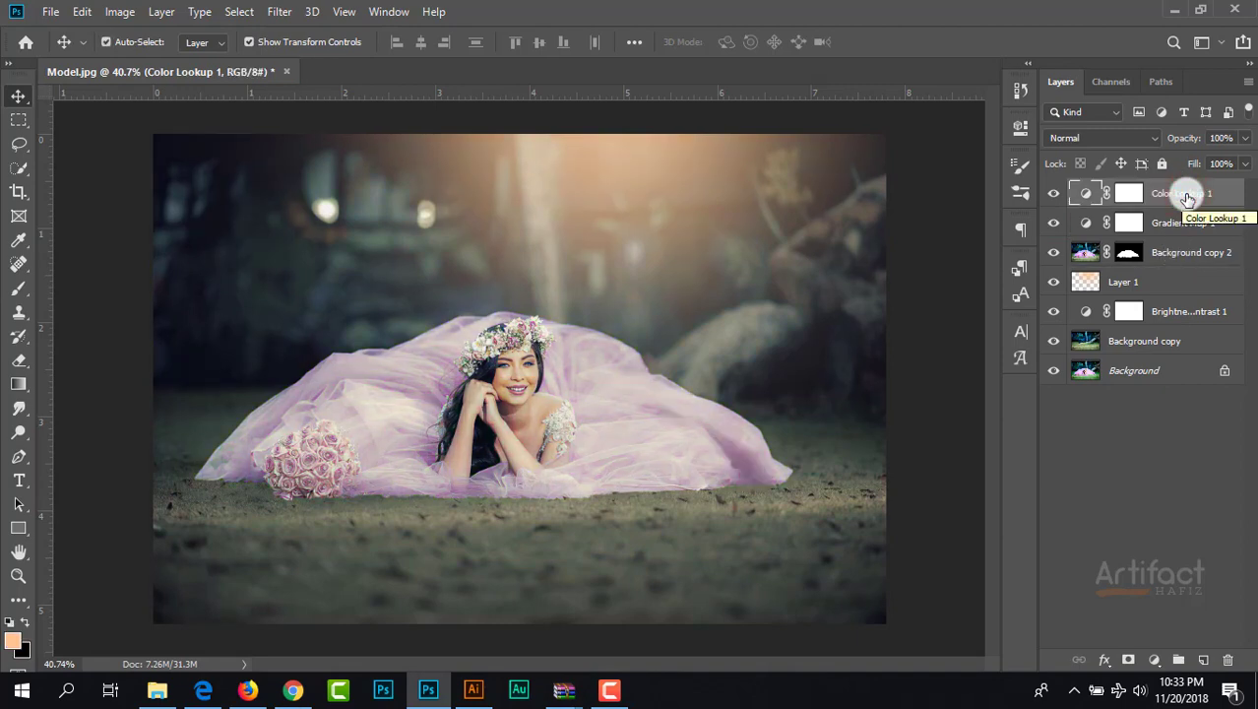
Step: Set the Color Lookup layer's opacity to 75%
{"action": "left_click", "coordinate": [1246, 137]}
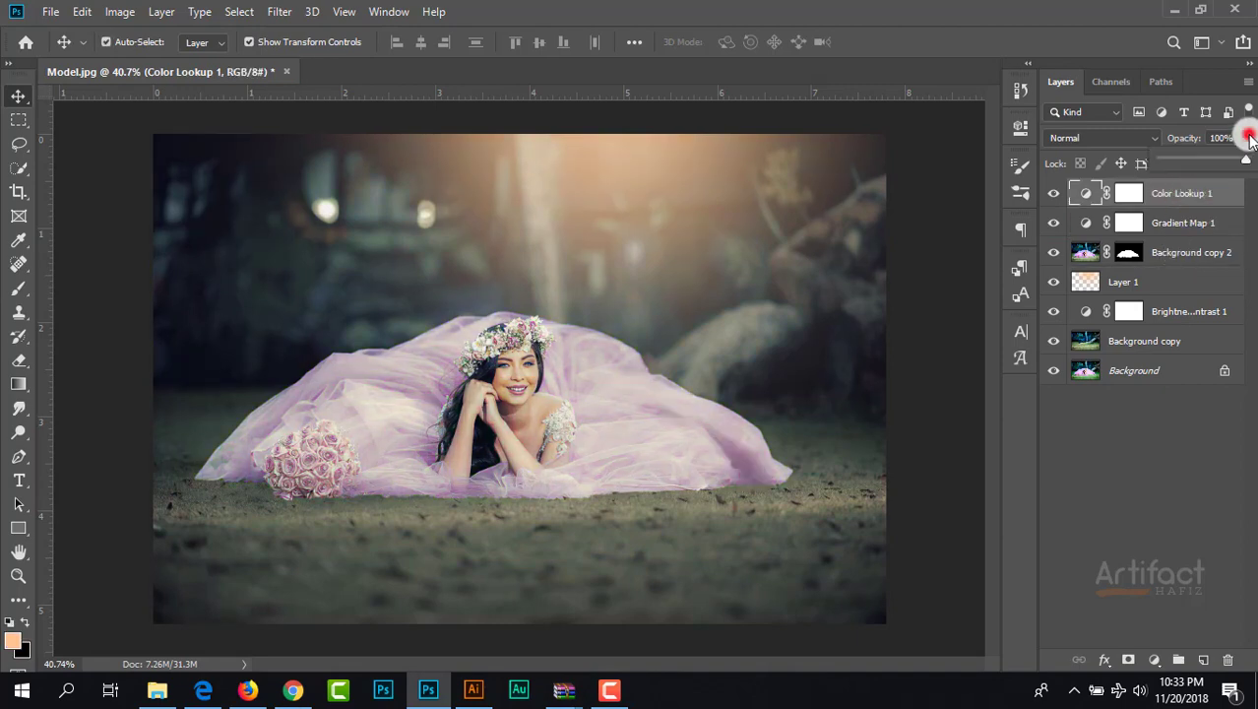
{"action": "left_click", "coordinate": [1189, 193]}
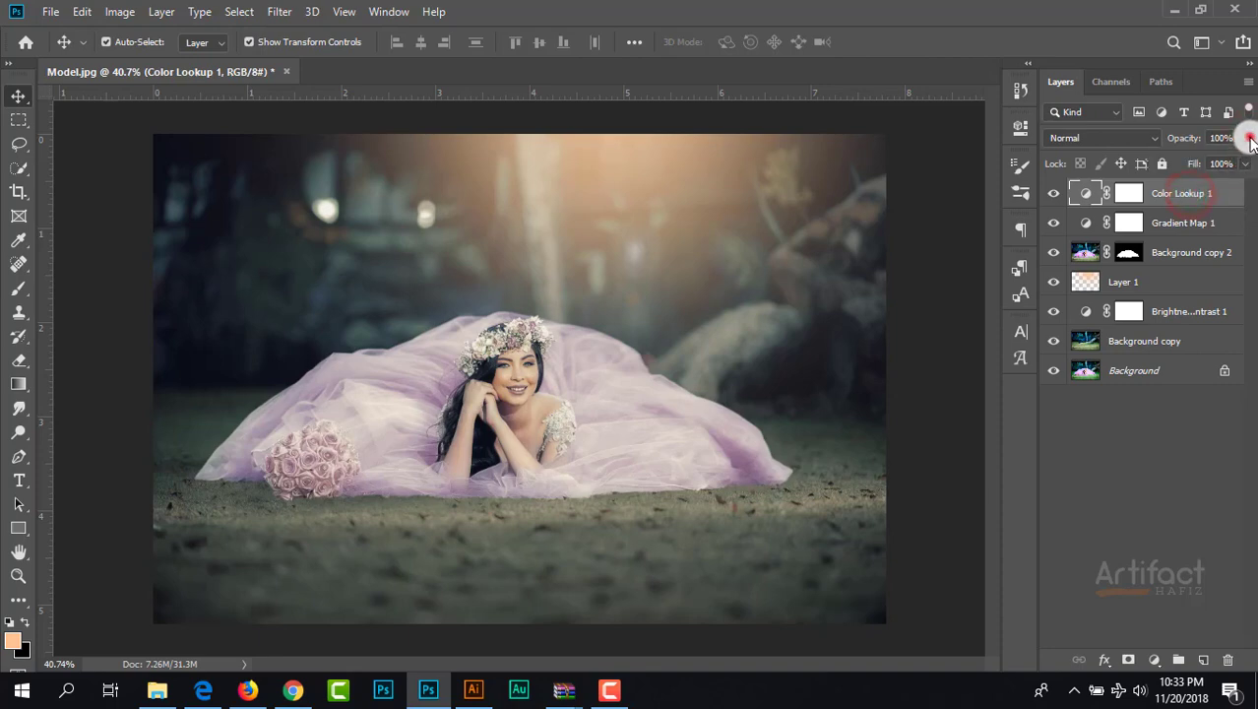
{"action": "left_click_drag", "start_coordinate": [1249, 142], "coordinate": [1226, 167]}
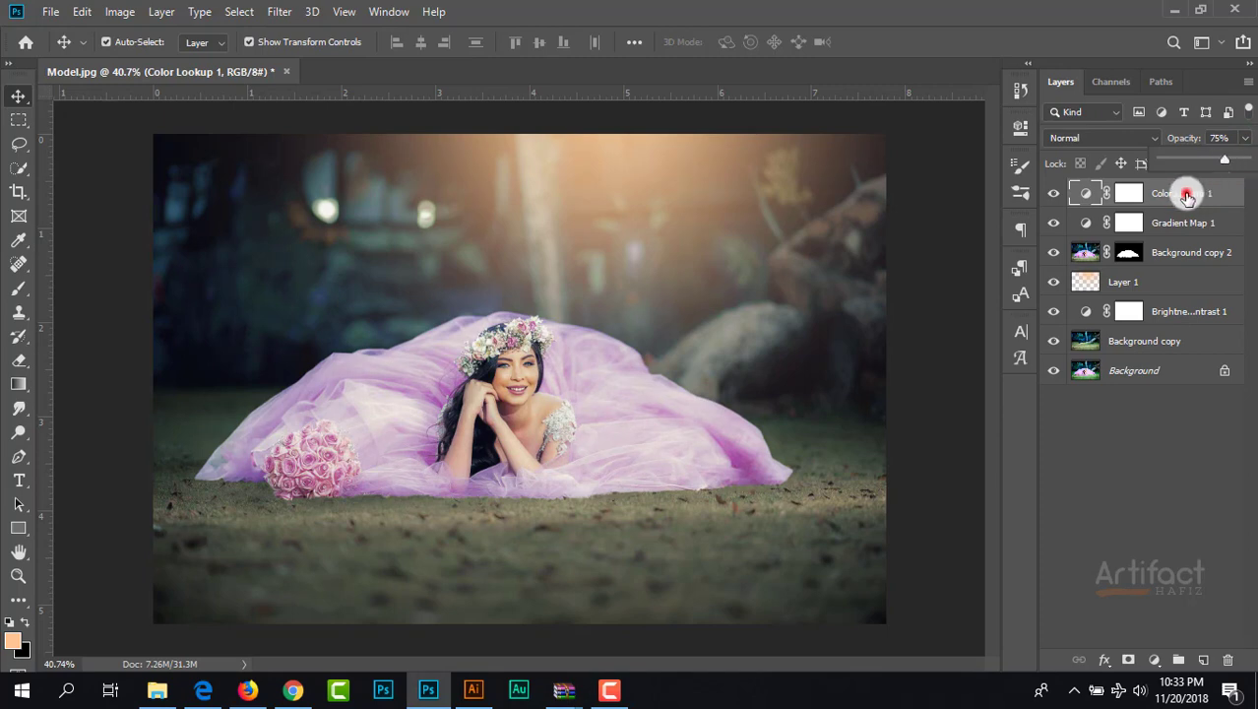
{"action": "left_click", "coordinate": [1183, 187]}
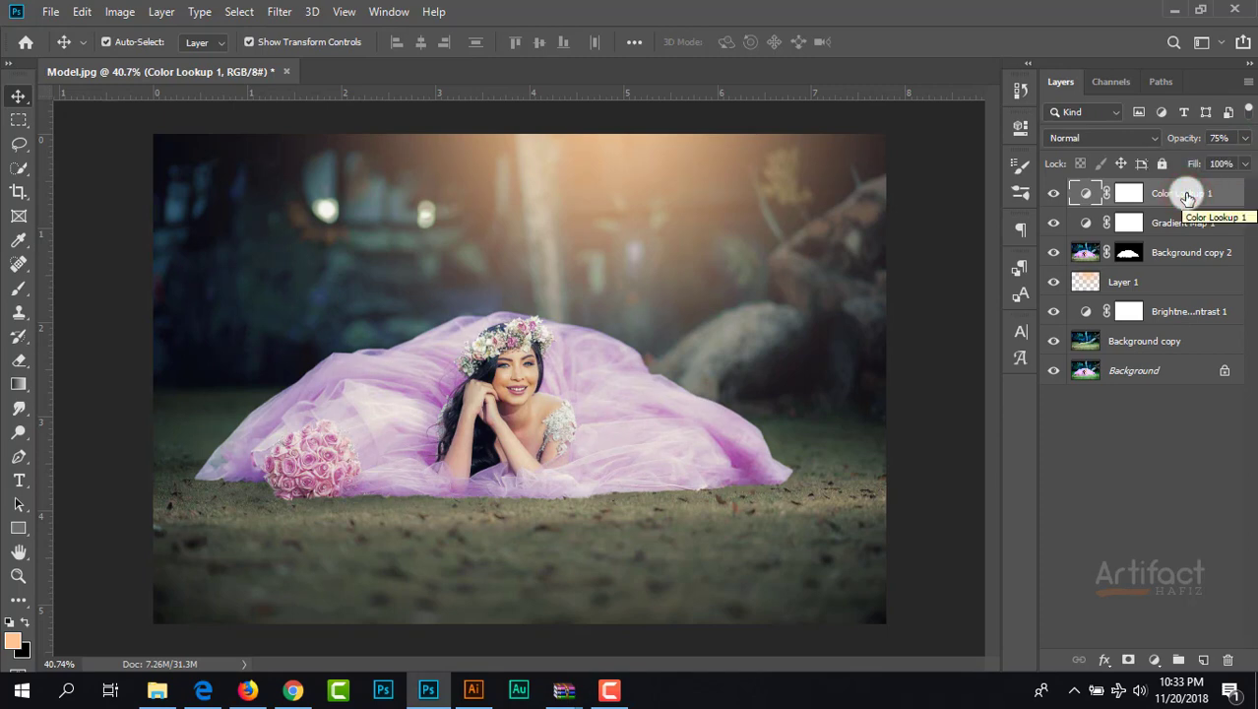
Step: Add a Photo Filter adjustment layer above the Color Lookup with Warming Filter (85) at 34% density
{"action": "left_click", "coordinate": [1155, 659]}
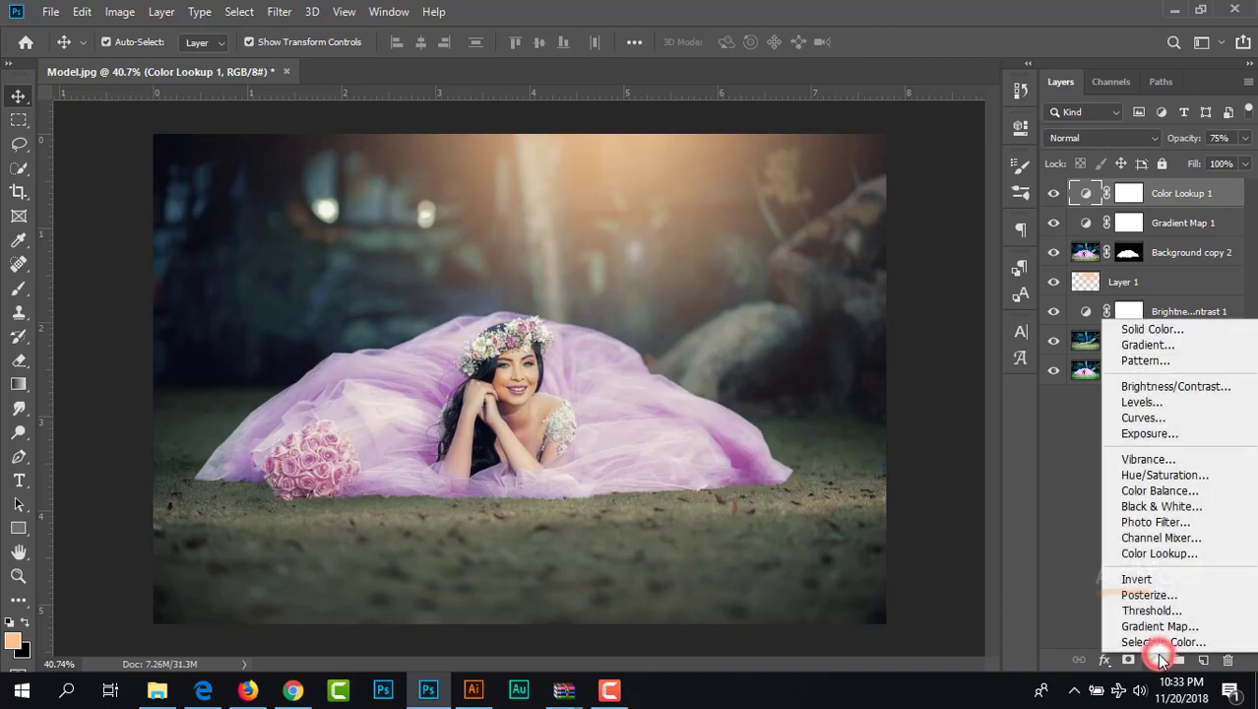
{"action": "left_click", "coordinate": [1147, 532]}
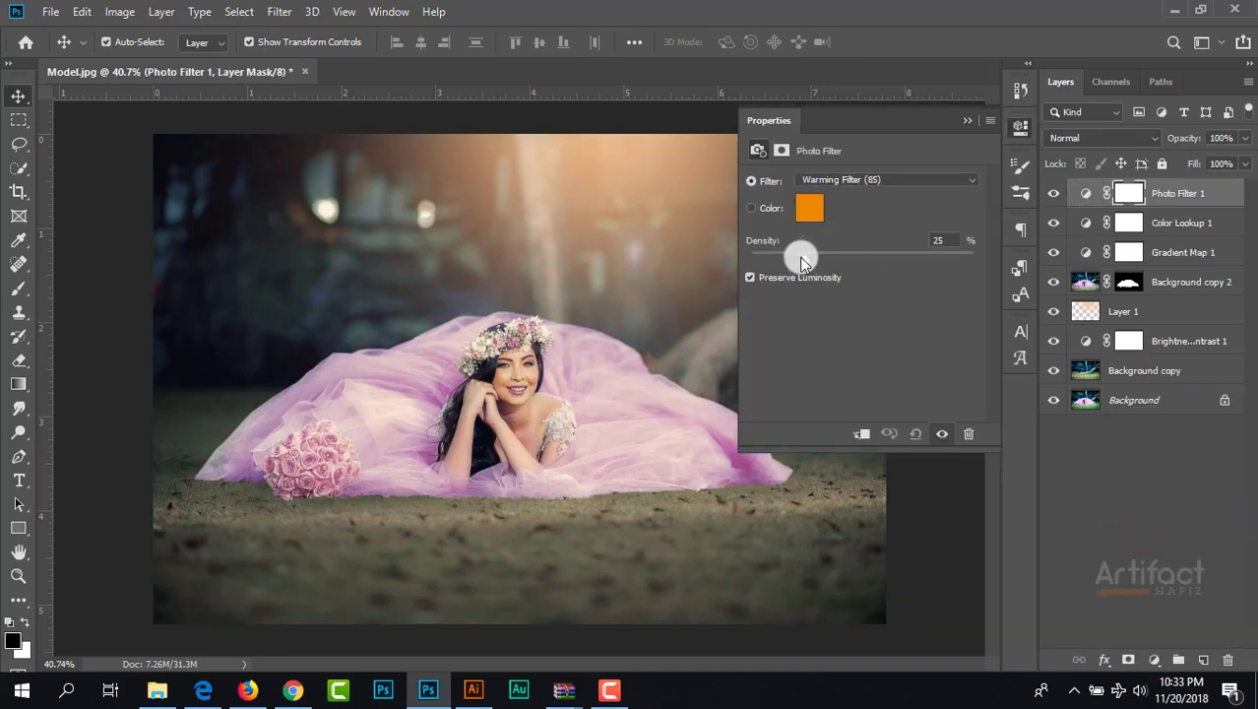
{"action": "mouse_move", "coordinate": [805, 258]}
{"action": "left_mouse_down"}
{"action": "mouse_move", "coordinate": [839, 258]}
{"action": "mouse_move", "coordinate": [827, 276]}
{"action": "left_mouse_up"}
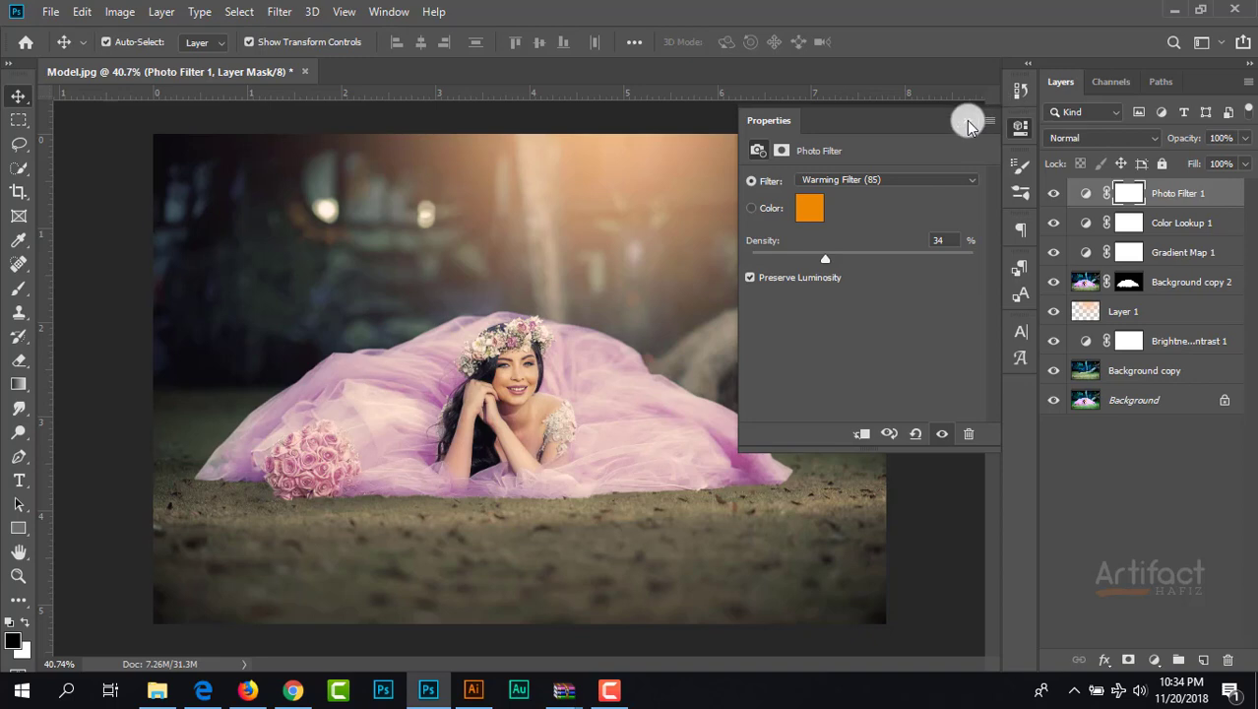
{"action": "left_click", "coordinate": [967, 120]}
Step: Add a Levels adjustment layer above the Photo Filter with the RGB shadow input at 7 and the highlight input at 244
{"action": "left_click", "coordinate": [1181, 193]}
{"action": "left_click", "coordinate": [1153, 660]}
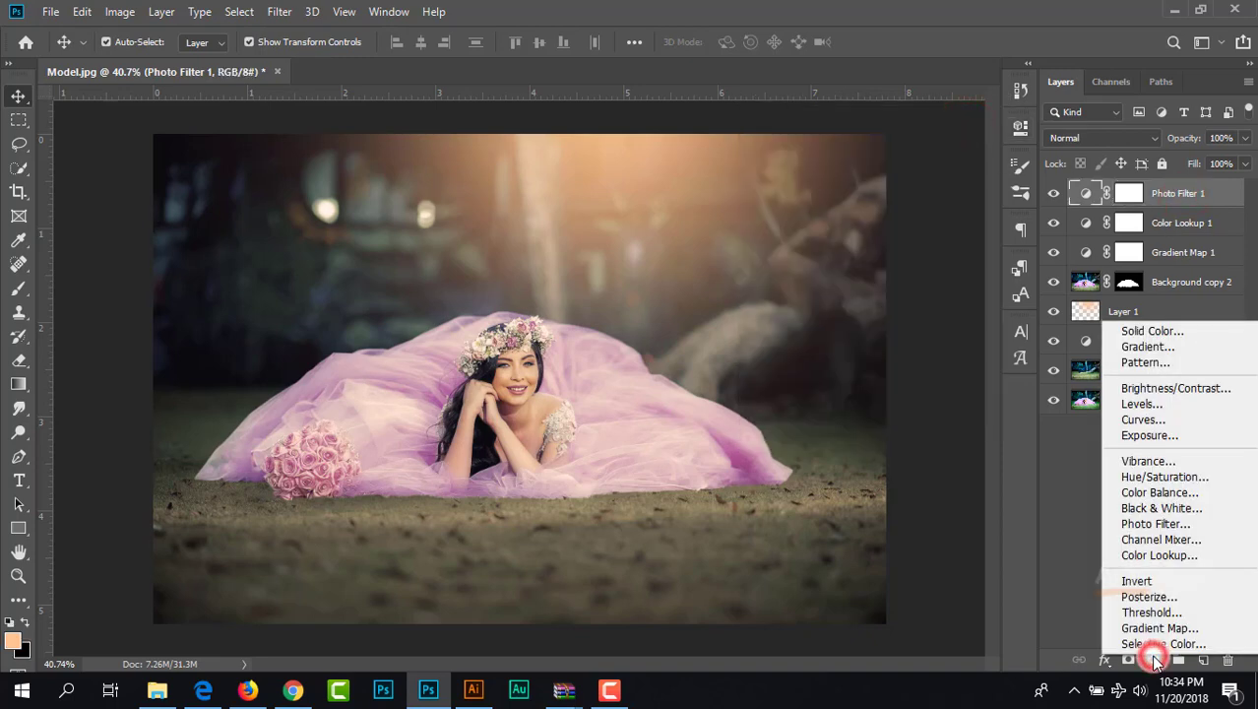
{"action": "left_click", "coordinate": [1125, 406]}
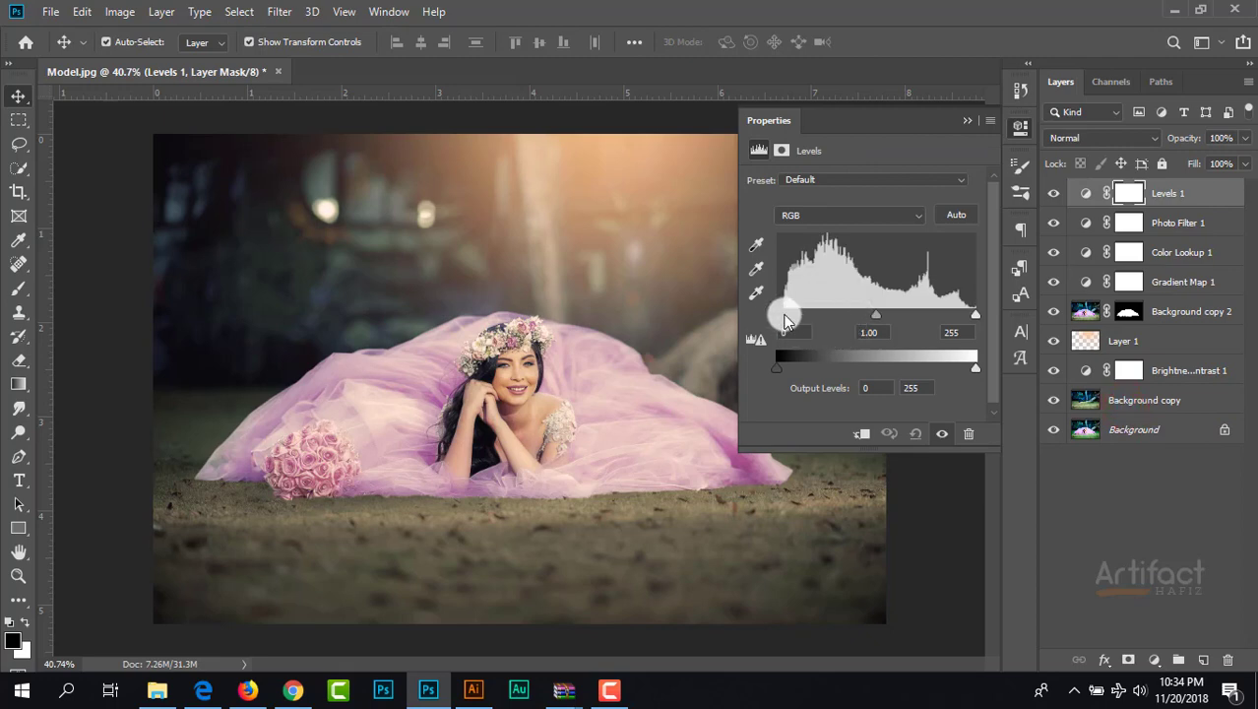
{"action": "left_click_drag", "start_coordinate": [777, 322], "coordinate": [784, 322]}
{"action": "left_click_drag", "start_coordinate": [974, 314], "coordinate": [966, 319]}
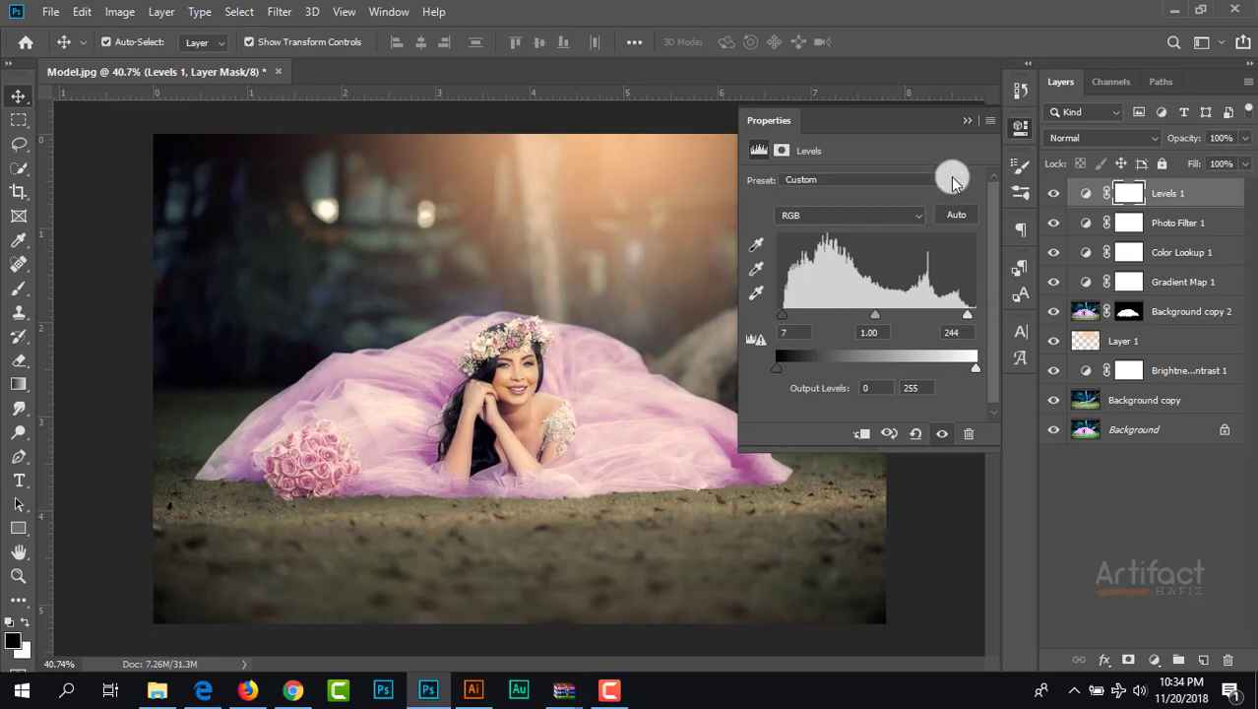
{"action": "left_click", "coordinate": [972, 118]}
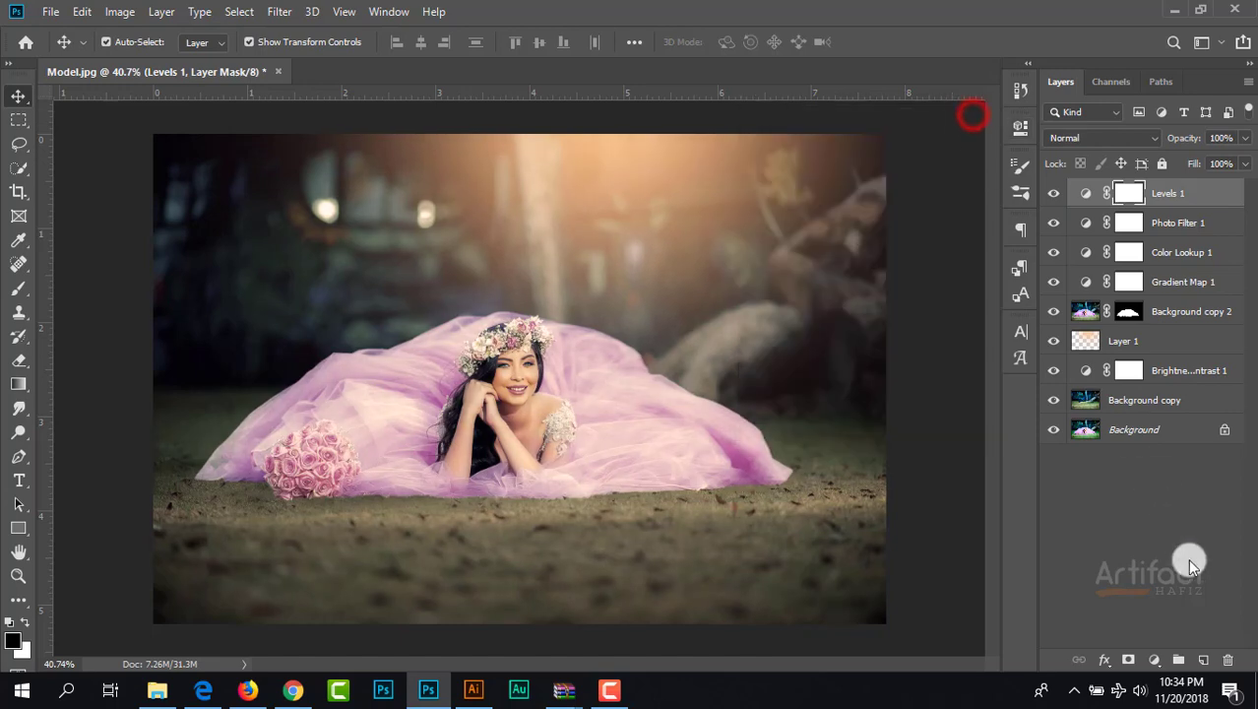
Step: Add a Channel Mixer adjustment layer above Levels with the Green output channel at Red +5, Green +107 and Blue -13
{"action": "left_click", "coordinate": [1152, 659]}
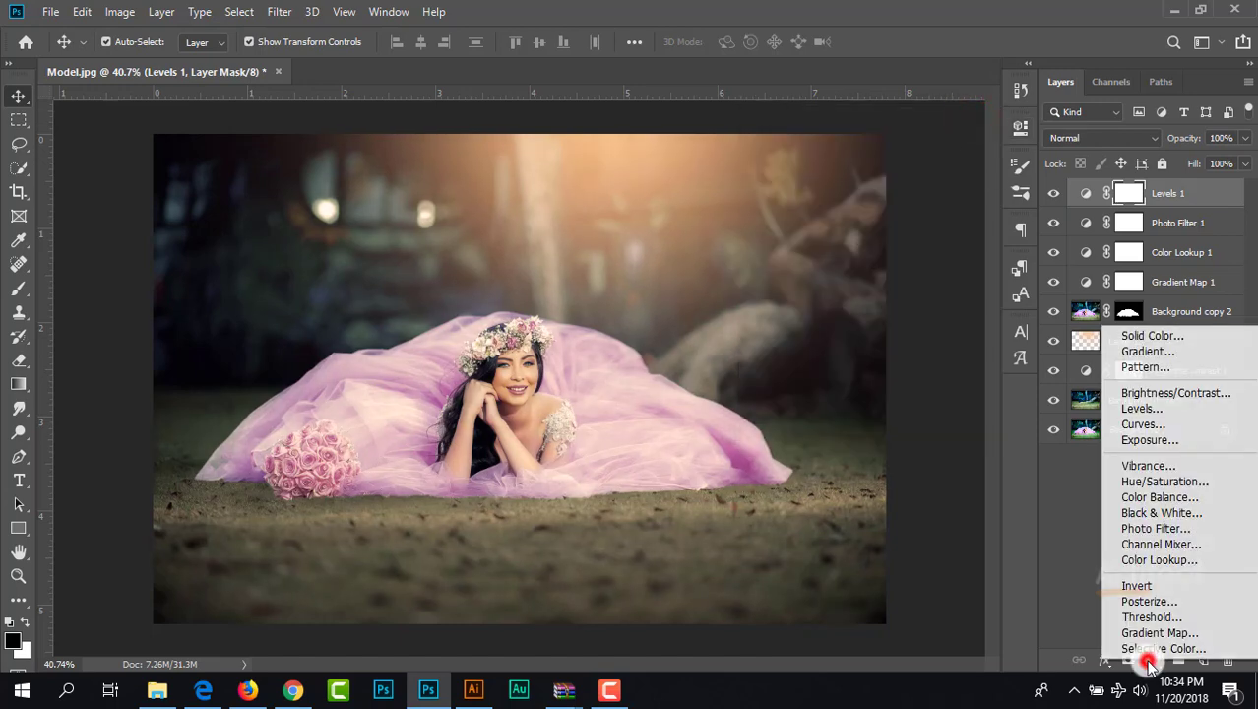
{"action": "left_click", "coordinate": [1147, 544]}
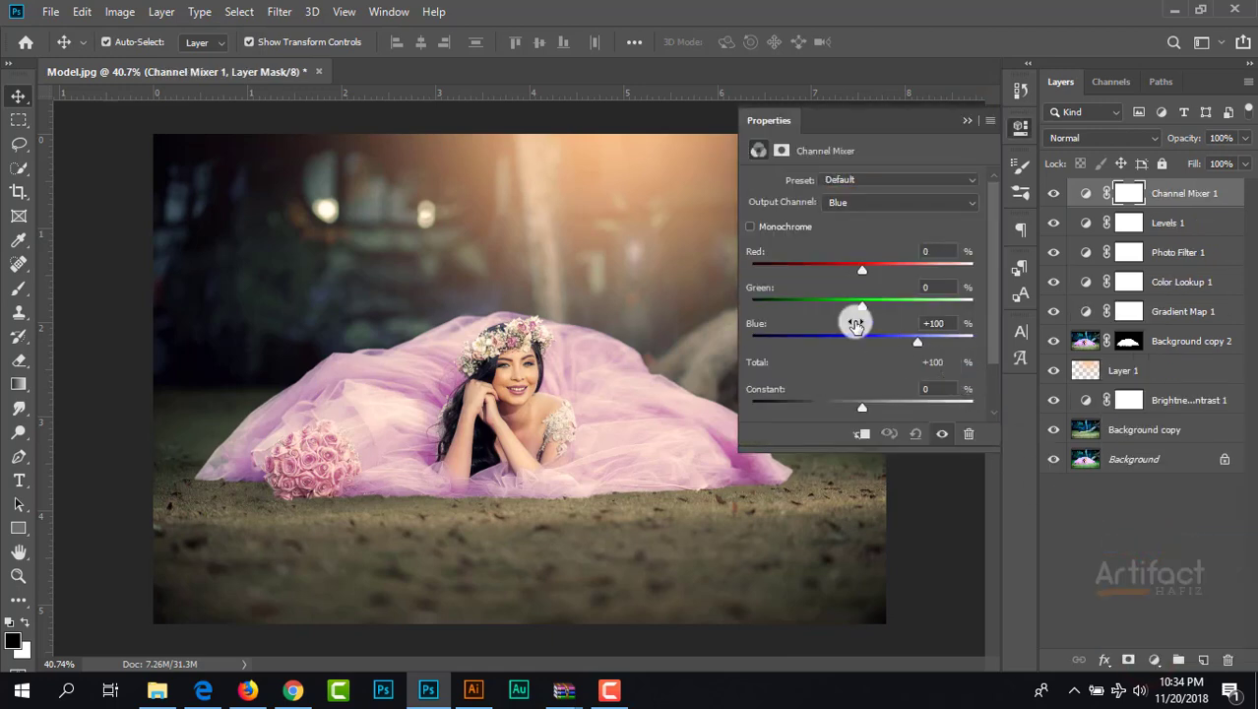
{"action": "left_click", "coordinate": [834, 204]}
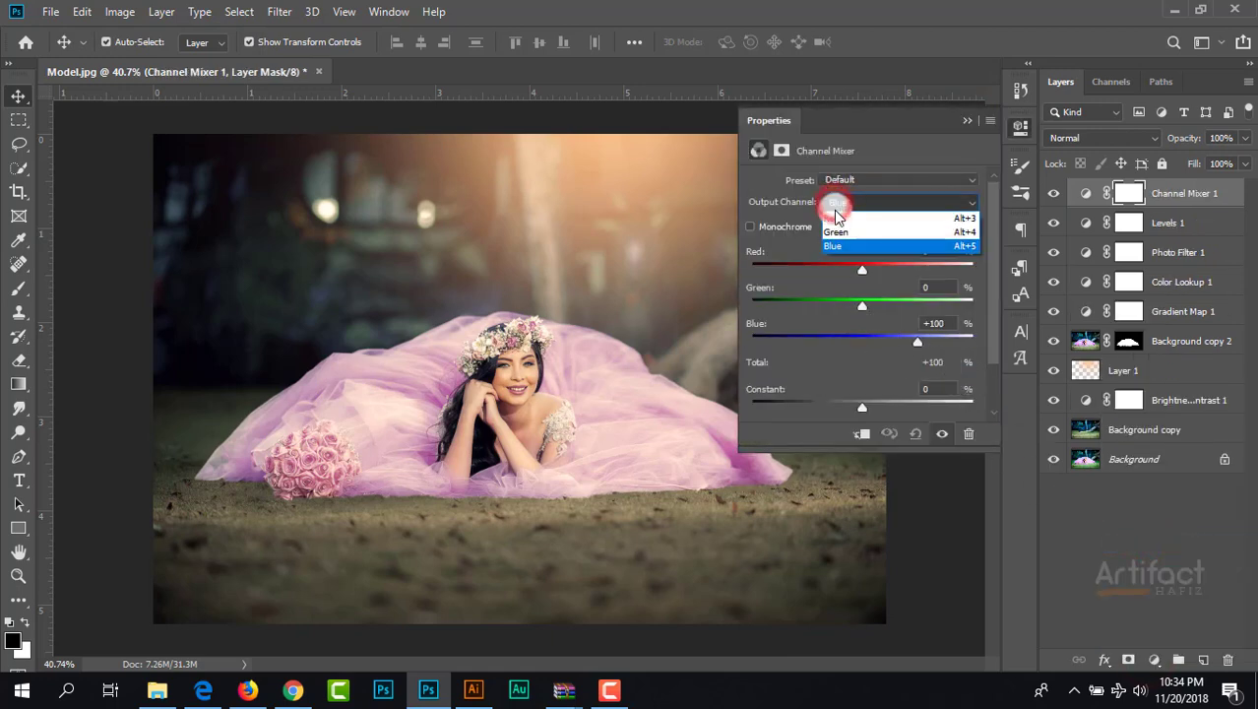
{"action": "left_click", "coordinate": [836, 231]}
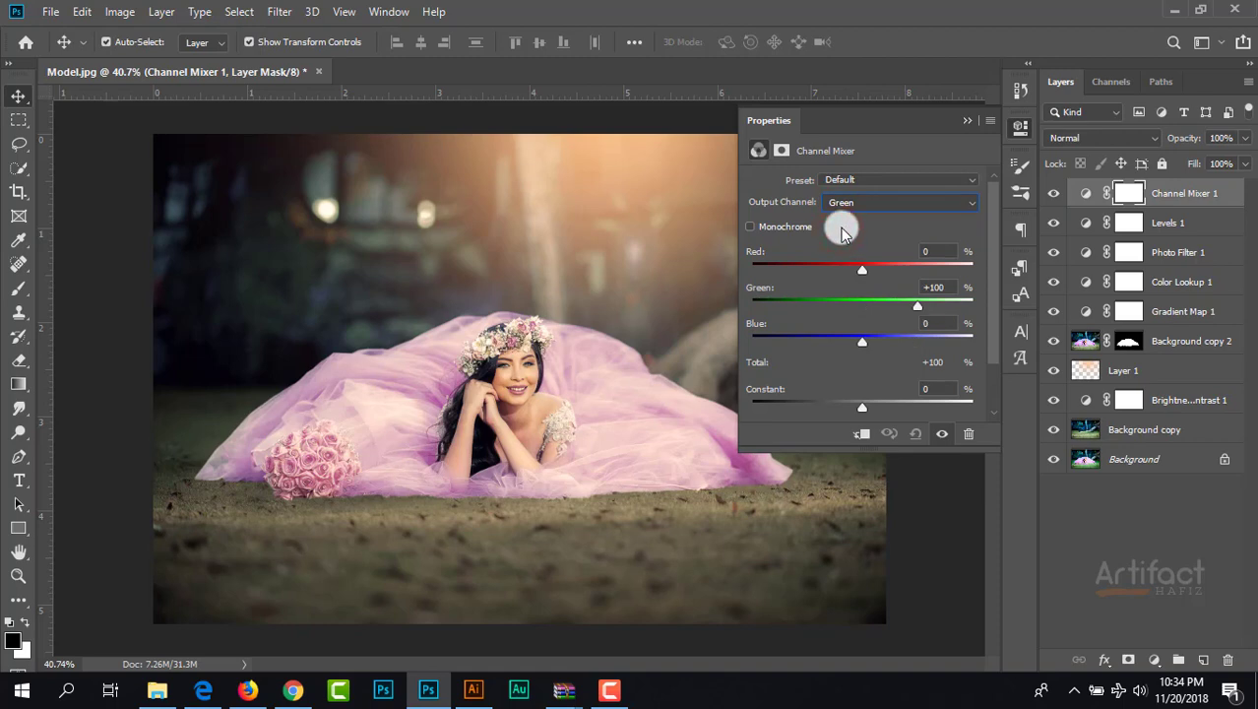
{"action": "mouse_move", "coordinate": [862, 337]}
{"action": "left_mouse_down"}
{"action": "mouse_move", "coordinate": [893, 335]}
{"action": "mouse_move", "coordinate": [851, 340]}
{"action": "mouse_move", "coordinate": [852, 355]}
{"action": "mouse_move", "coordinate": [854, 324]}
{"action": "left_mouse_up"}
{"action": "mouse_move", "coordinate": [862, 269]}
{"action": "left_mouse_down"}
{"action": "mouse_move", "coordinate": [870, 261]}
{"action": "mouse_move", "coordinate": [874, 272]}
{"action": "mouse_move", "coordinate": [856, 267]}
{"action": "mouse_move", "coordinate": [865, 284]}
{"action": "left_mouse_up"}
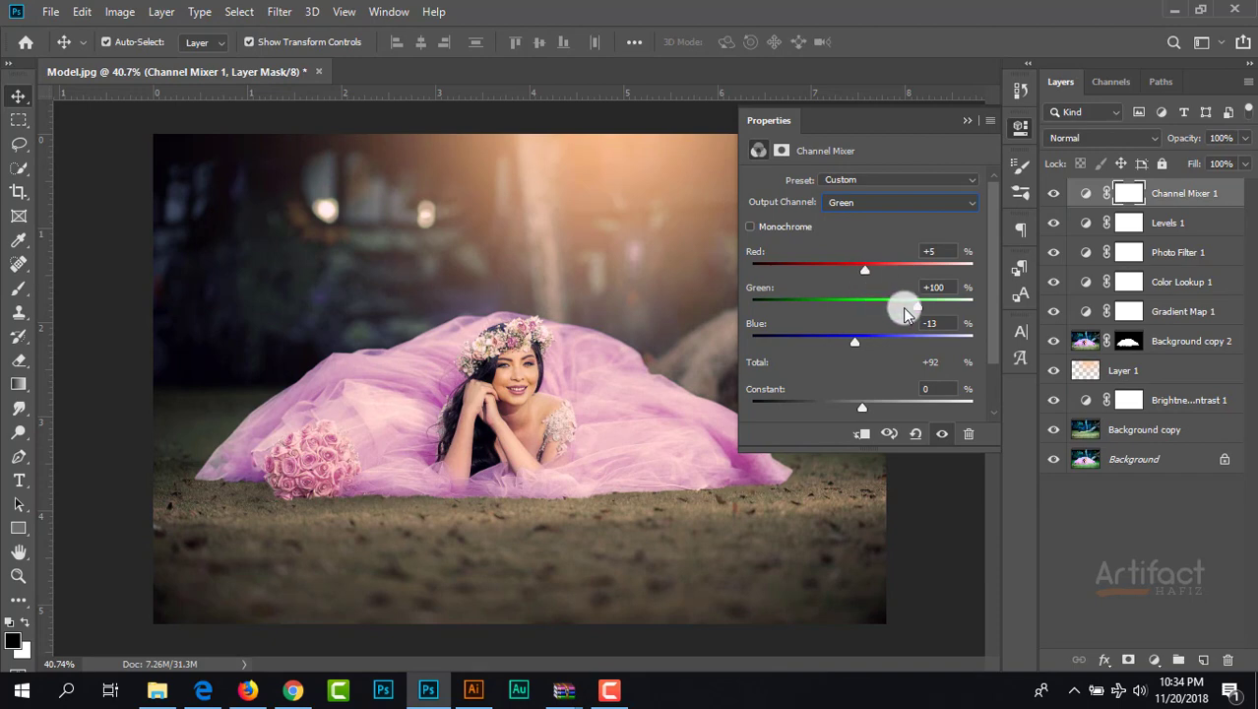
{"action": "mouse_move", "coordinate": [906, 311]}
{"action": "left_mouse_down"}
{"action": "mouse_move", "coordinate": [916, 302]}
{"action": "mouse_move", "coordinate": [896, 309]}
{"action": "mouse_move", "coordinate": [923, 309]}
{"action": "left_mouse_up"}
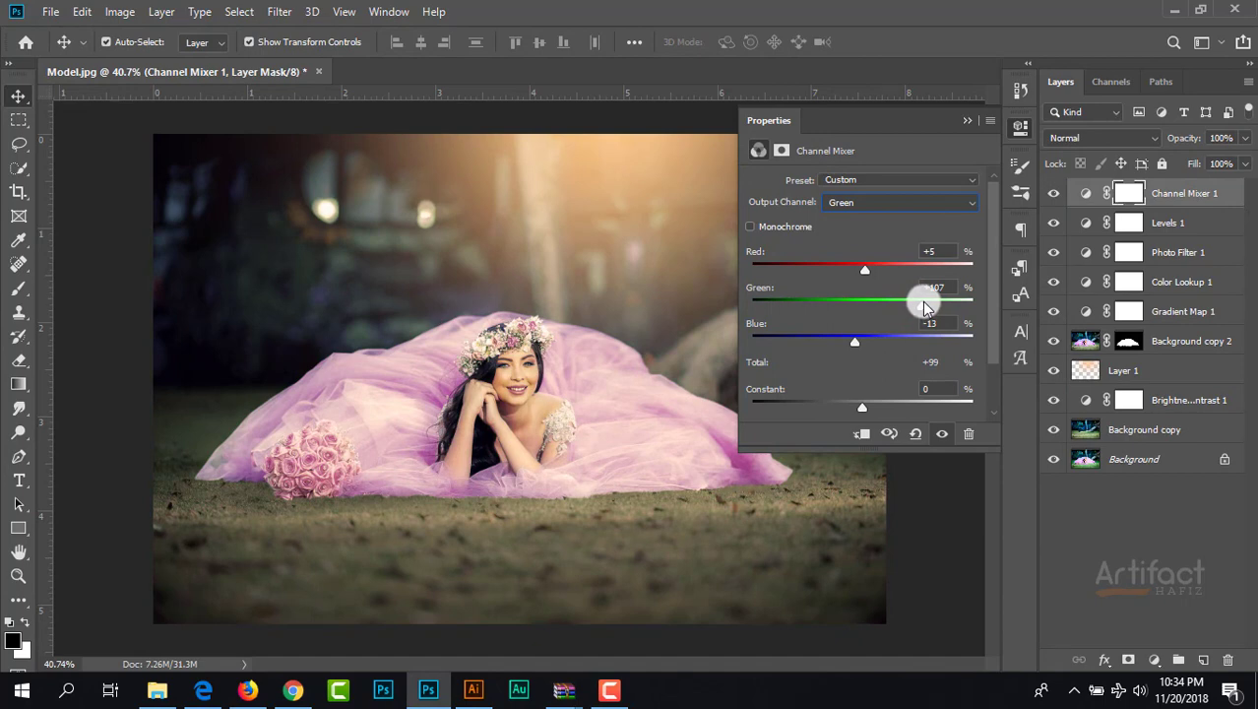
{"action": "left_click", "coordinate": [964, 117]}
Step: Add an Exposure adjustment layer above the Channel Mixer with the Offset at +0.0333
{"action": "left_click", "coordinate": [1179, 193]}
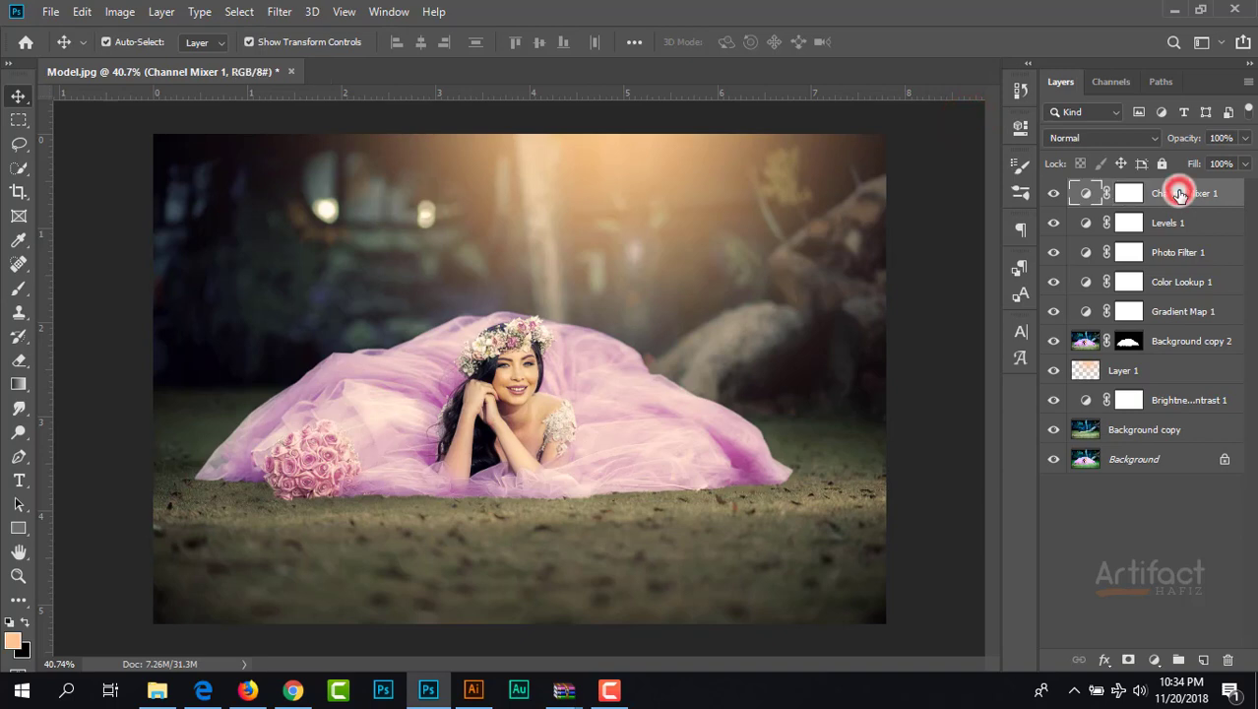
{"action": "left_click", "coordinate": [1154, 657]}
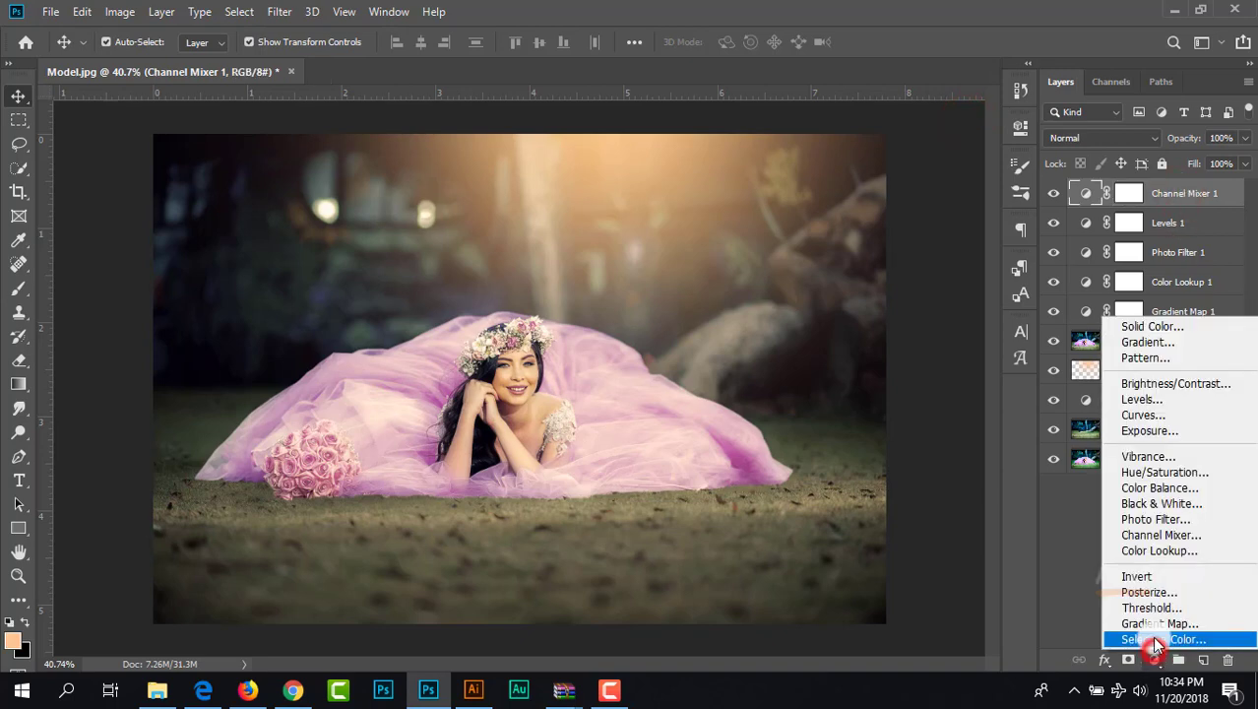
{"action": "left_click", "coordinate": [1159, 440]}
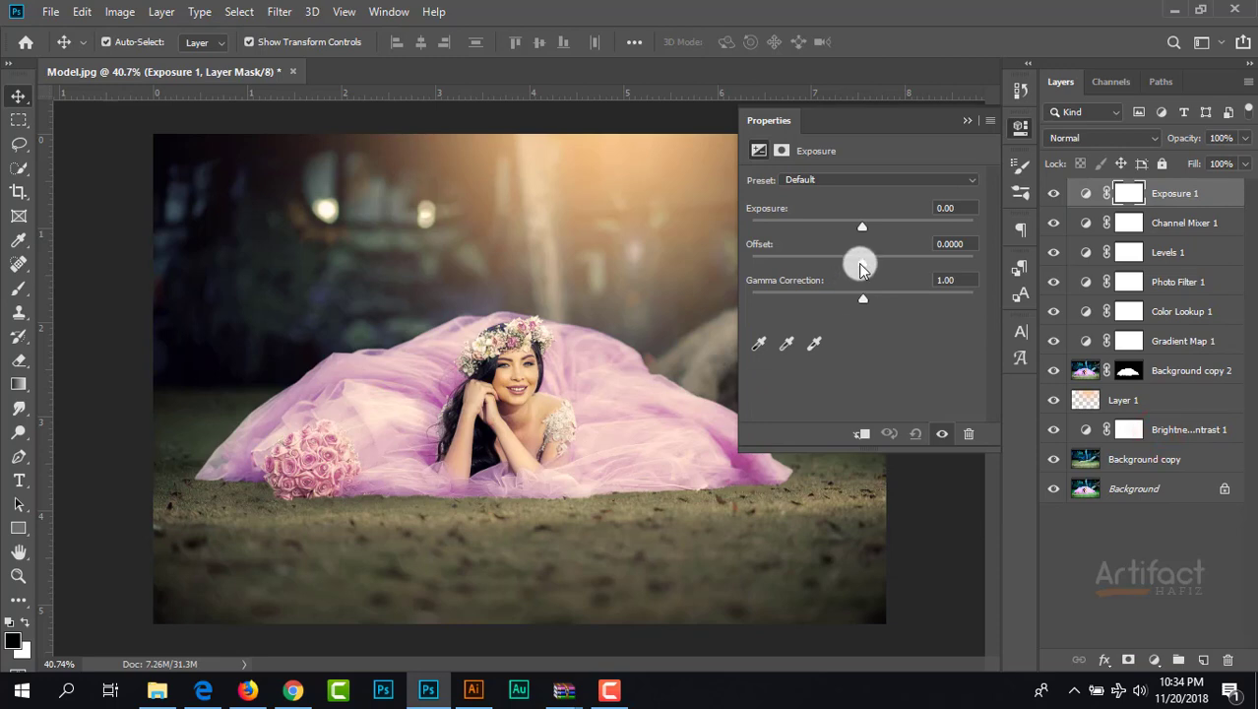
{"action": "left_click_drag", "start_coordinate": [859, 267], "coordinate": [873, 265]}
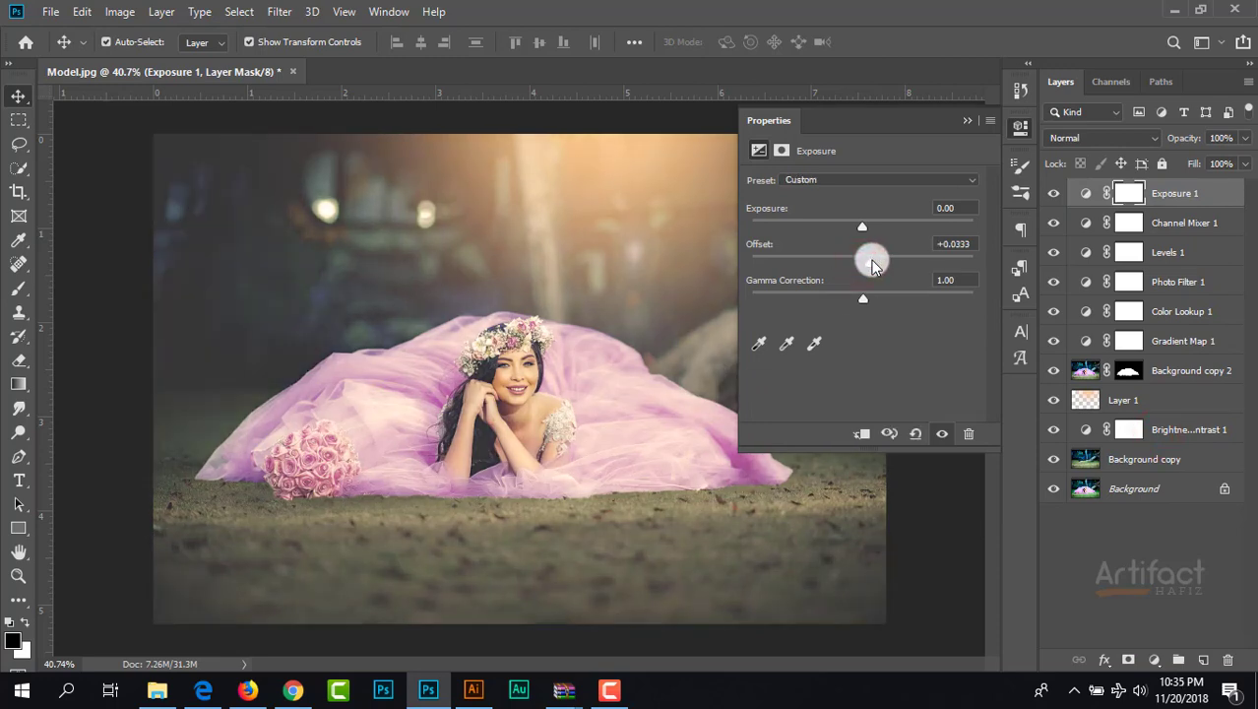
{"action": "left_click", "coordinate": [963, 128]}
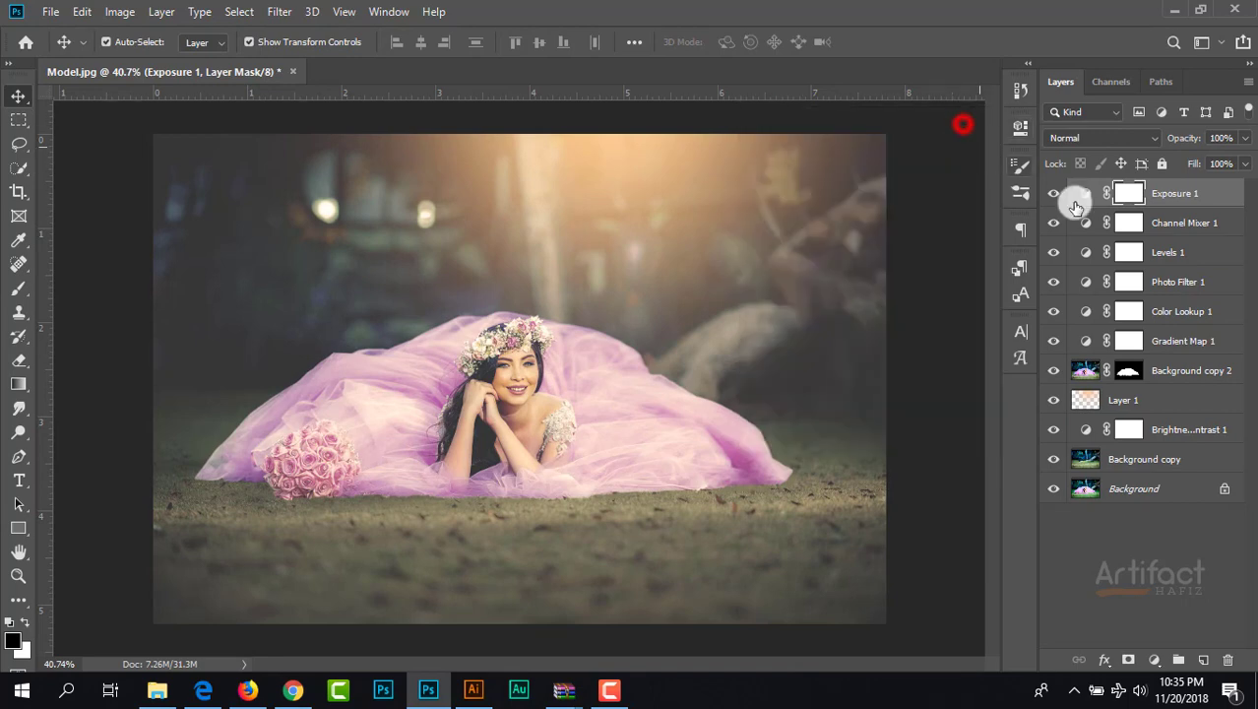
{"action": "left_click", "coordinate": [1202, 193]}
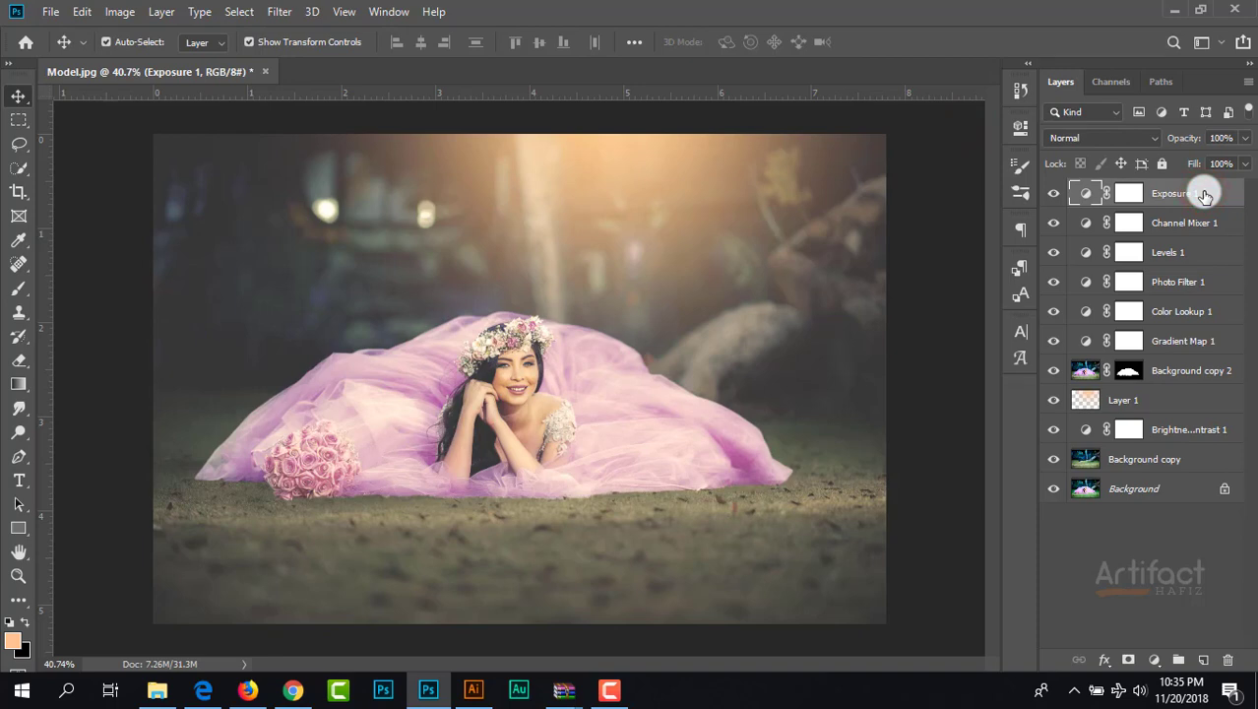
{"action": "left_click", "coordinate": [1129, 193]}
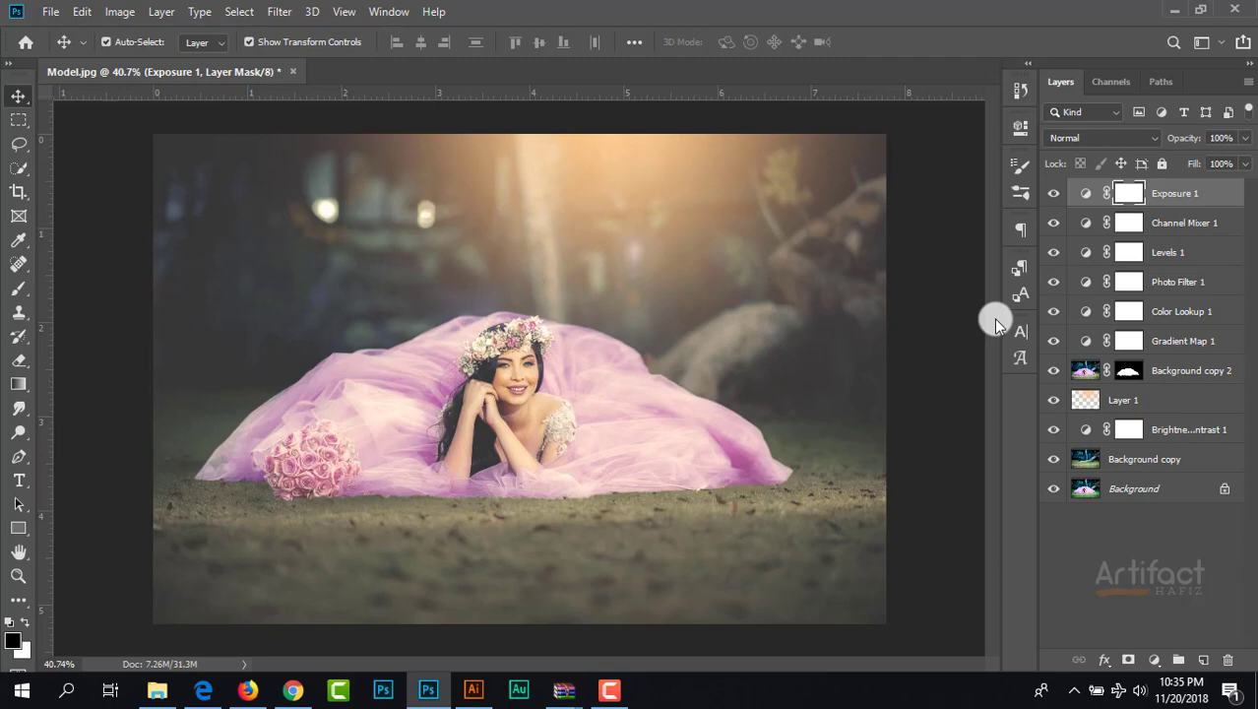
Step: Create a new white RGB document named Brush, 2000 by 2000 pixels at 300 pixels/inch
{"action": "left_click", "coordinate": [50, 12]}
{"action": "left_click", "coordinate": [61, 34]}
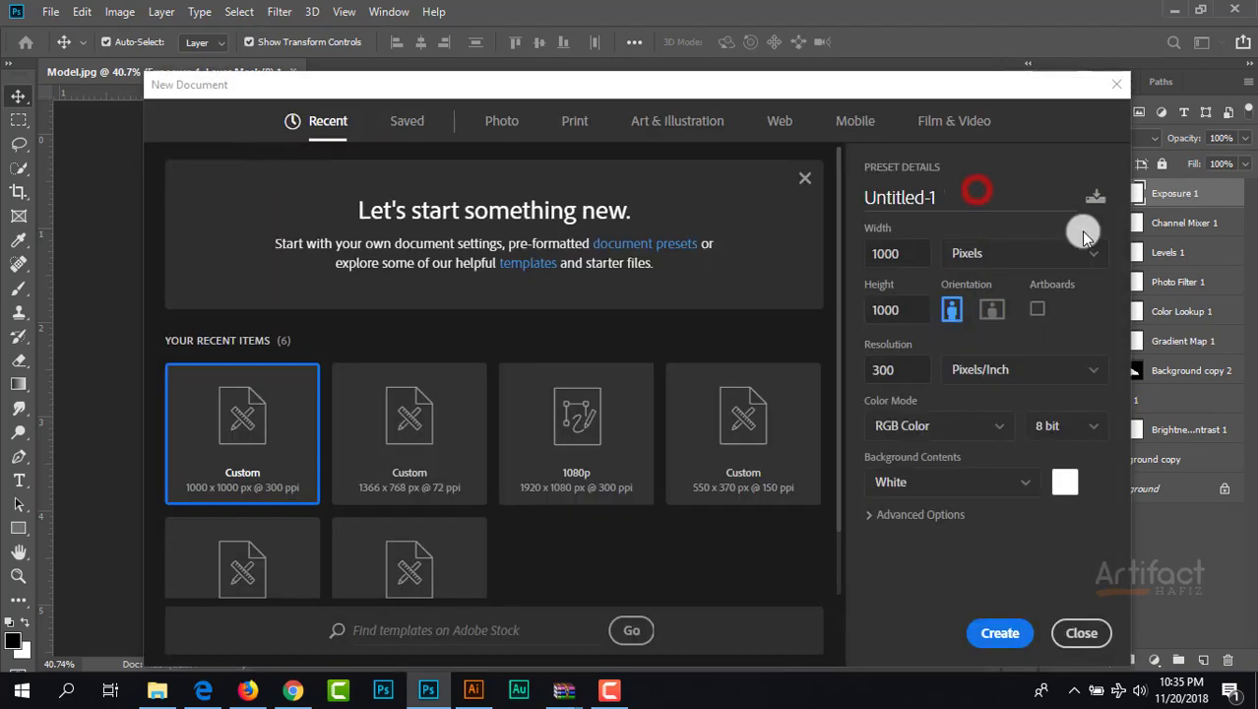
{"action": "left_click", "coordinate": [943, 202]}
{"action": "type", "text": "Brush"}
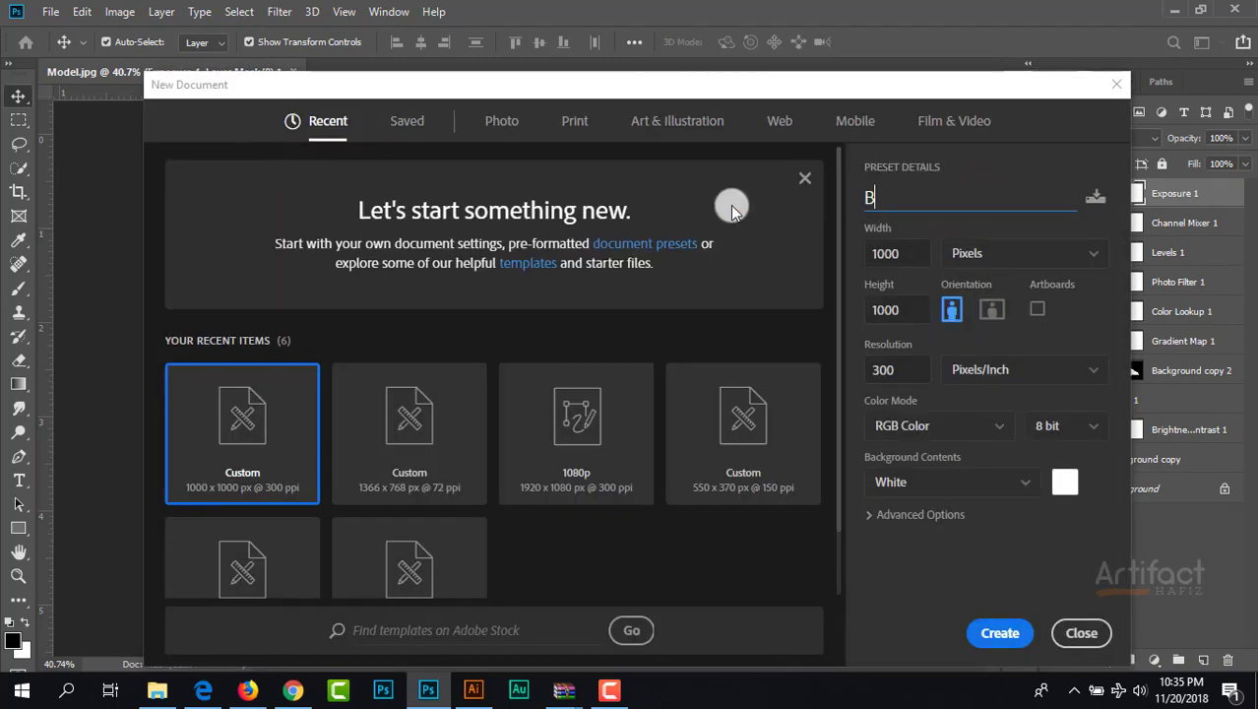
{"action": "left_click", "coordinate": [905, 253]}
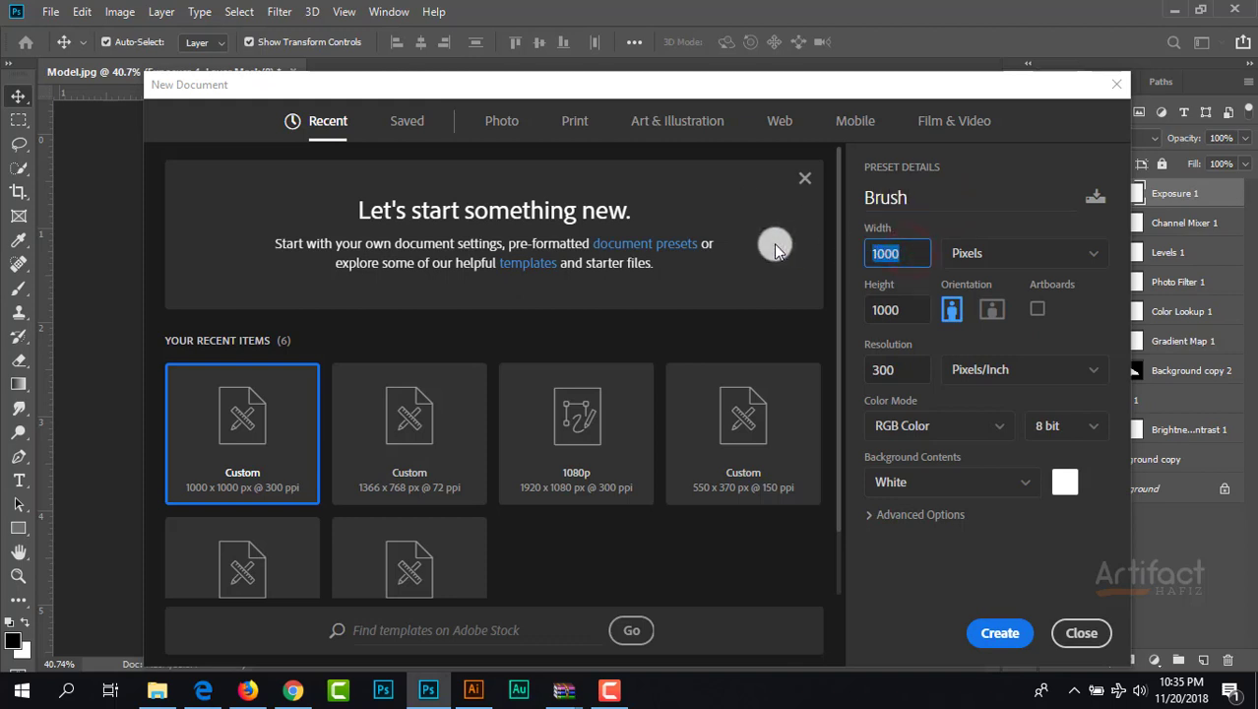
{"action": "type", "text": "2000"}
{"action": "left_click", "coordinate": [898, 310]}
{"action": "type", "text": "2"}
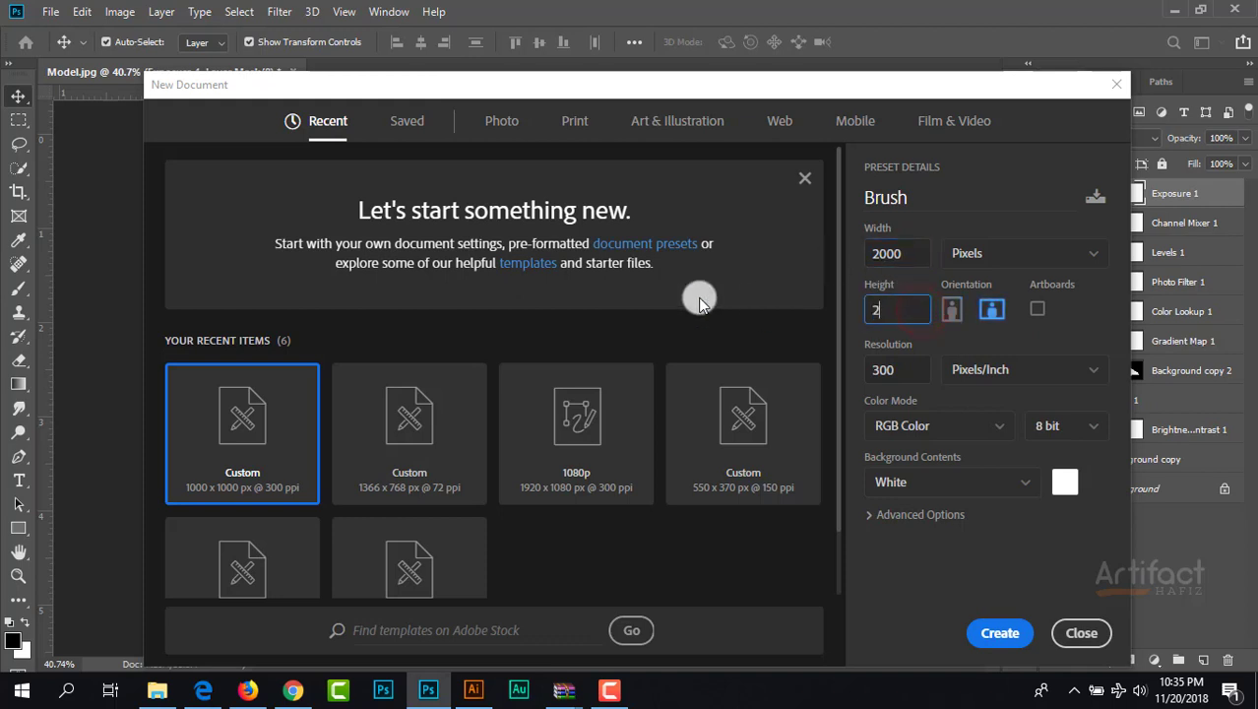
{"action": "type", "text": "000"}
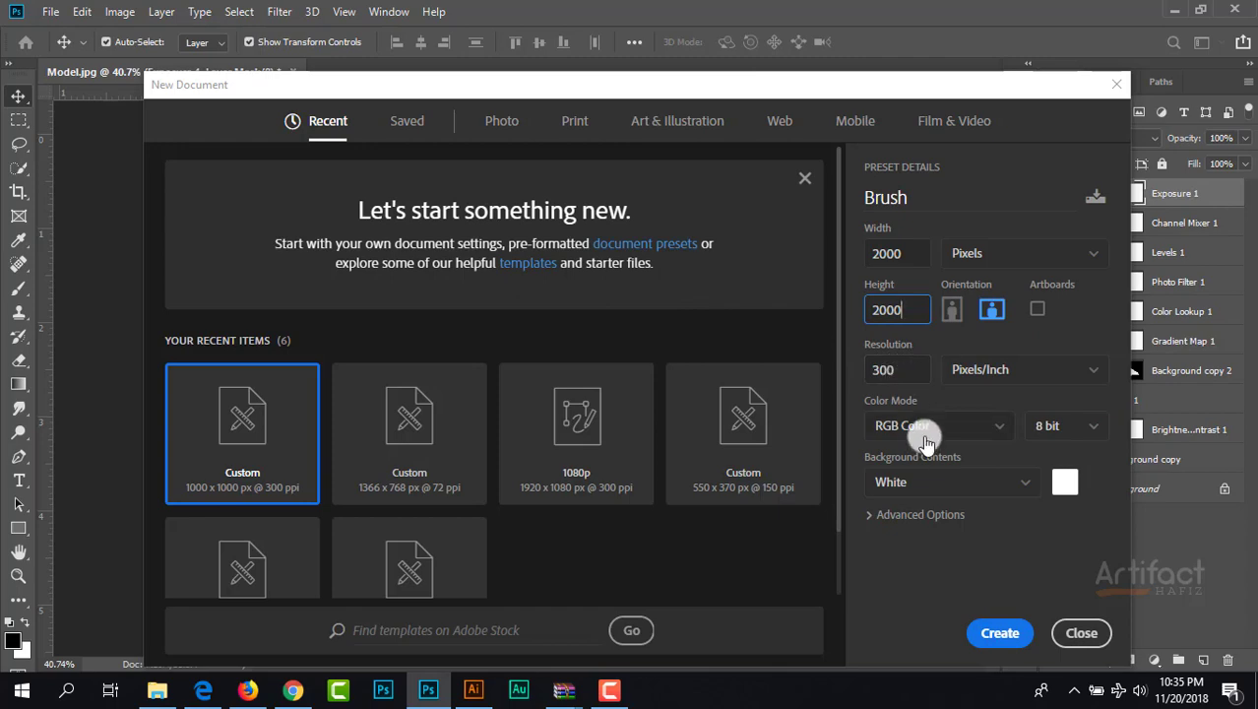
{"action": "left_click", "coordinate": [1000, 634]}
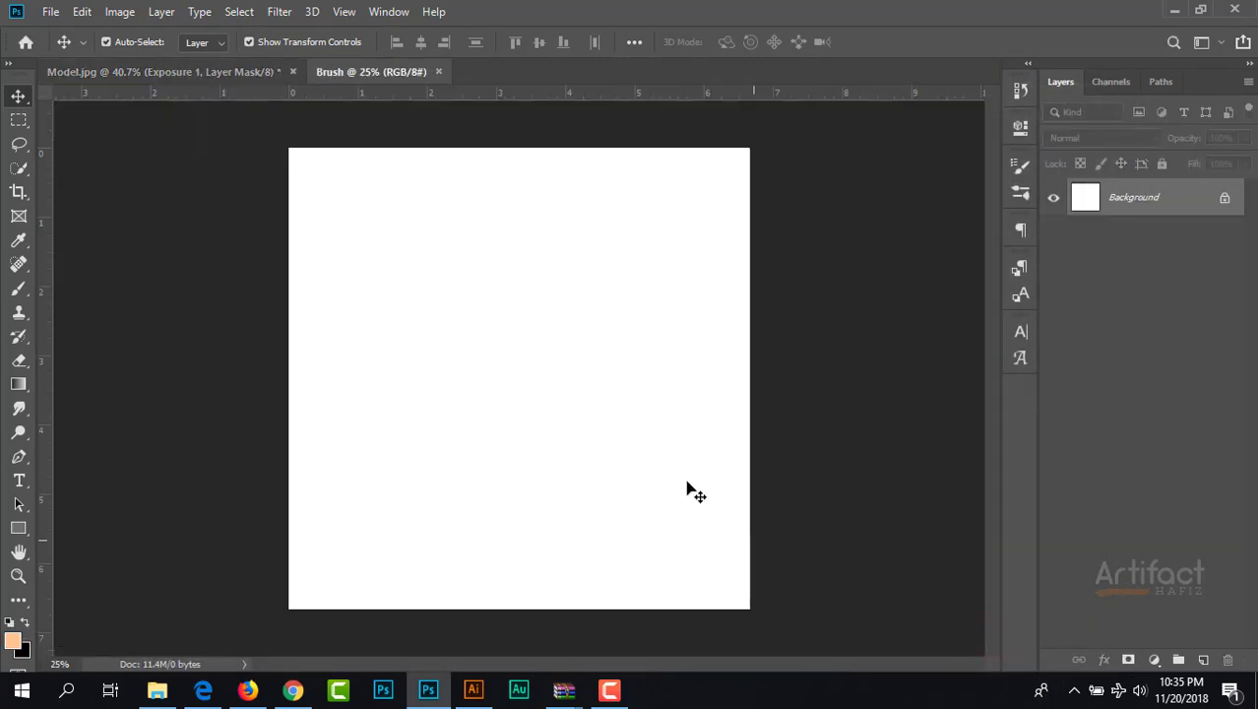
Step: Paint a single soft black dot in the canvas's upper-left area with the Brush tool at size 30
{"action": "left_click", "coordinate": [19, 289]}
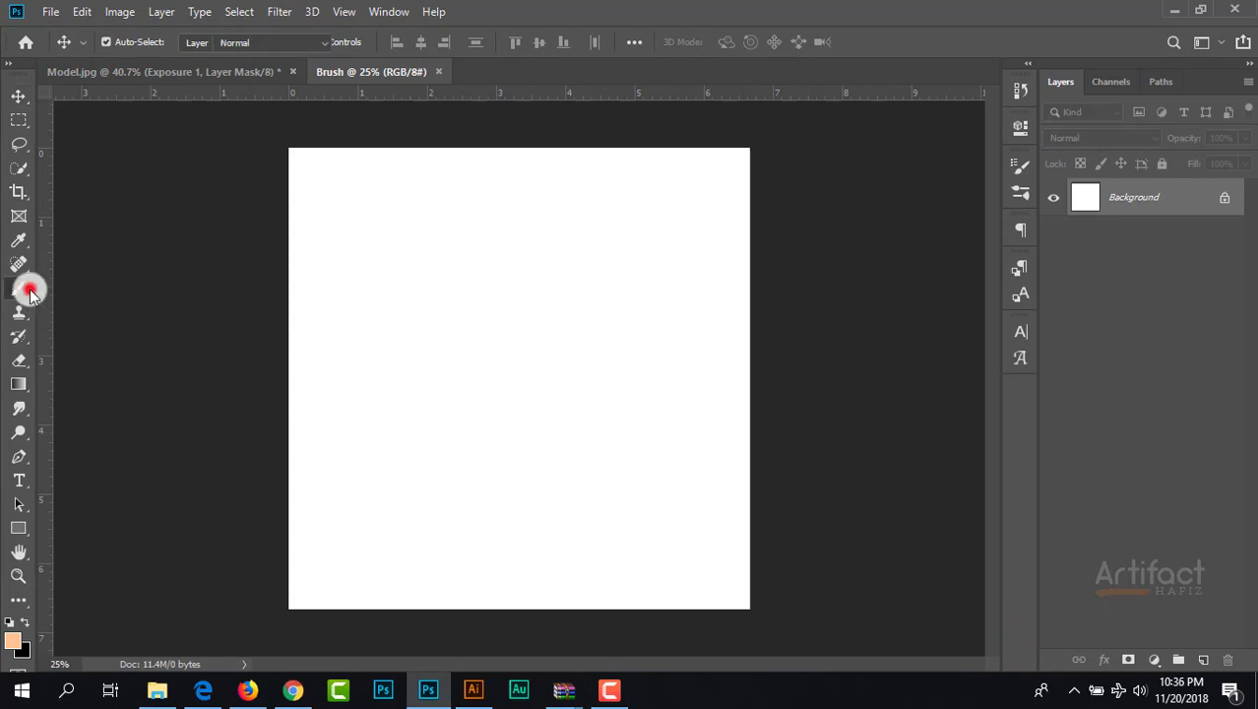
{"action": "left_click", "coordinate": [9, 622]}
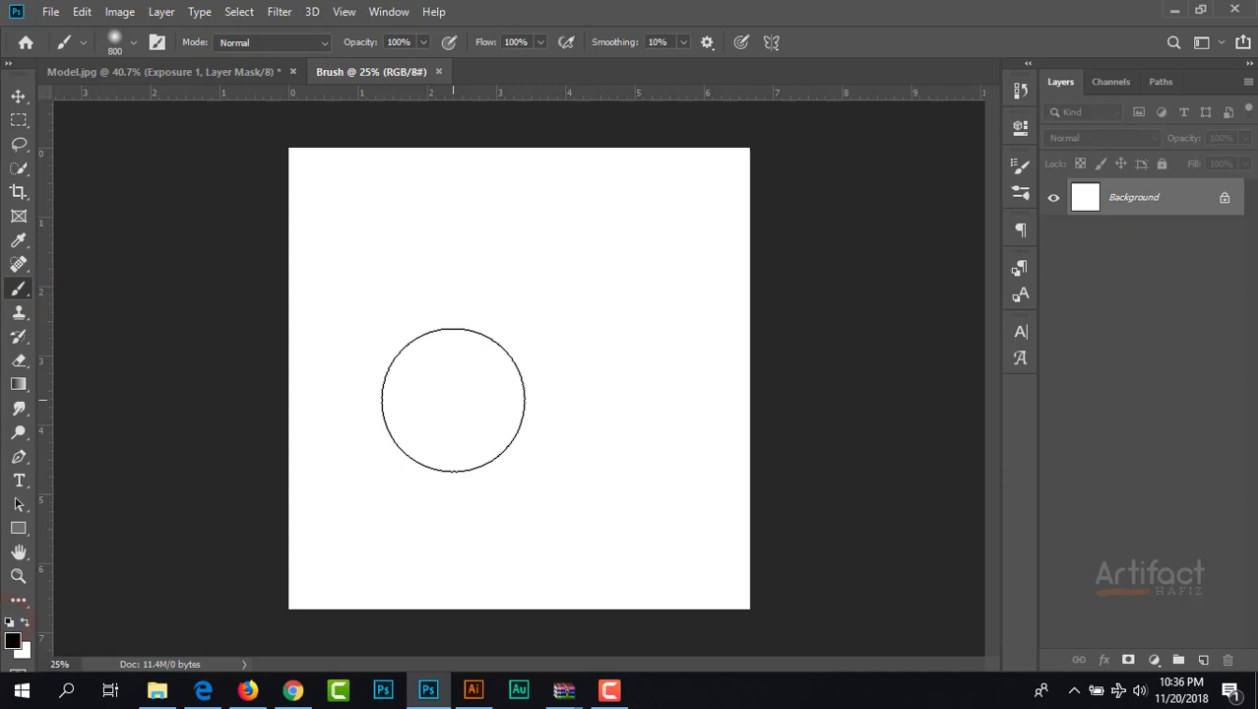
{"action": "key", "text": "bracketleft"}
{"action": "key", "text": "bracketleft"}
{"action": "key", "text": "bracketleft"}
{"action": "key", "text": "bracketleft"}
{"action": "key", "text": "bracketleft"}
{"action": "key", "text": "bracketleft"}
{"action": "key", "text": "bracketleft"}
{"action": "key", "text": "bracketleft"}
{"action": "key", "text": "bracketleft"}
{"action": "key", "text": "bracketleft"}
{"action": "key", "text": "bracketleft"}
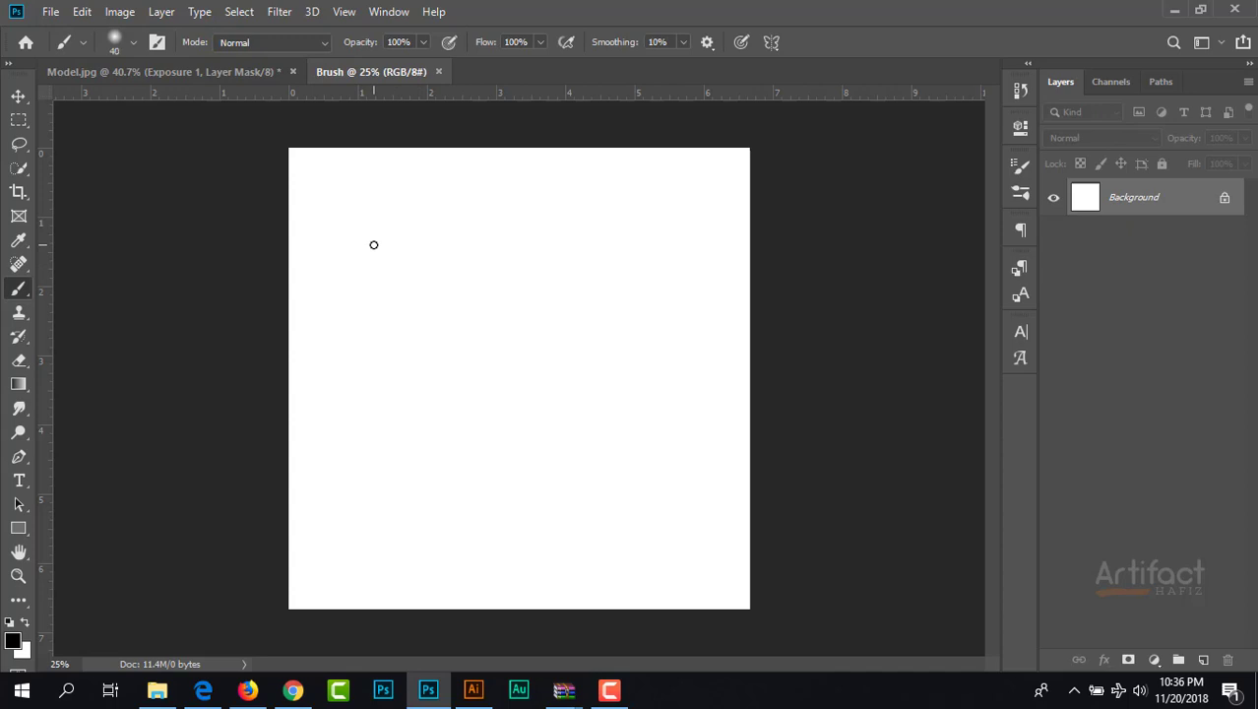
{"action": "scroll", "coordinate": [375, 244], "scroll_direction": "up", "scroll_amount": 3}
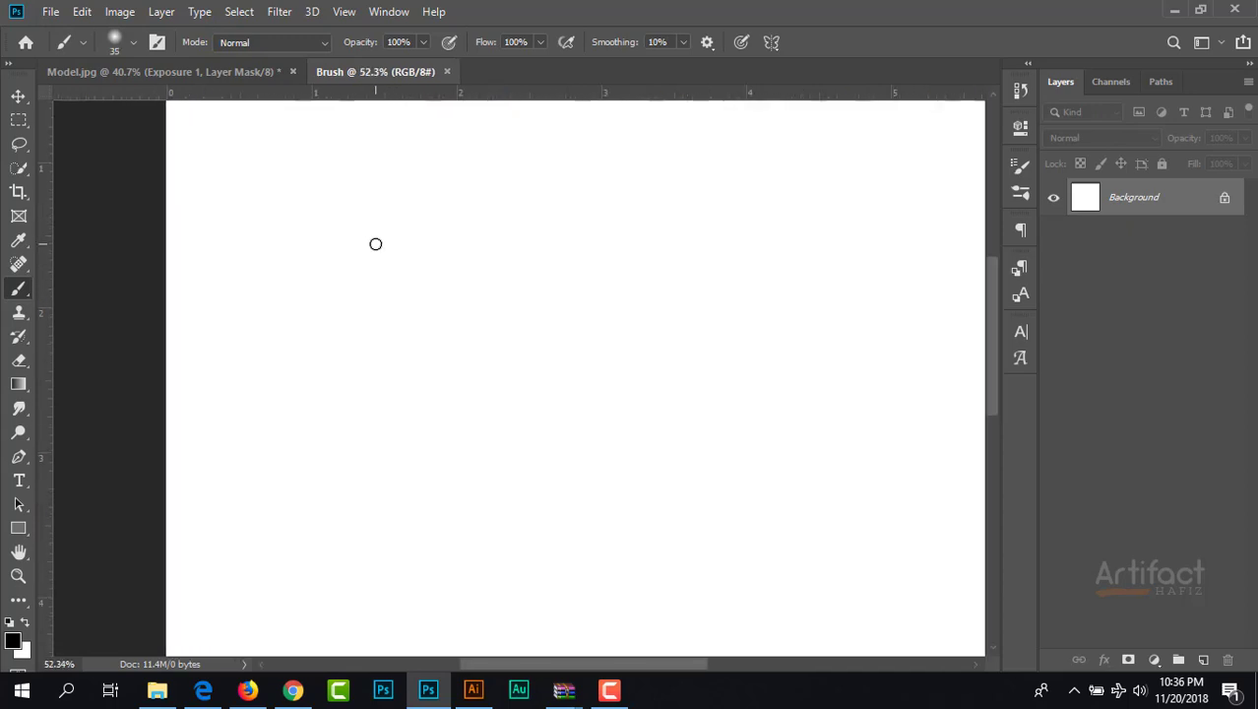
{"action": "left_click_drag", "start_coordinate": [382, 211], "coordinate": [363, 275]}
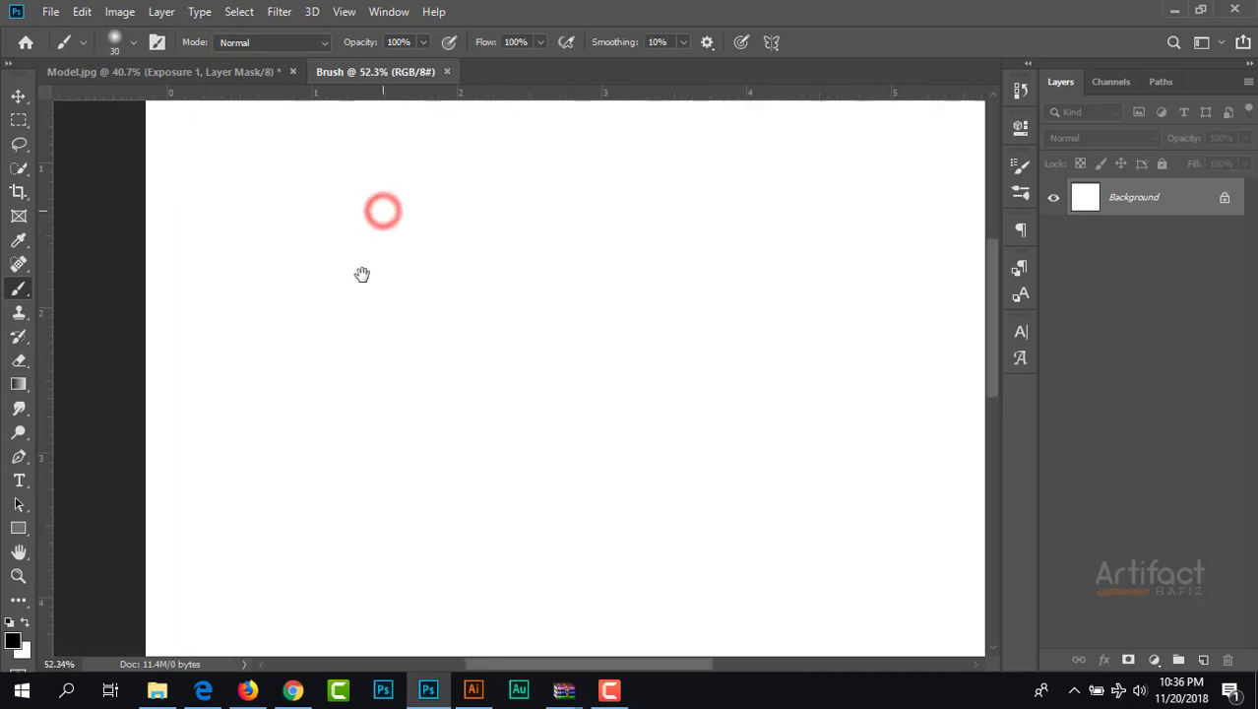
{"action": "left_click", "coordinate": [351, 248]}
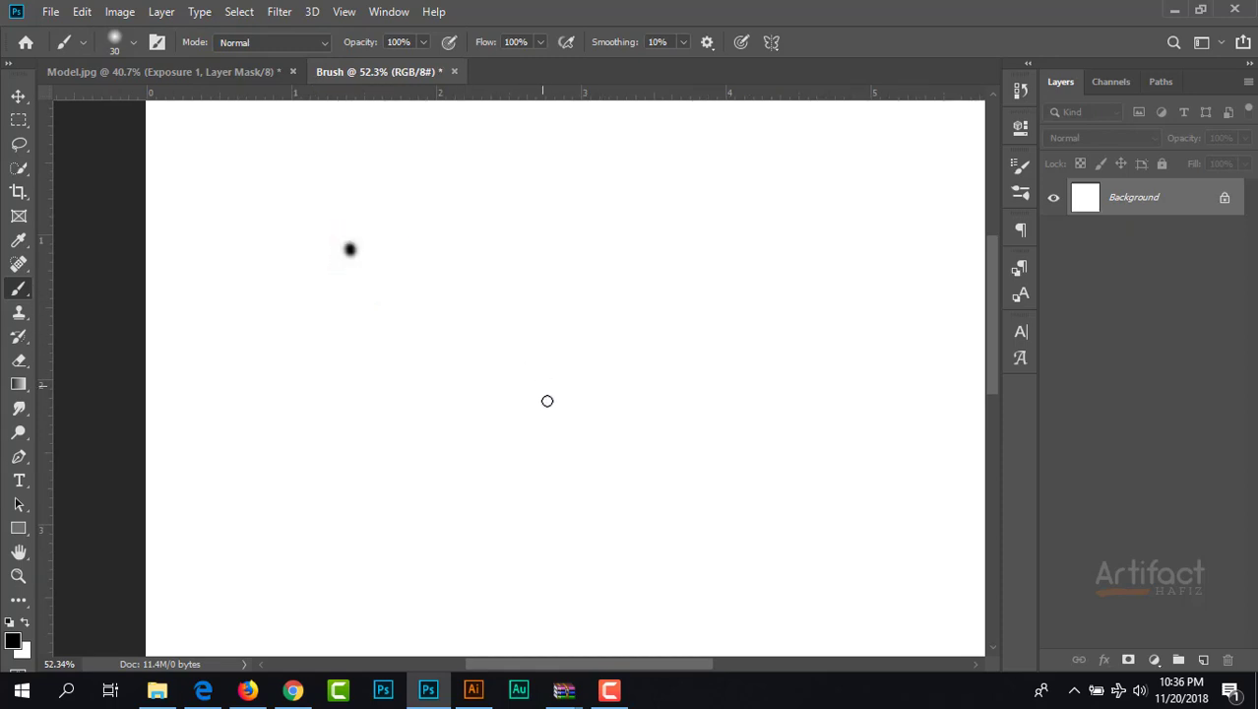
Step: Paint a second soft black dot of the same size in the canvas's lower-right area
{"action": "scroll", "coordinate": [552, 403], "scroll_direction": "down", "scroll_amount": 2}
{"action": "left_click_drag", "start_coordinate": [612, 448], "coordinate": [454, 258]}
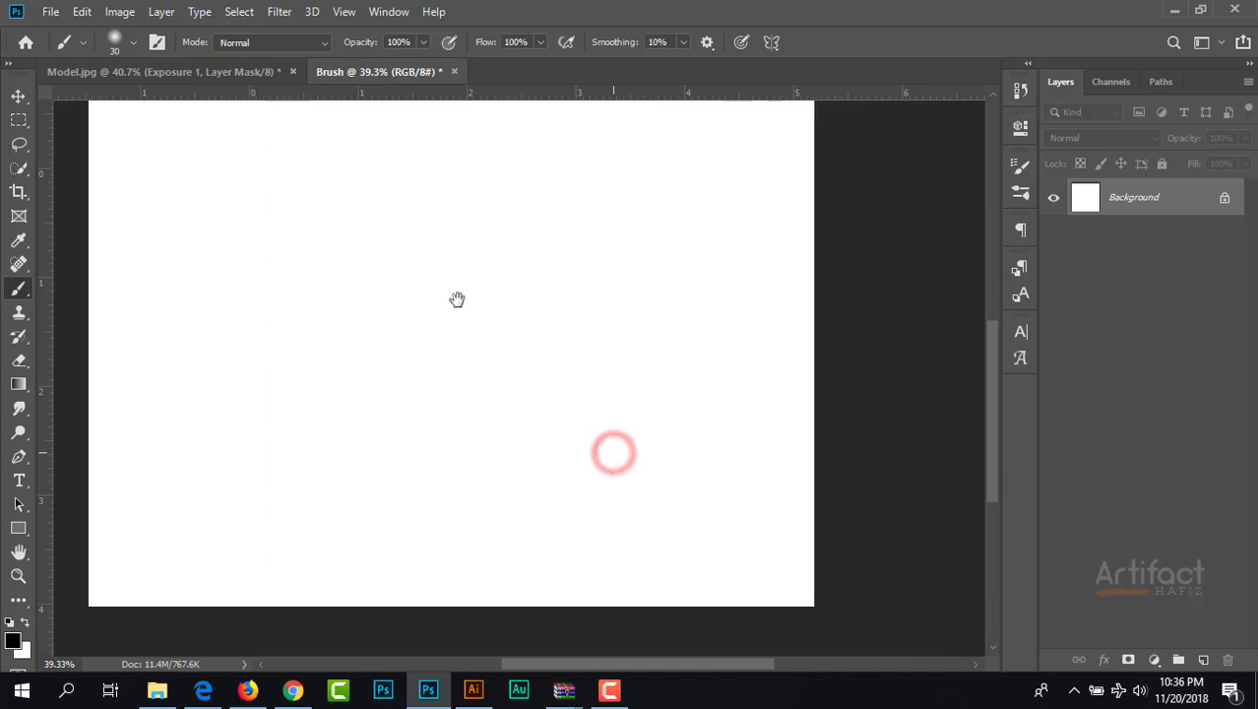
{"action": "left_click_drag", "start_coordinate": [483, 379], "coordinate": [444, 348]}
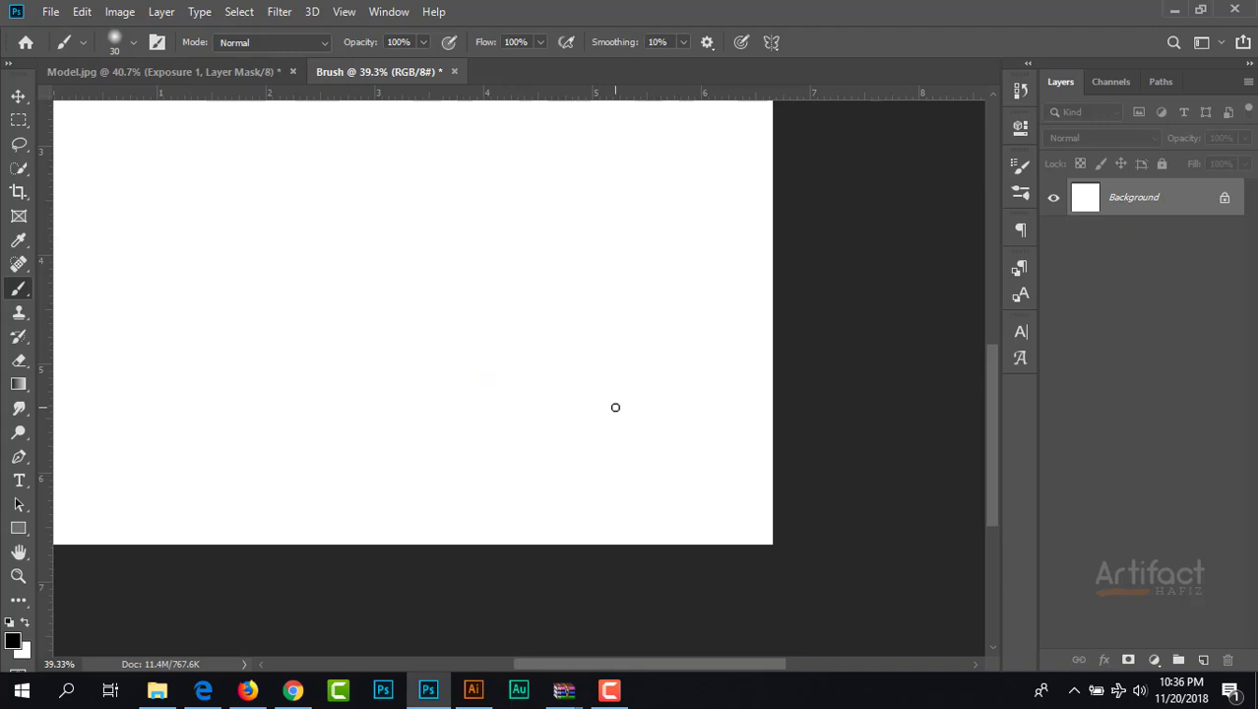
{"action": "left_click", "coordinate": [615, 407]}
{"action": "scroll", "coordinate": [649, 432], "scroll_direction": "down", "scroll_amount": 2}
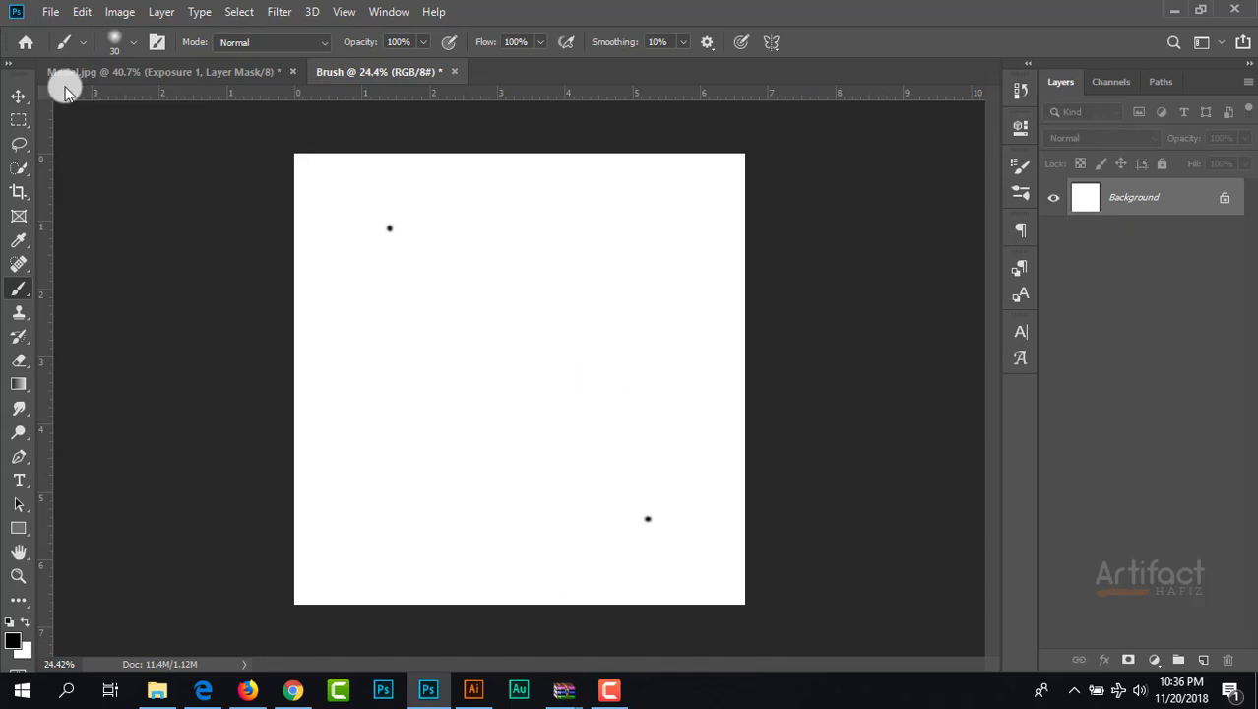
Step: Define the two-dot canvas as a brush preset named Glitters
{"action": "left_click", "coordinate": [81, 11]}
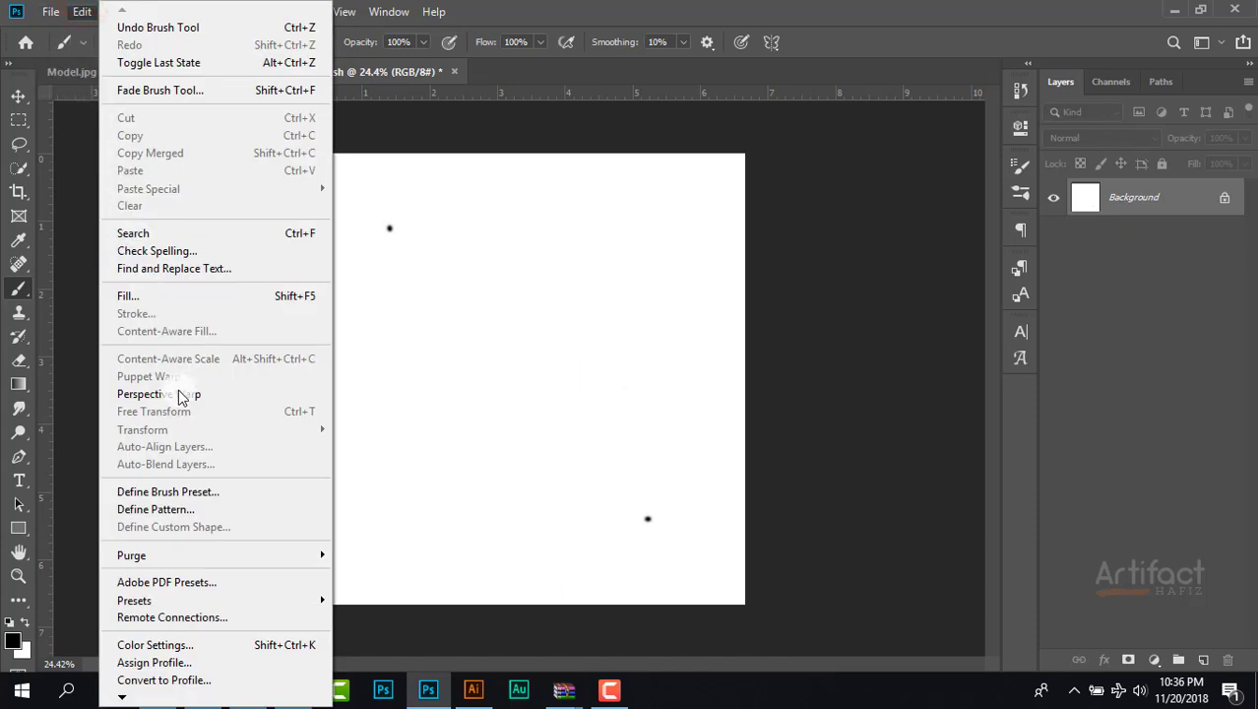
{"action": "left_click", "coordinate": [202, 492]}
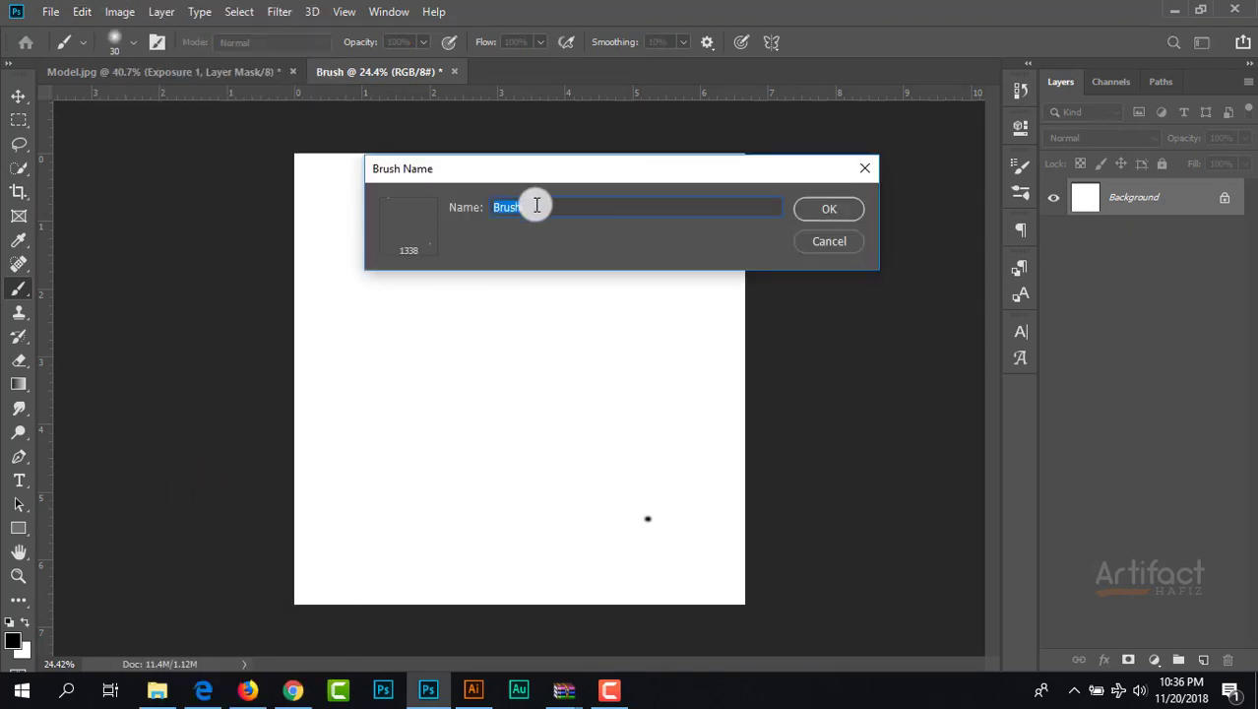
{"action": "left_click_drag", "start_coordinate": [534, 205], "coordinate": [446, 205]}
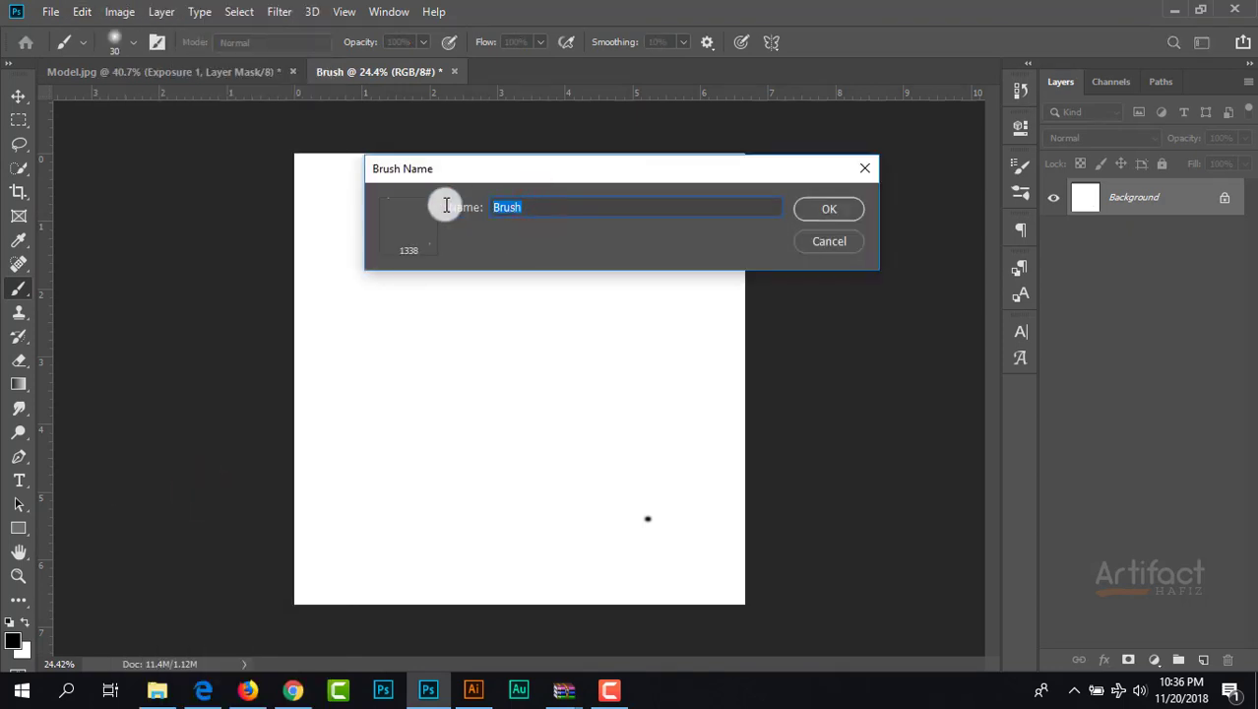
{"action": "type", "text": "Glitters"}
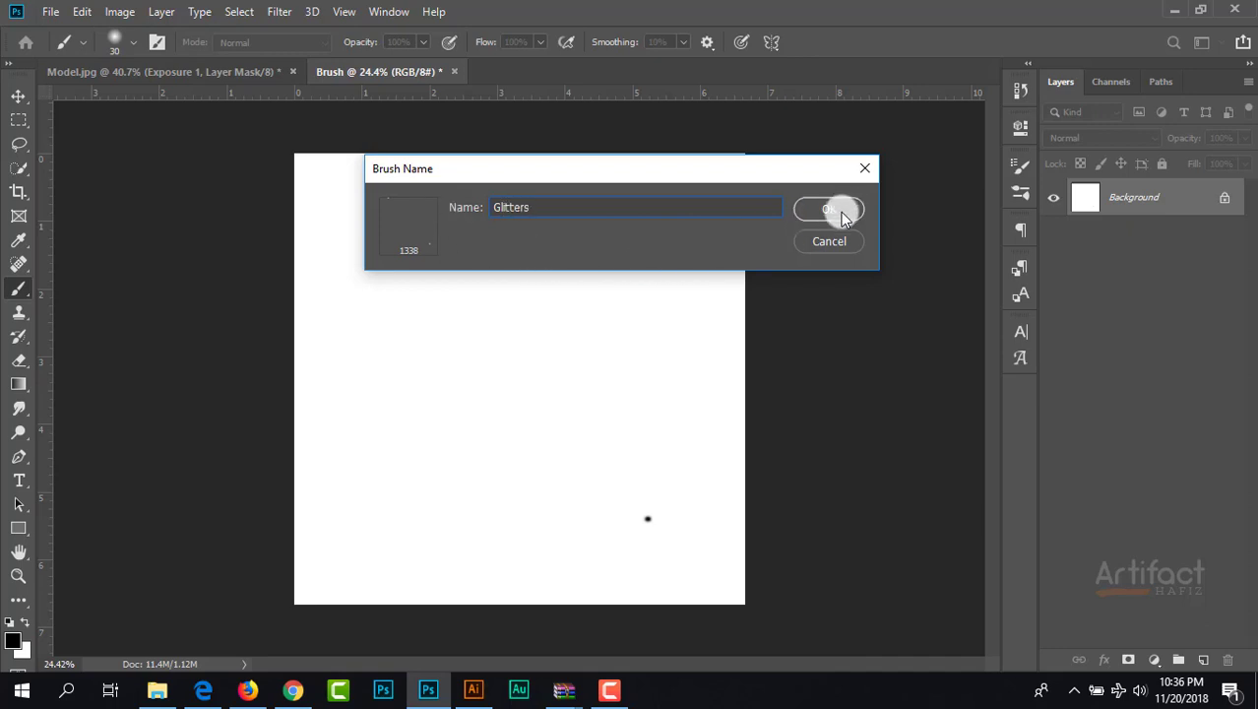
{"action": "left_click", "coordinate": [841, 212]}
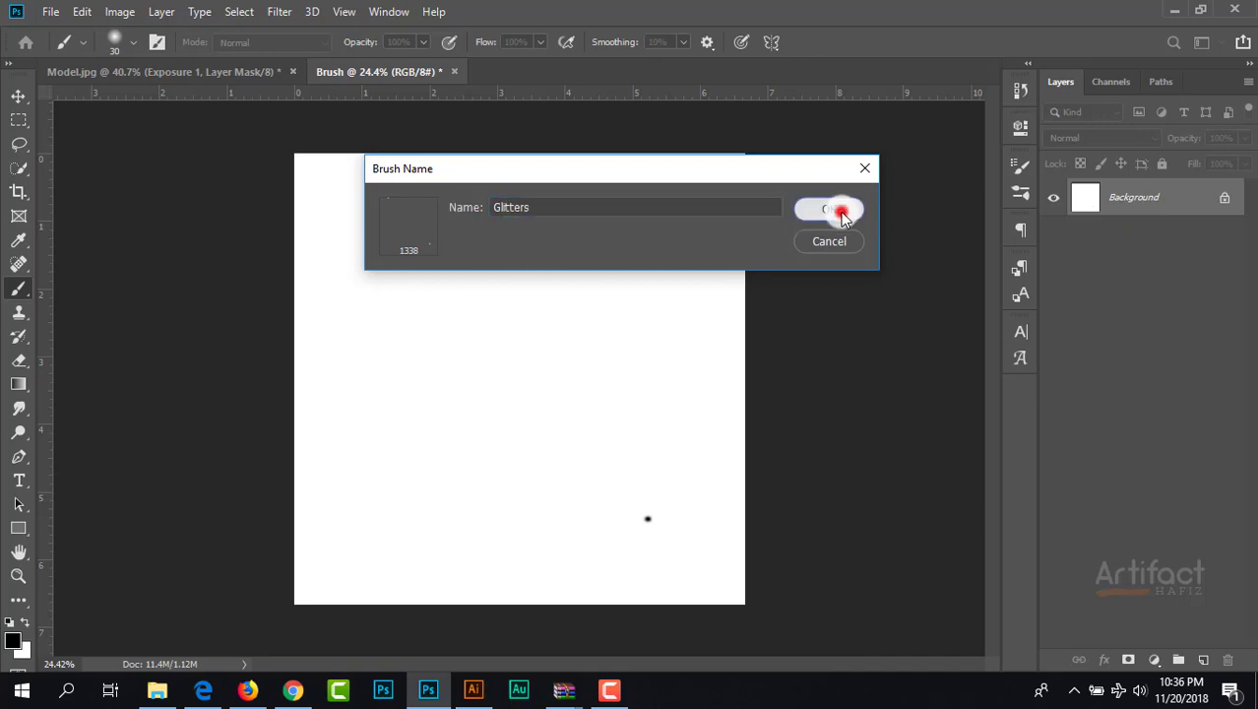
Step: Return to the Model.jpg document and add a new empty layer above the Exposure 1 adjustment layer
{"action": "left_click", "coordinate": [208, 68]}
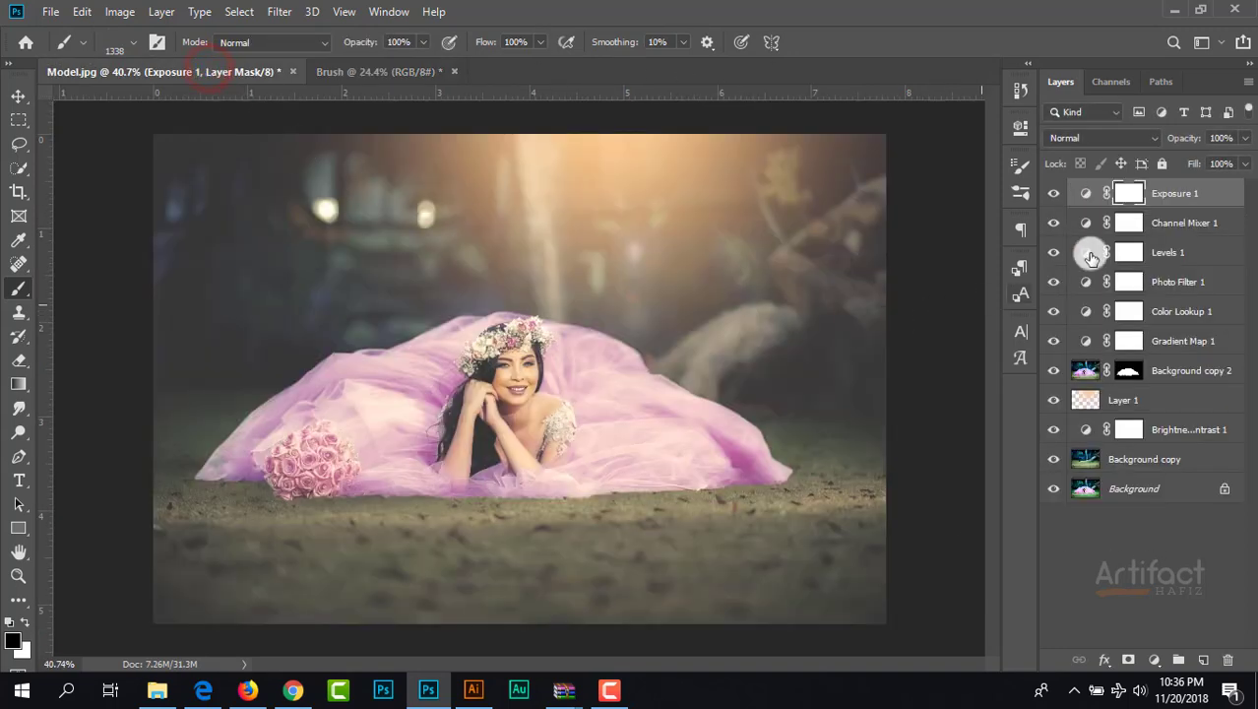
{"action": "left_click", "coordinate": [1213, 200]}
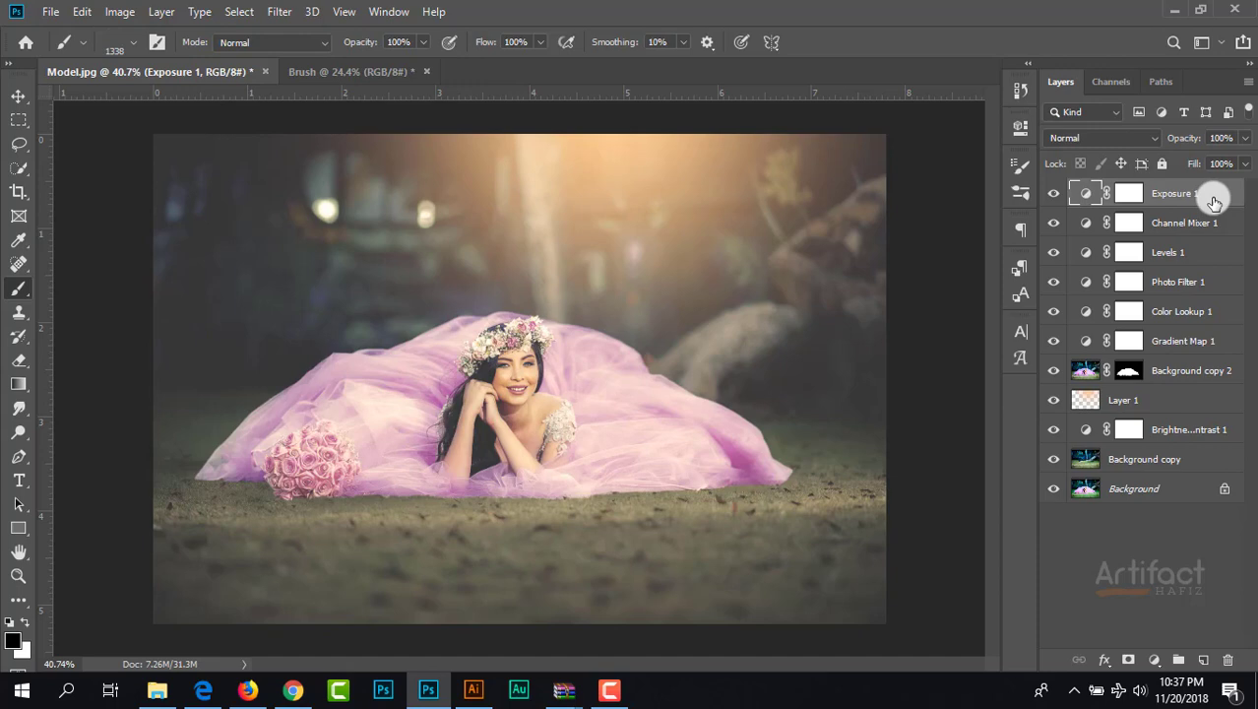
{"action": "left_click", "coordinate": [1202, 660]}
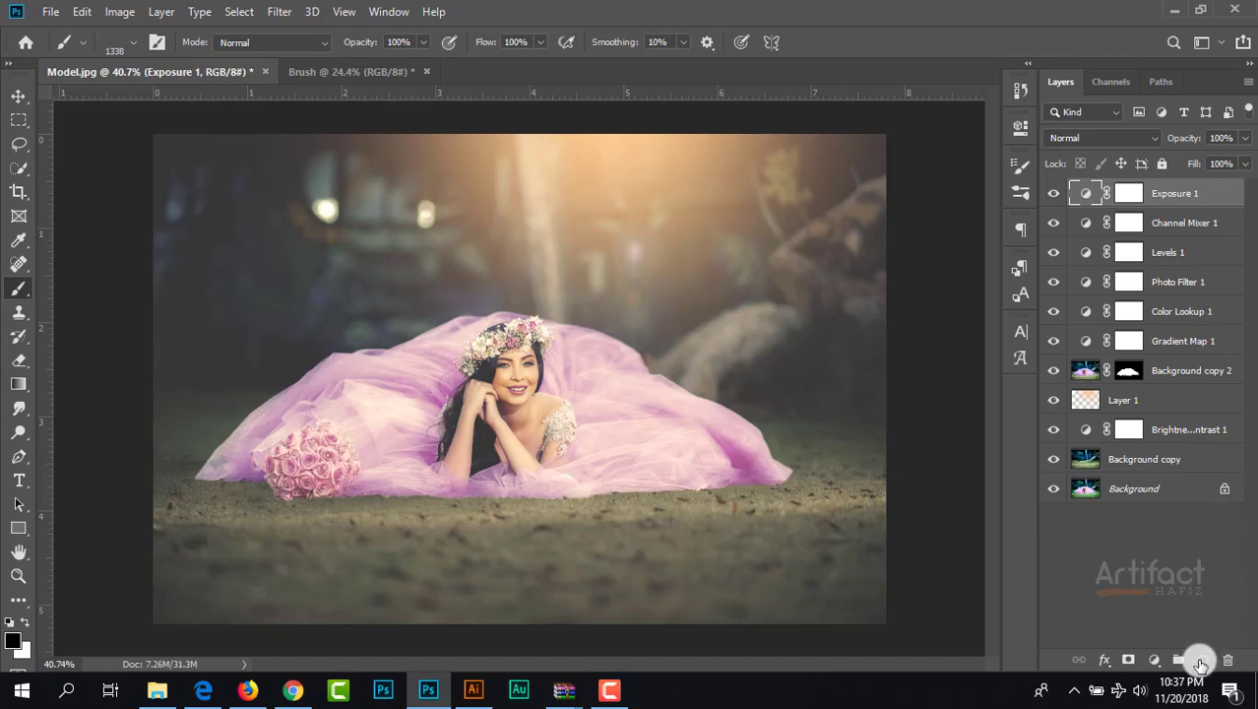
{"action": "left_click", "coordinate": [1199, 659]}
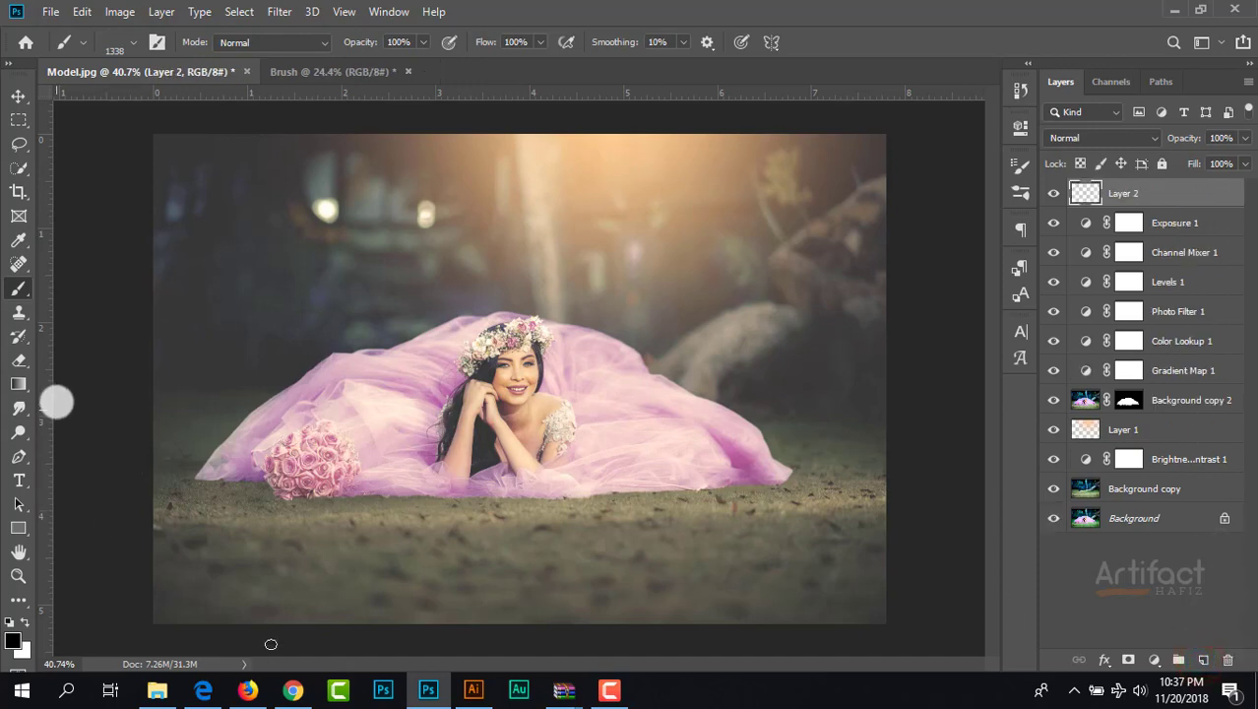
Step: Set up the Brush tool with white as the foreground color and the Glitters preset as the brush
{"action": "left_click", "coordinate": [20, 289]}
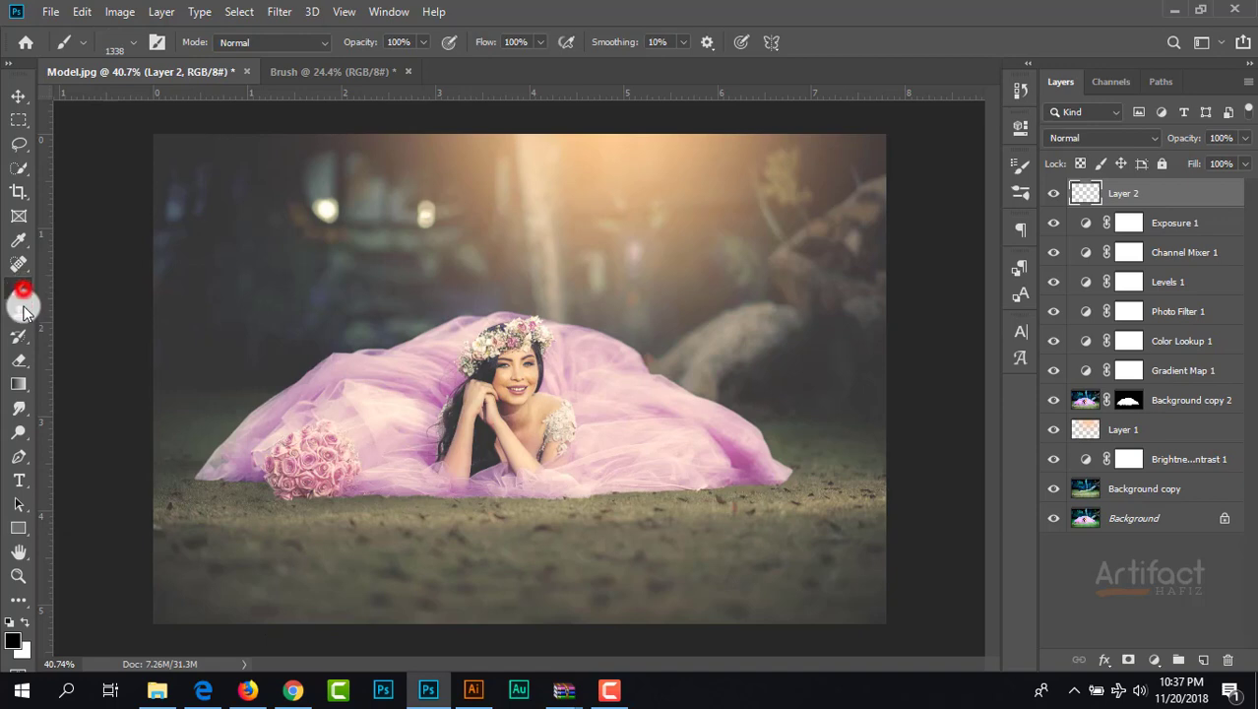
{"action": "left_click", "coordinate": [25, 621]}
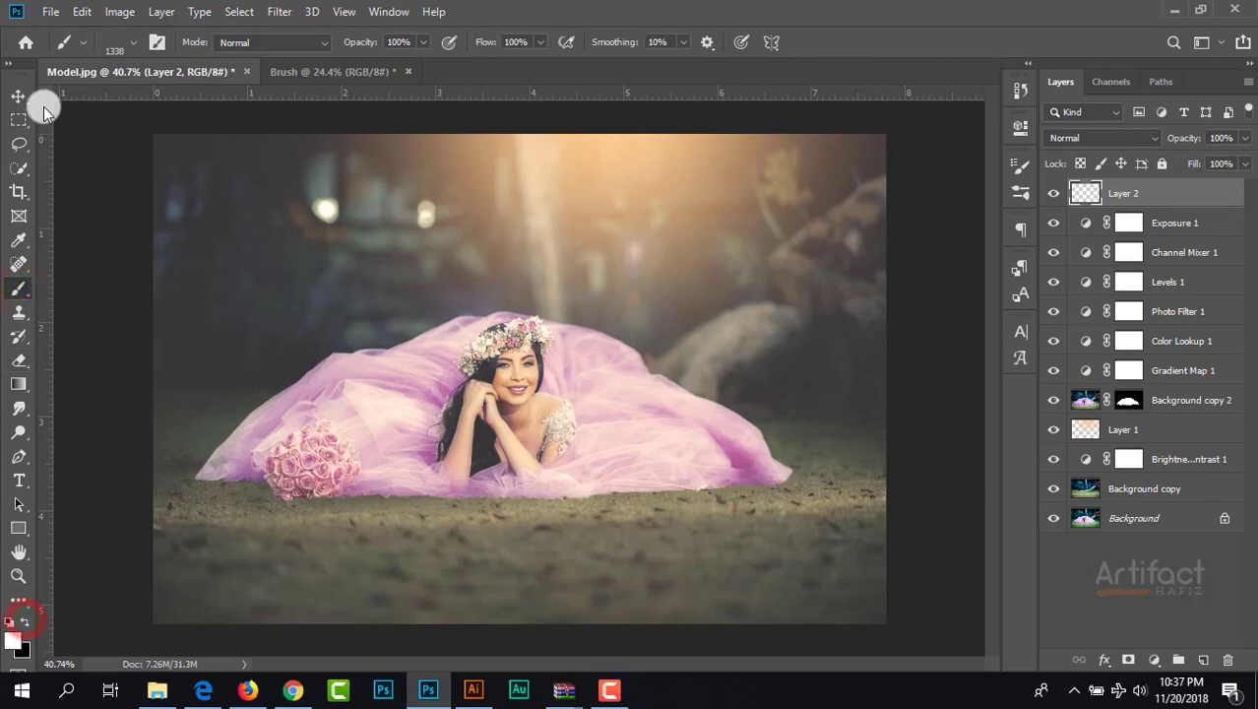
{"action": "left_click", "coordinate": [62, 44]}
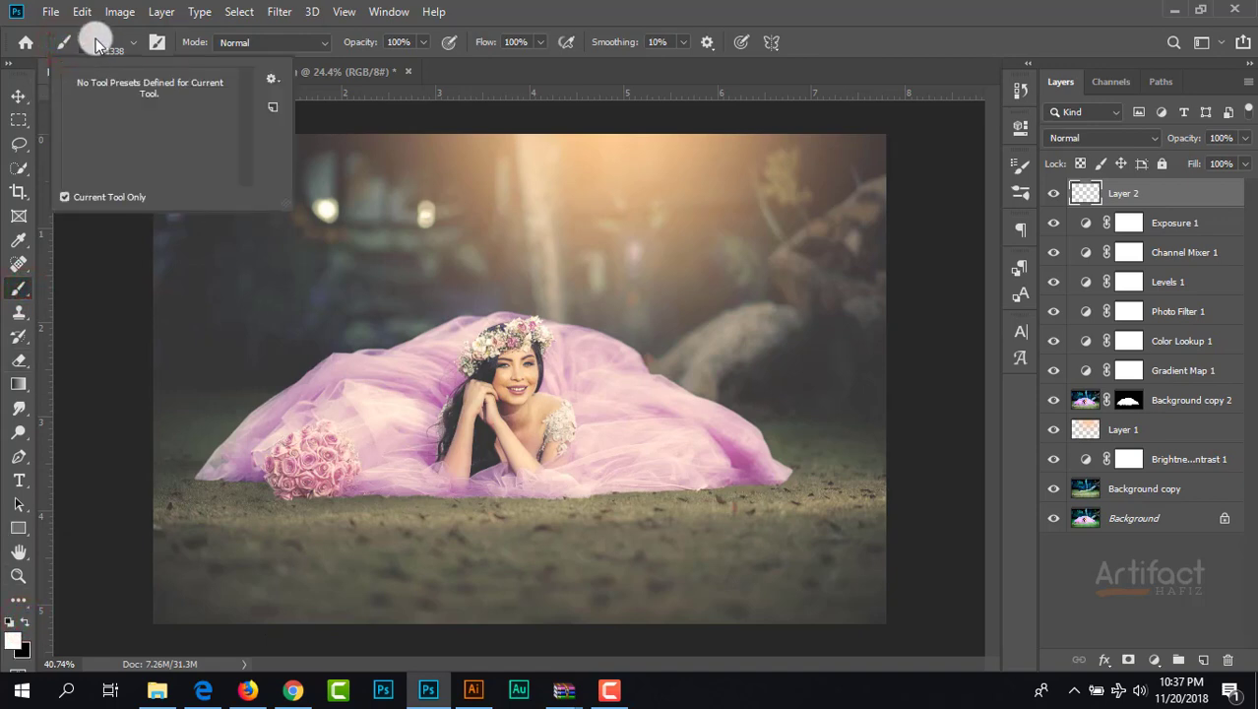
{"action": "left_click", "coordinate": [98, 39]}
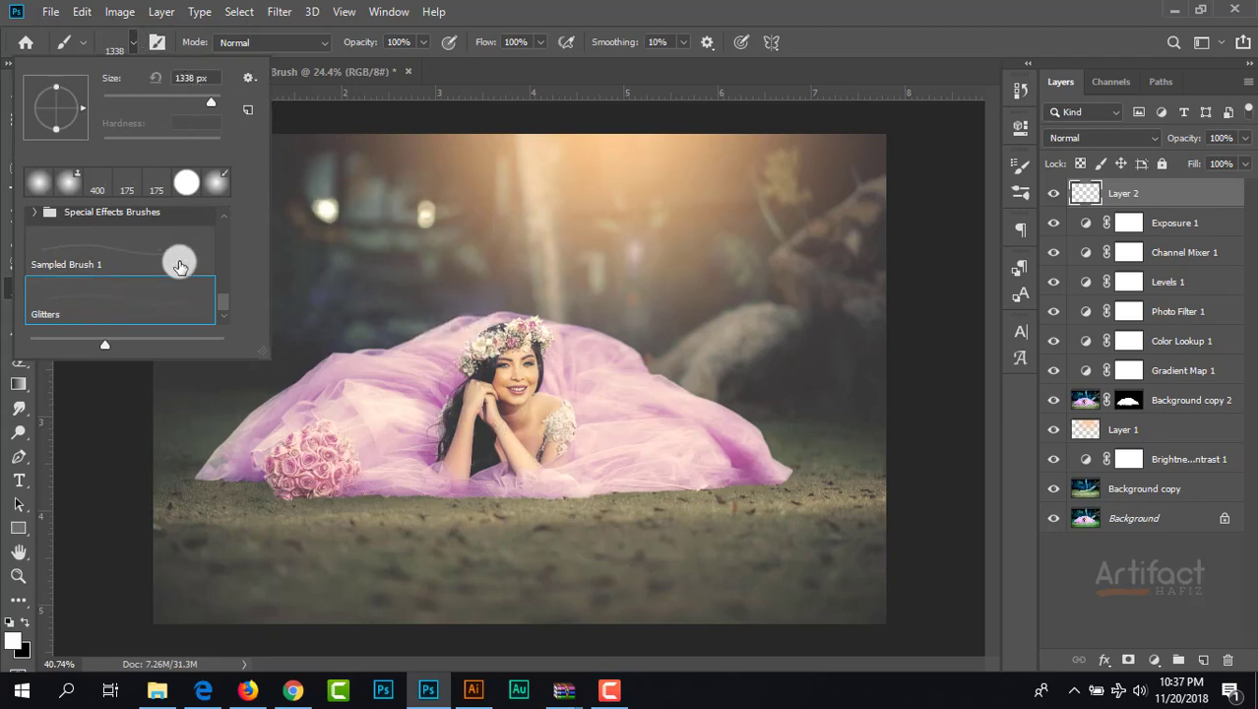
Step: Set the Glitters brush tip size to 124 px in the brush settings
{"action": "left_click", "coordinate": [153, 46]}
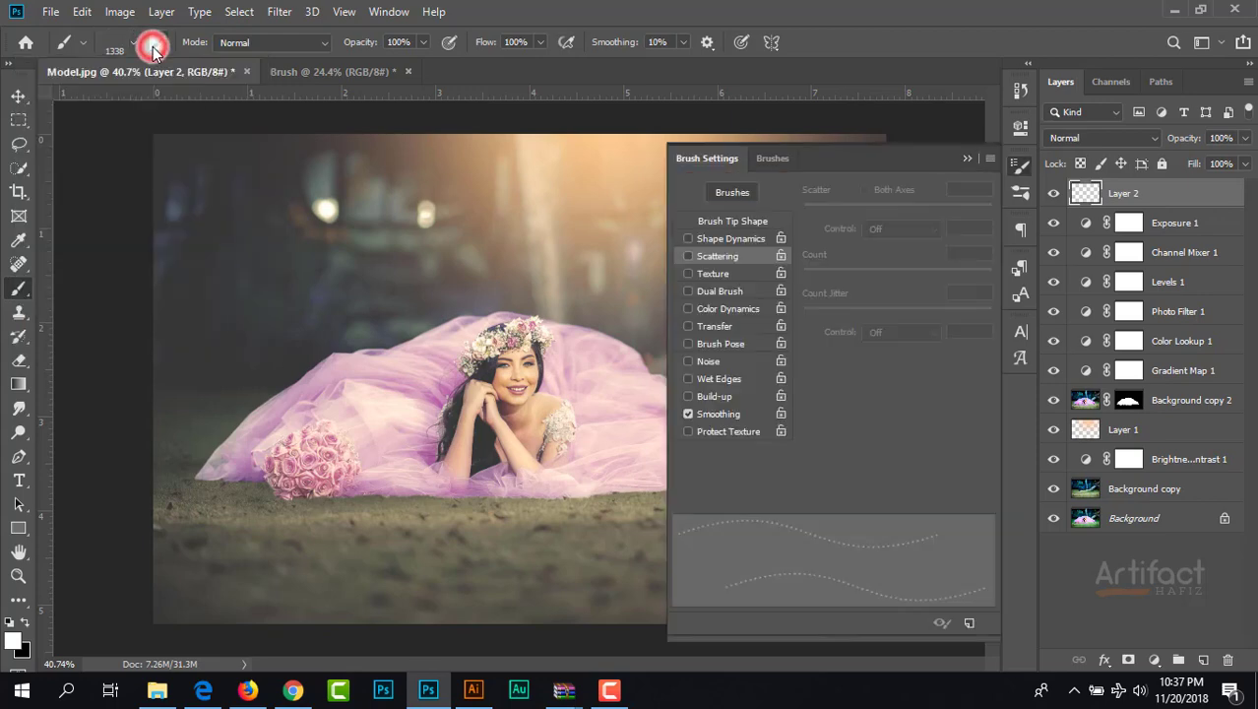
{"action": "left_click", "coordinate": [712, 225]}
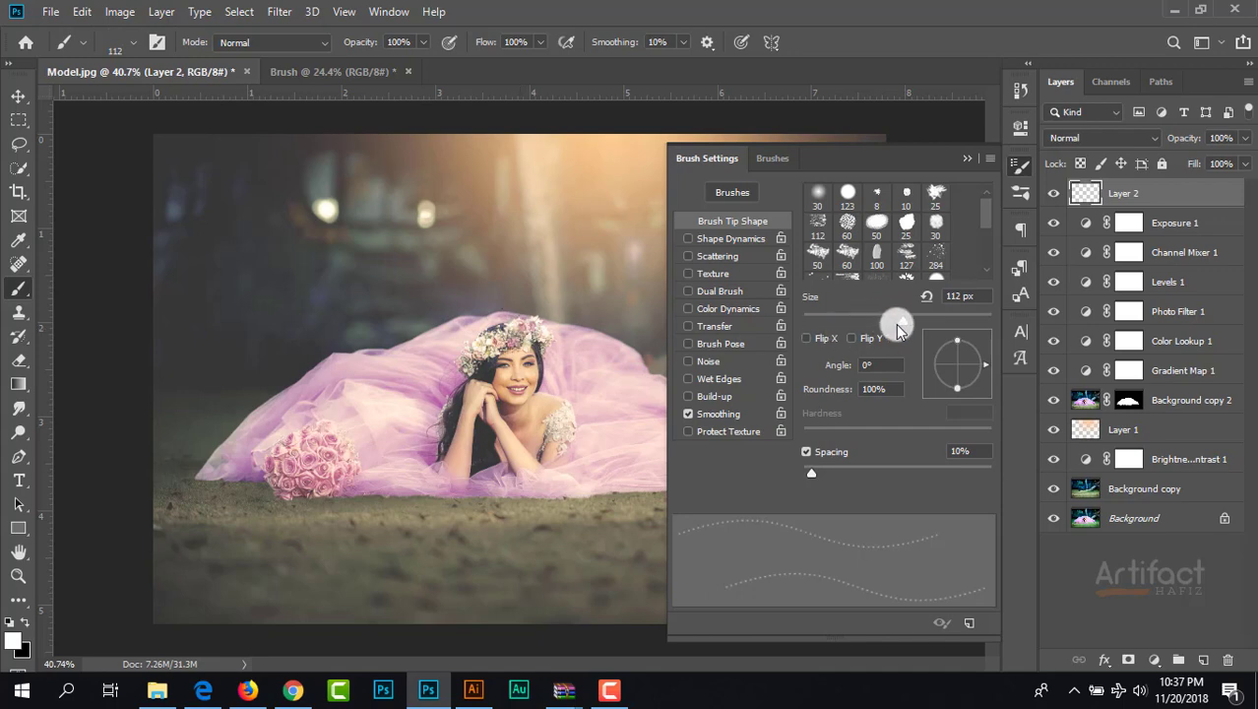
{"action": "mouse_move", "coordinate": [900, 322]}
{"action": "left_mouse_down"}
{"action": "mouse_move", "coordinate": [909, 327]}
{"action": "mouse_move", "coordinate": [899, 321]}
{"action": "left_mouse_up"}
Step: Enable Shape Dynamics for the brush with Size Jitter 78% and Angle Jitter 39%, leaving Roundness Jitter at 0%
{"action": "left_click", "coordinate": [737, 241]}
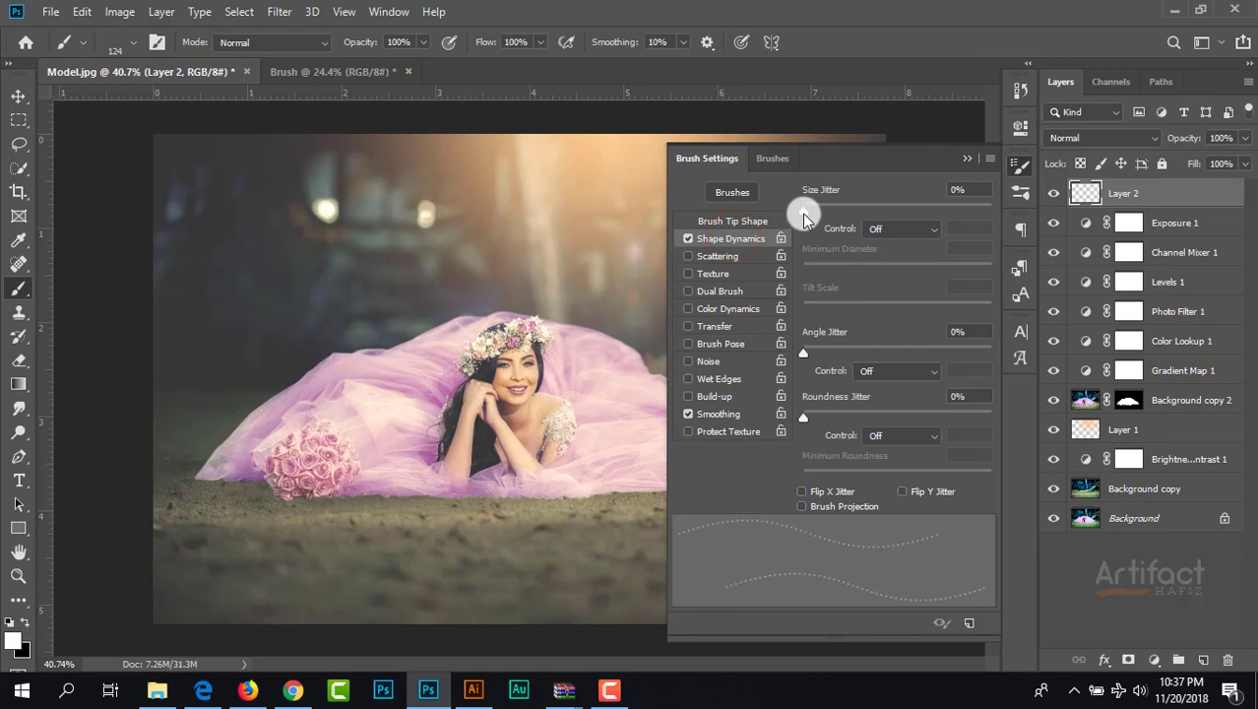
{"action": "mouse_move", "coordinate": [803, 216]}
{"action": "left_mouse_down"}
{"action": "mouse_move", "coordinate": [856, 206]}
{"action": "mouse_move", "coordinate": [952, 220]}
{"action": "left_mouse_up"}
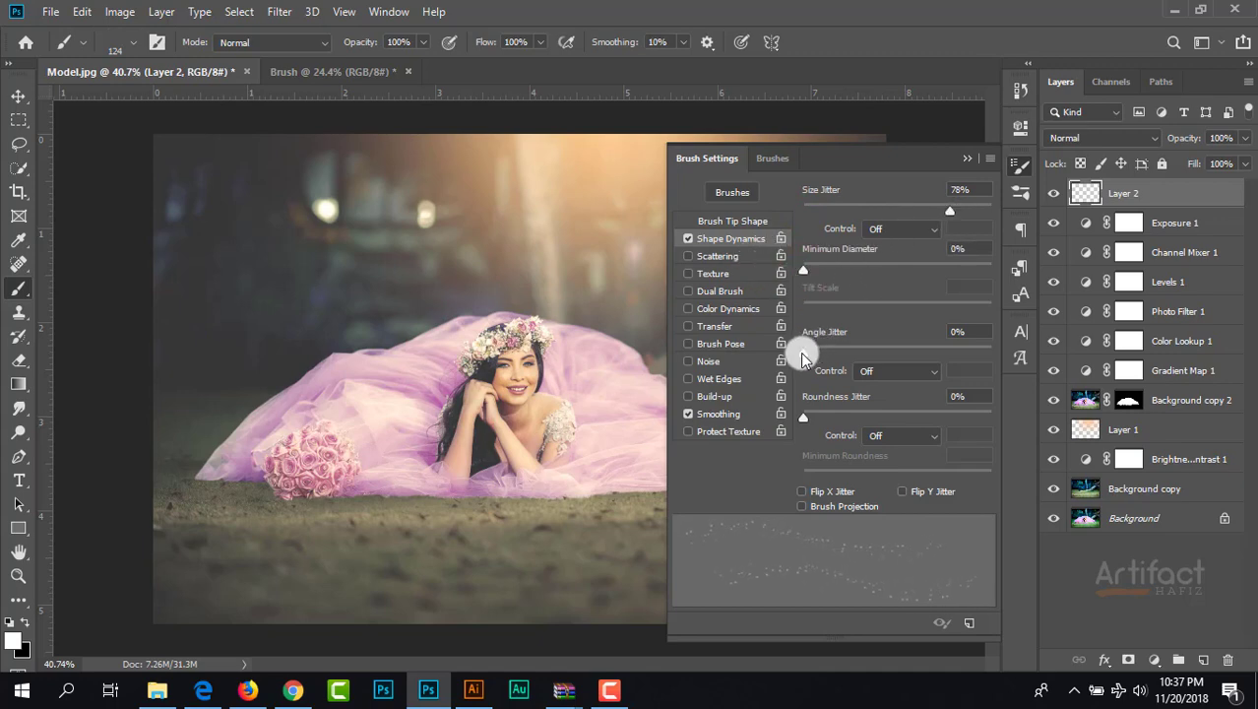
{"action": "left_click_drag", "start_coordinate": [802, 351], "coordinate": [894, 352]}
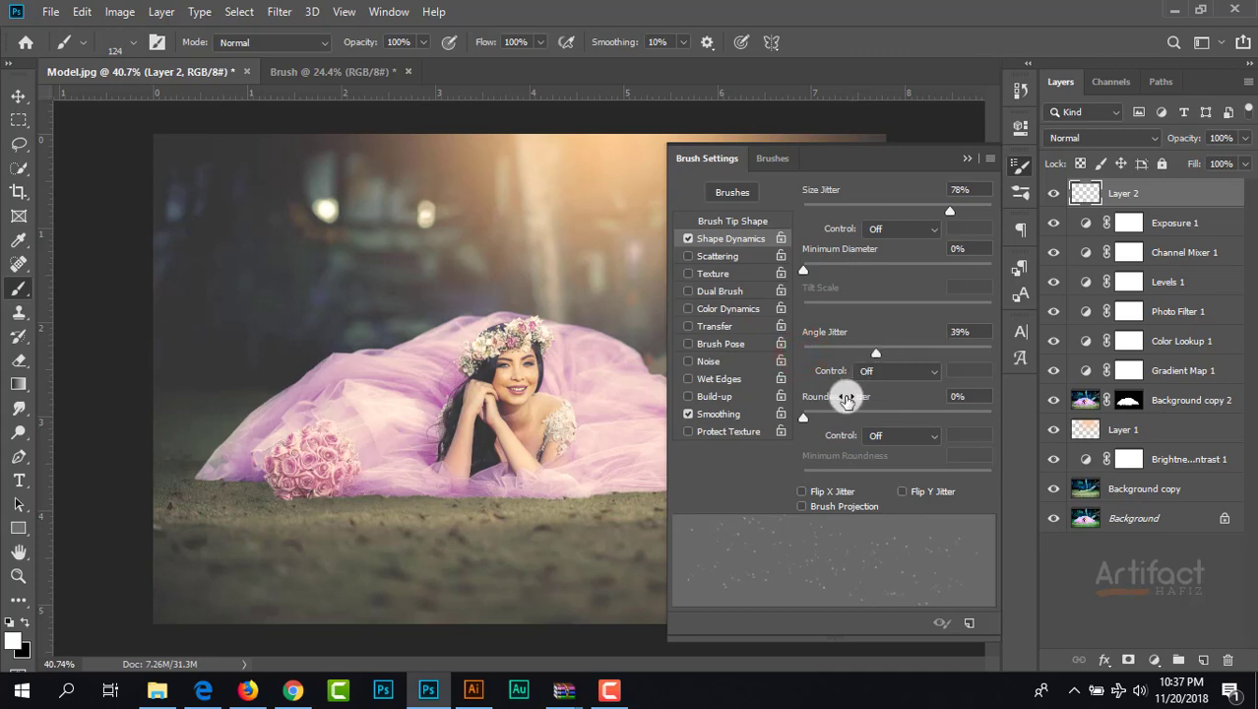
{"action": "mouse_move", "coordinate": [802, 417]}
{"action": "left_mouse_down"}
{"action": "mouse_move", "coordinate": [812, 410]}
{"action": "mouse_move", "coordinate": [801, 412]}
{"action": "left_mouse_up"}
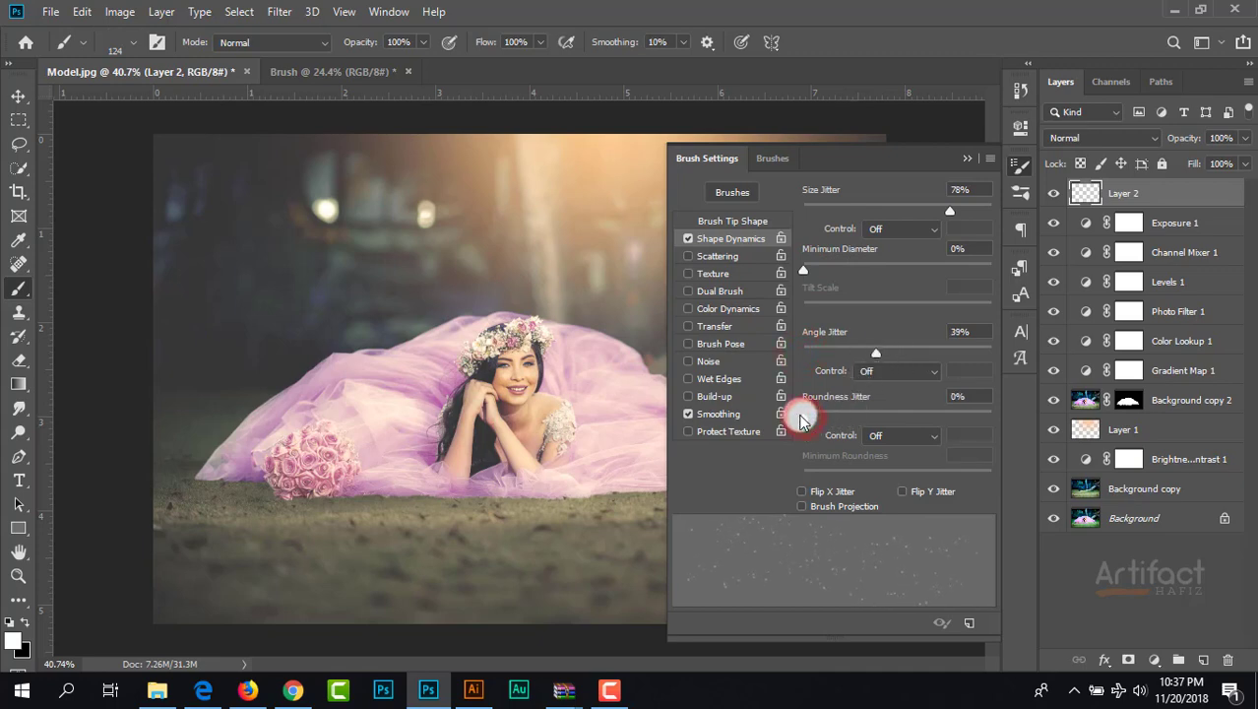
Step: Enable Scattering for the brush with Scatter 397%, Count 3 and Count Jitter 38%, and collapse the brush settings
{"action": "left_click", "coordinate": [716, 258]}
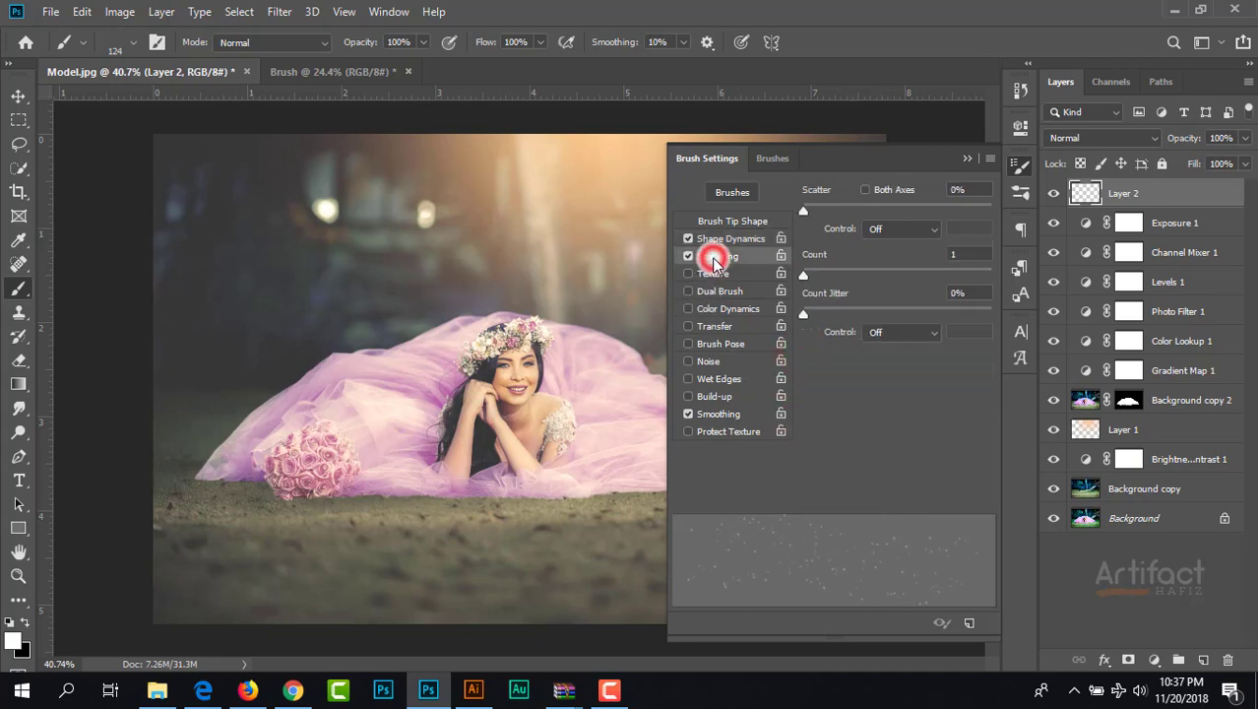
{"action": "left_click_drag", "start_coordinate": [805, 217], "coordinate": [881, 229]}
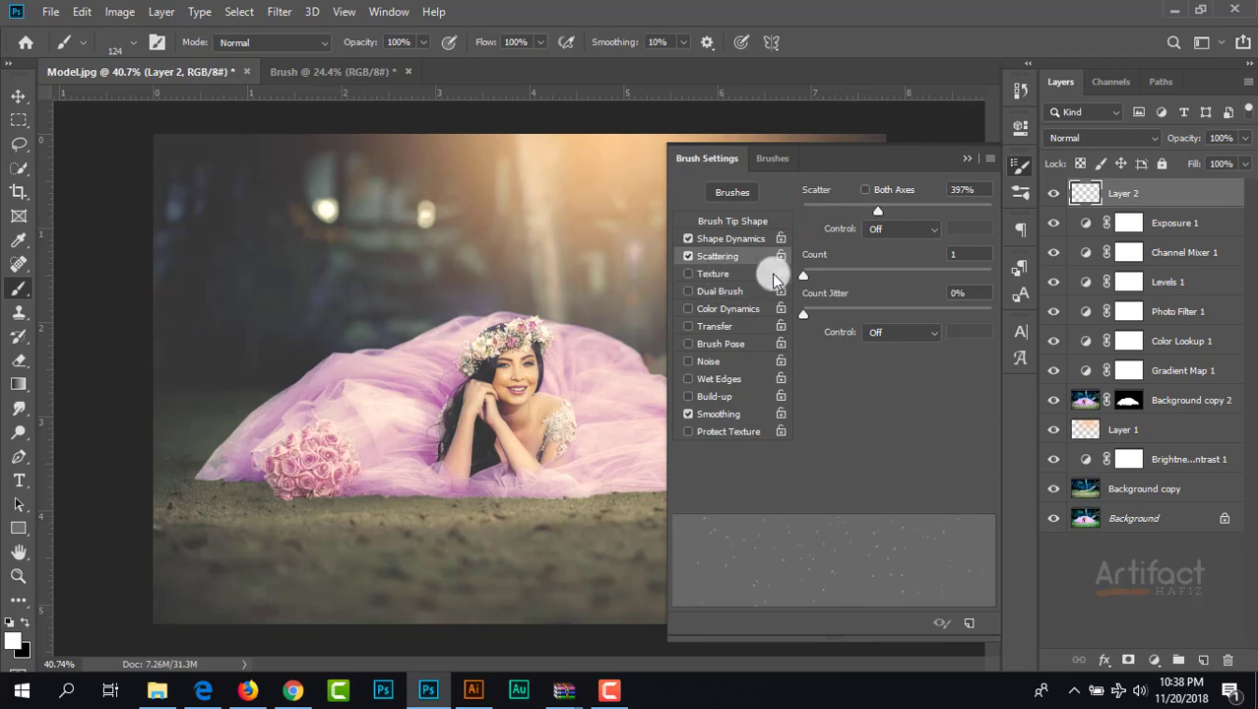
{"action": "left_click_drag", "start_coordinate": [806, 275], "coordinate": [840, 283]}
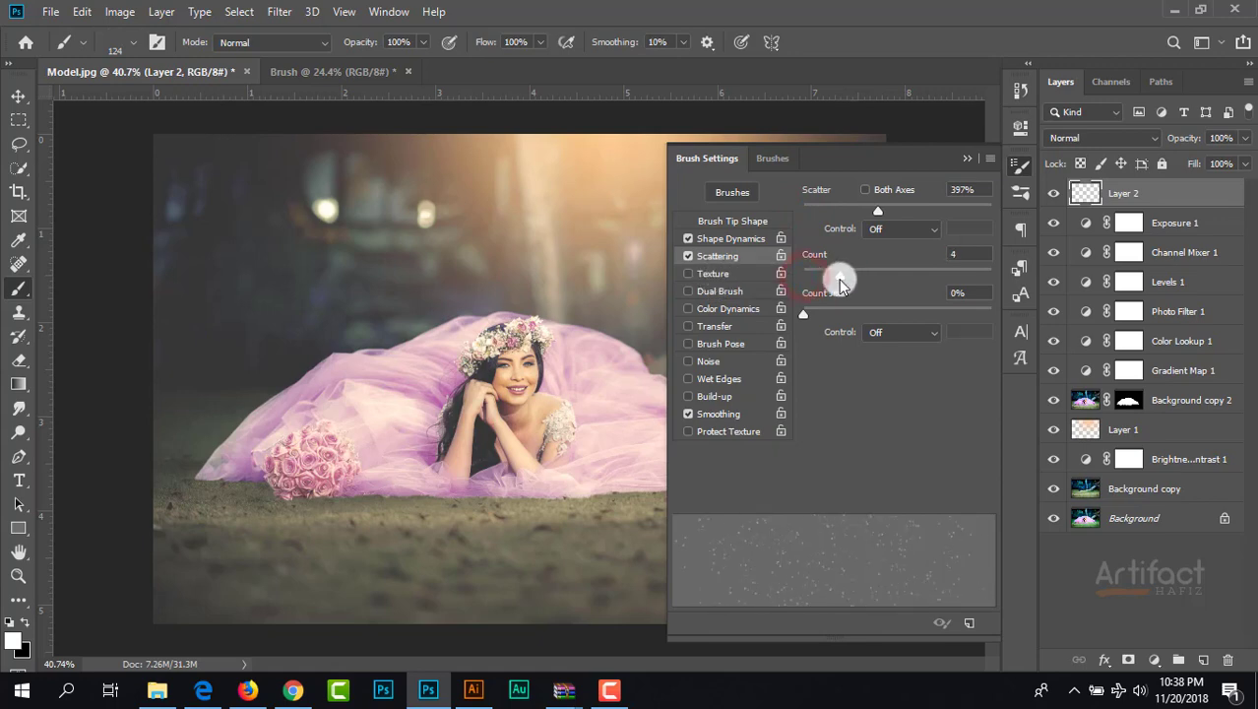
{"action": "left_click", "coordinate": [808, 321]}
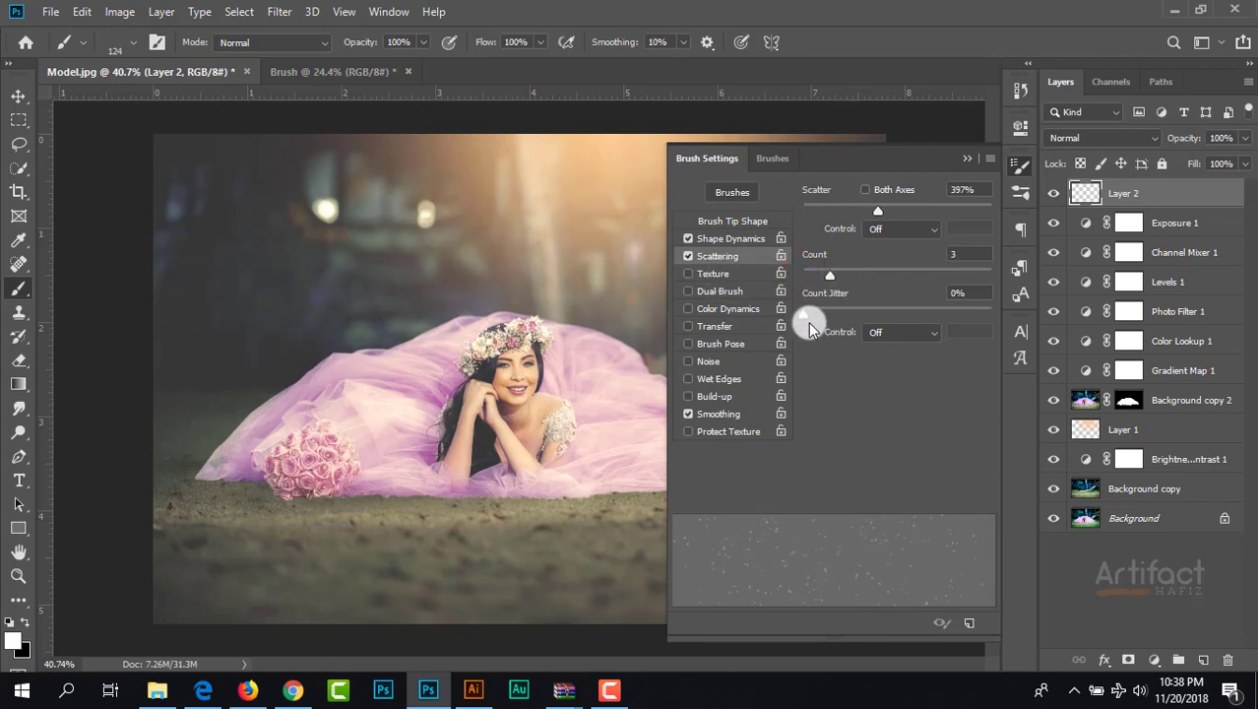
{"action": "left_click_drag", "start_coordinate": [804, 316], "coordinate": [888, 321]}
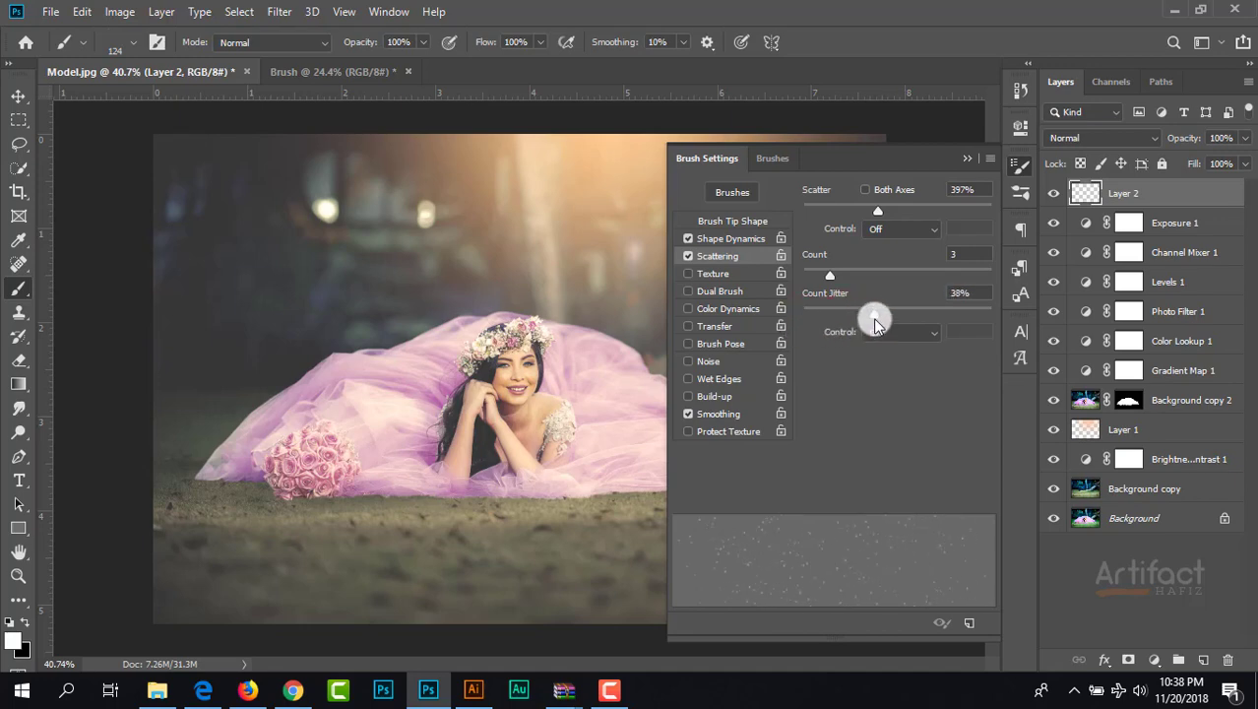
{"action": "left_click", "coordinate": [968, 160]}
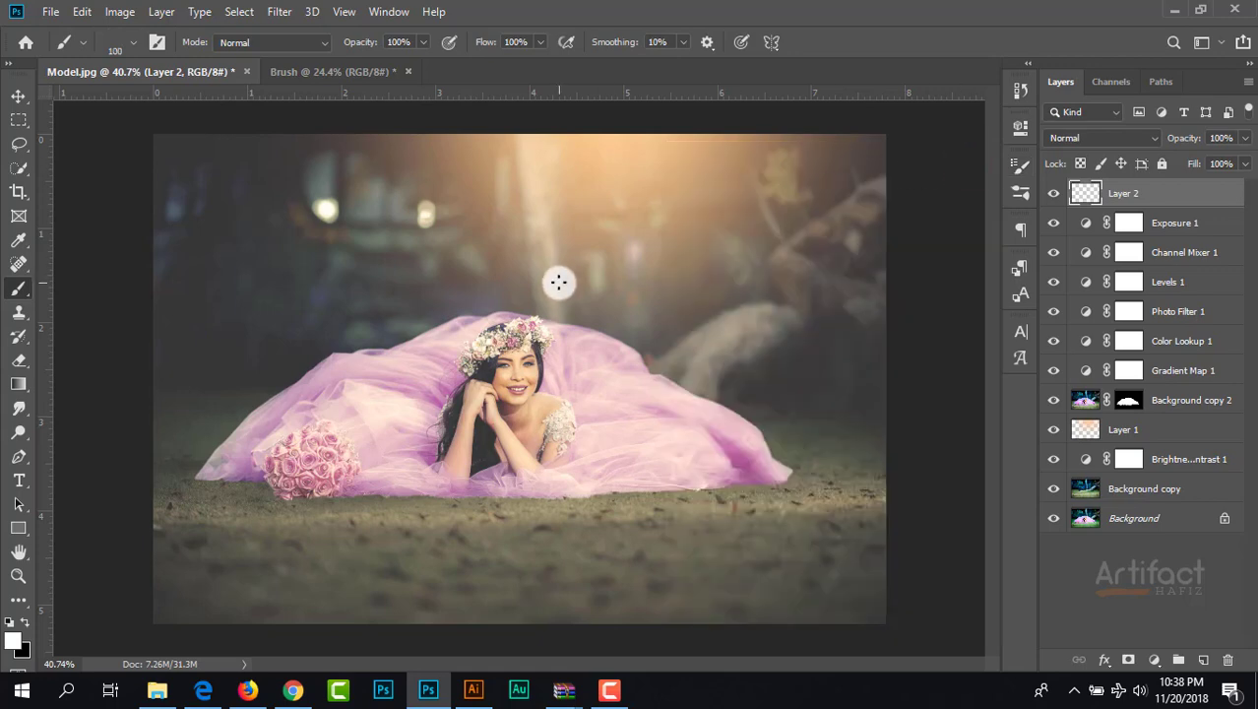
Step: Paint white glitter particles across the background and dress on the new layer with the brush at size 250
{"action": "key", "text": "bracketright"}
{"action": "key", "text": "bracketright"}
{"action": "mouse_move", "coordinate": [331, 254]}
{"action": "left_mouse_down"}
{"action": "mouse_move", "coordinate": [666, 257]}
{"action": "mouse_move", "coordinate": [804, 297]}
{"action": "mouse_move", "coordinate": [856, 332]}
{"action": "left_mouse_up"}
{"action": "mouse_move", "coordinate": [536, 244]}
{"action": "left_mouse_down"}
{"action": "mouse_move", "coordinate": [407, 253]}
{"action": "mouse_move", "coordinate": [267, 323]}
{"action": "mouse_move", "coordinate": [216, 444]}
{"action": "mouse_move", "coordinate": [359, 410]}
{"action": "mouse_move", "coordinate": [631, 382]}
{"action": "mouse_move", "coordinate": [817, 381]}
{"action": "left_mouse_up"}
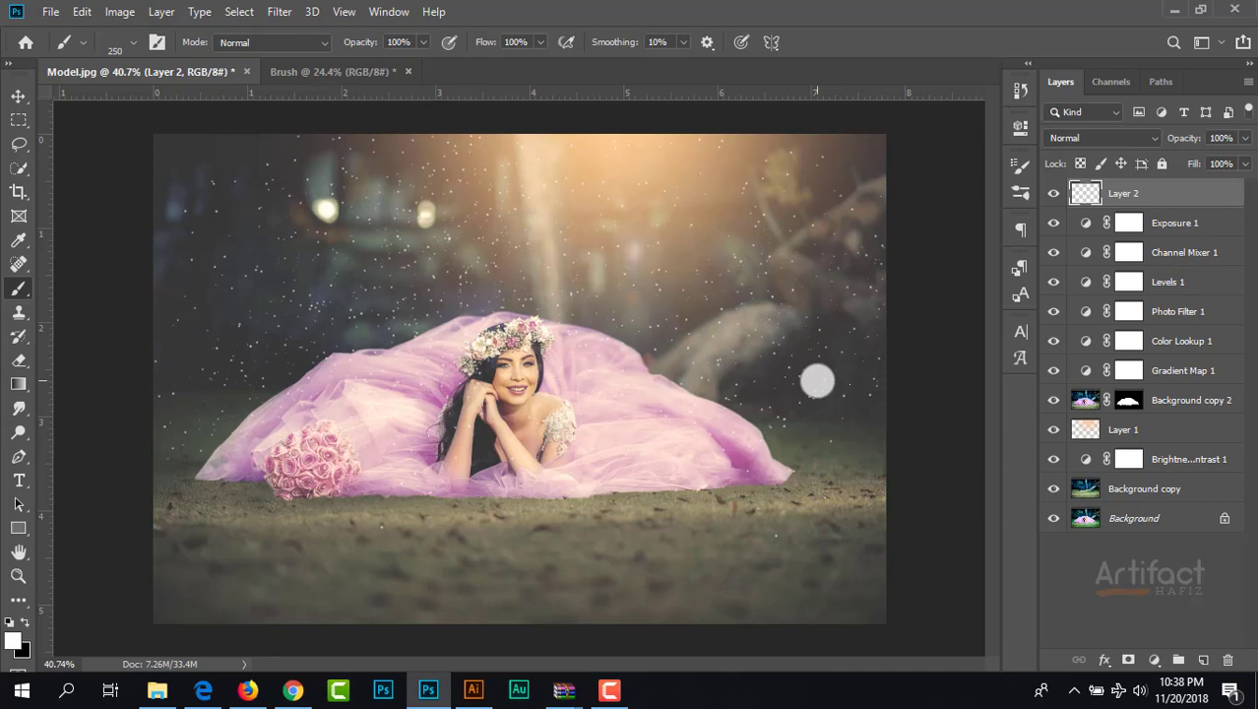
{"action": "left_click", "coordinate": [522, 354]}
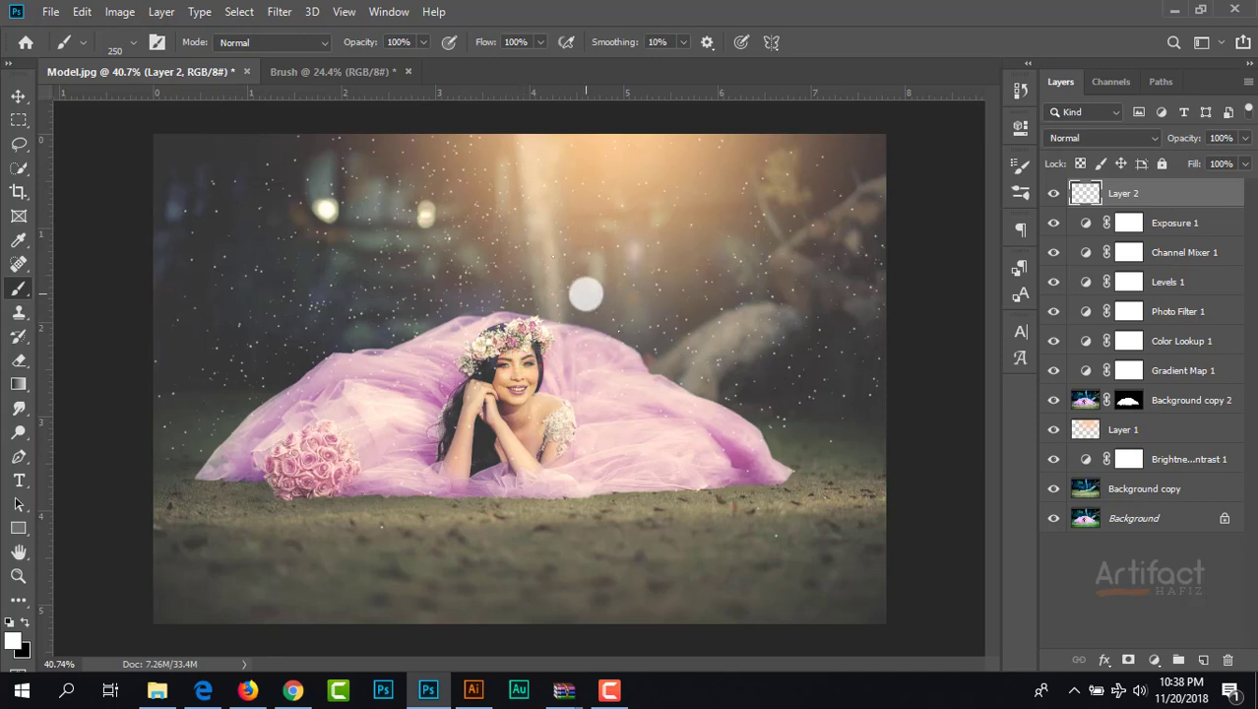
{"action": "left_click", "coordinate": [133, 122]}
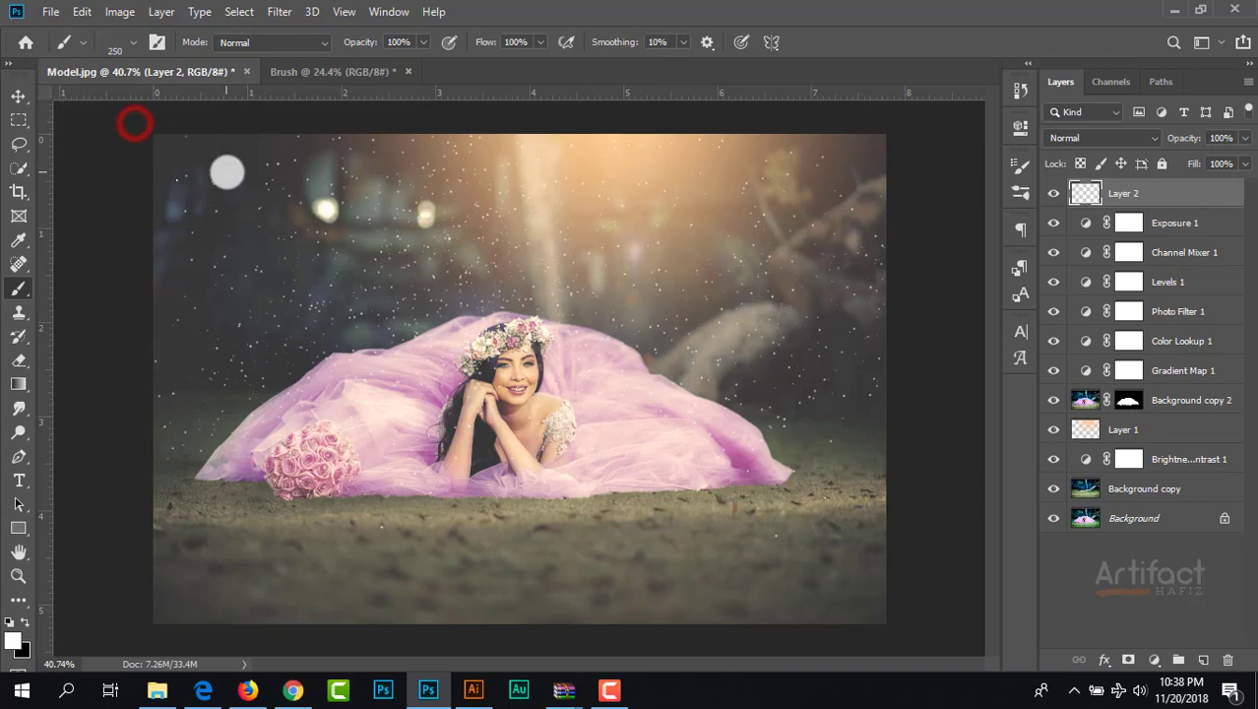
{"action": "left_click", "coordinate": [855, 166]}
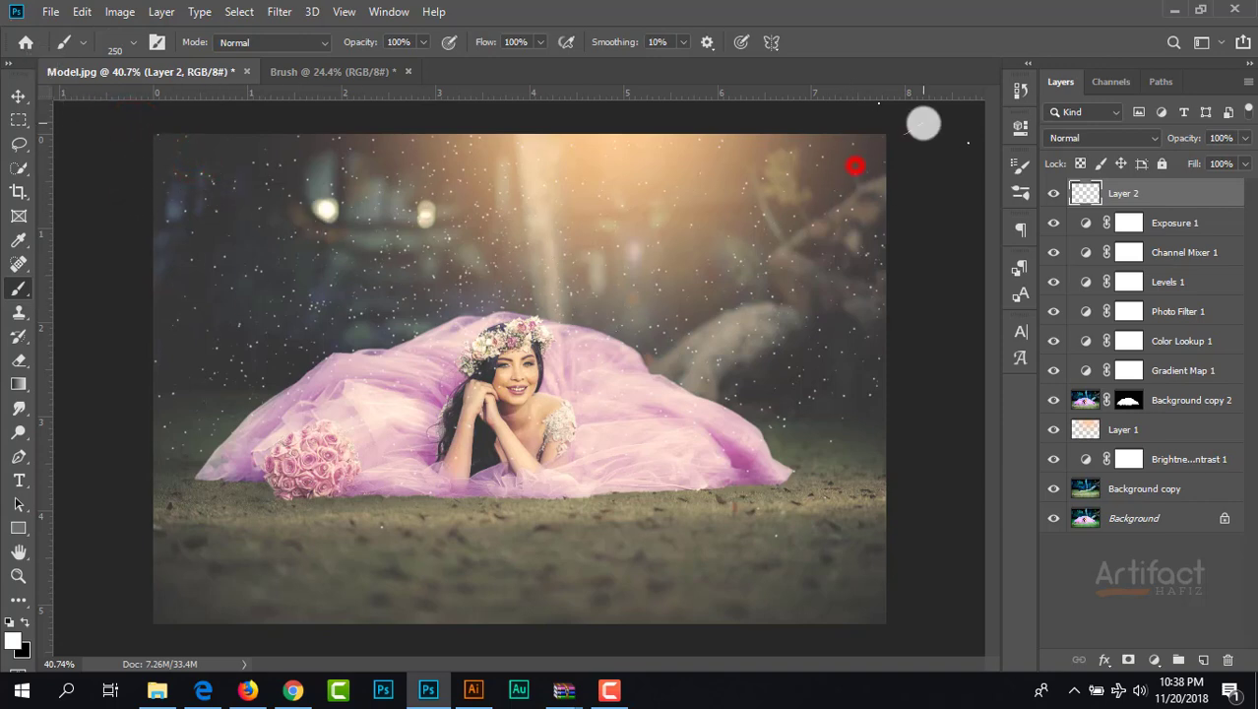
{"action": "left_click", "coordinate": [12, 95]}
Step: Add a layer mask to the glitter layer and choose the Soft Round Pressure Opacity brush with black as the foreground color
{"action": "scroll", "coordinate": [606, 436], "scroll_direction": "up", "scroll_amount": 4}
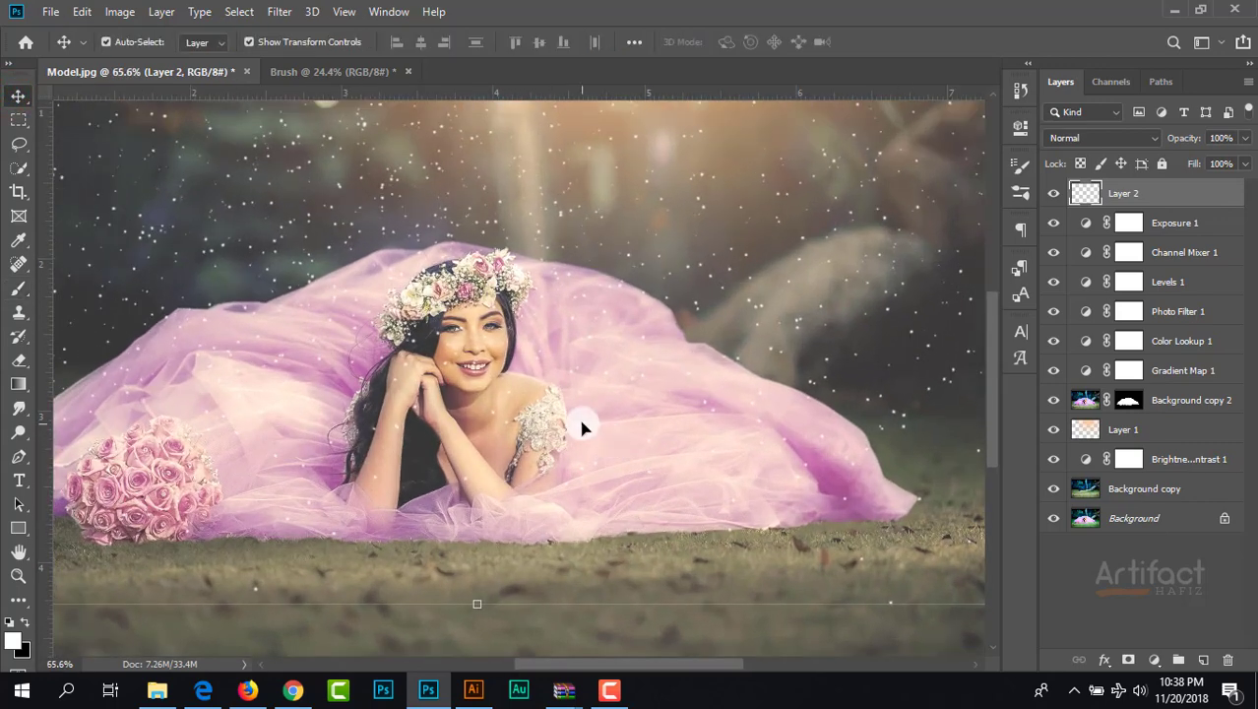
{"action": "scroll", "coordinate": [581, 428], "scroll_direction": "up", "scroll_amount": 3}
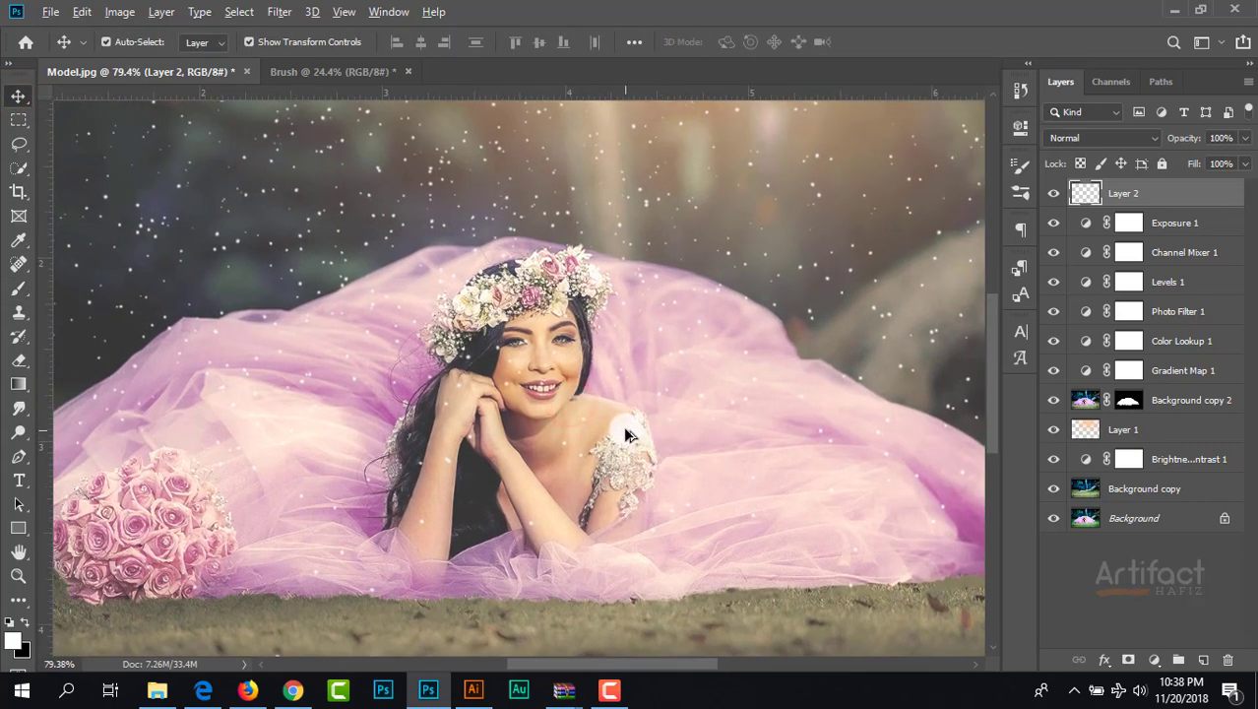
{"action": "scroll", "coordinate": [626, 436], "scroll_direction": "up", "scroll_amount": 1}
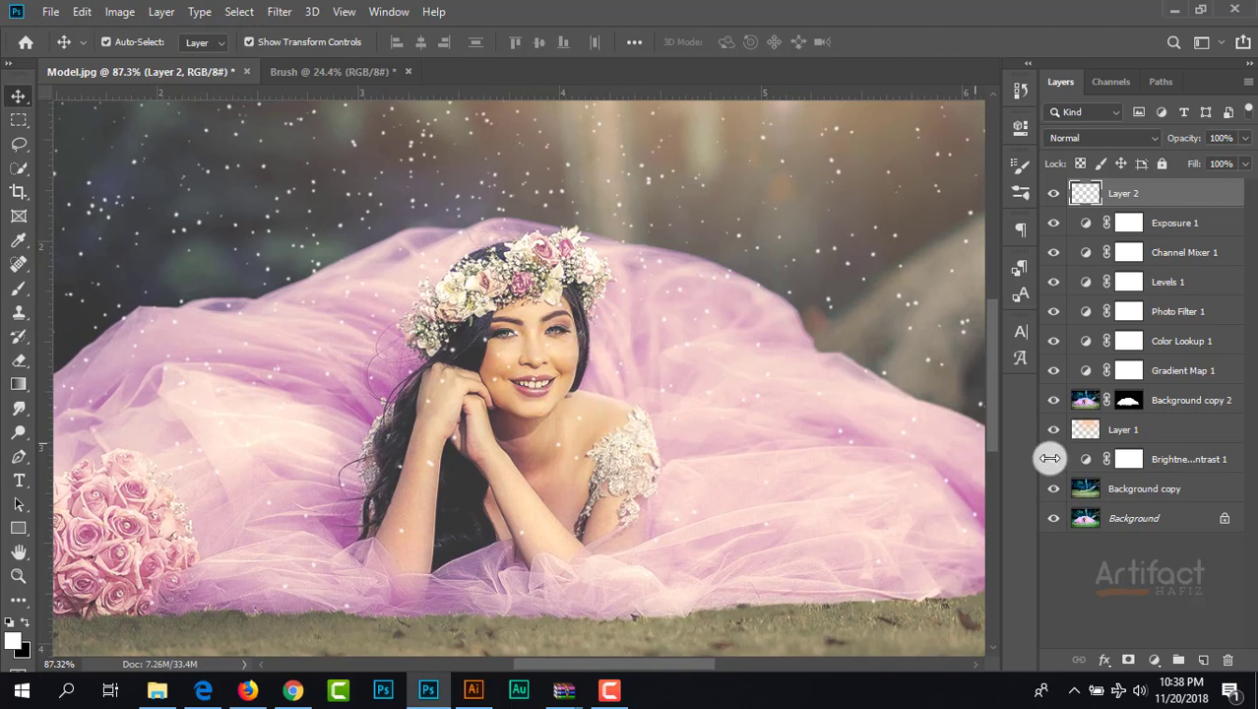
{"action": "left_click", "coordinate": [1127, 659]}
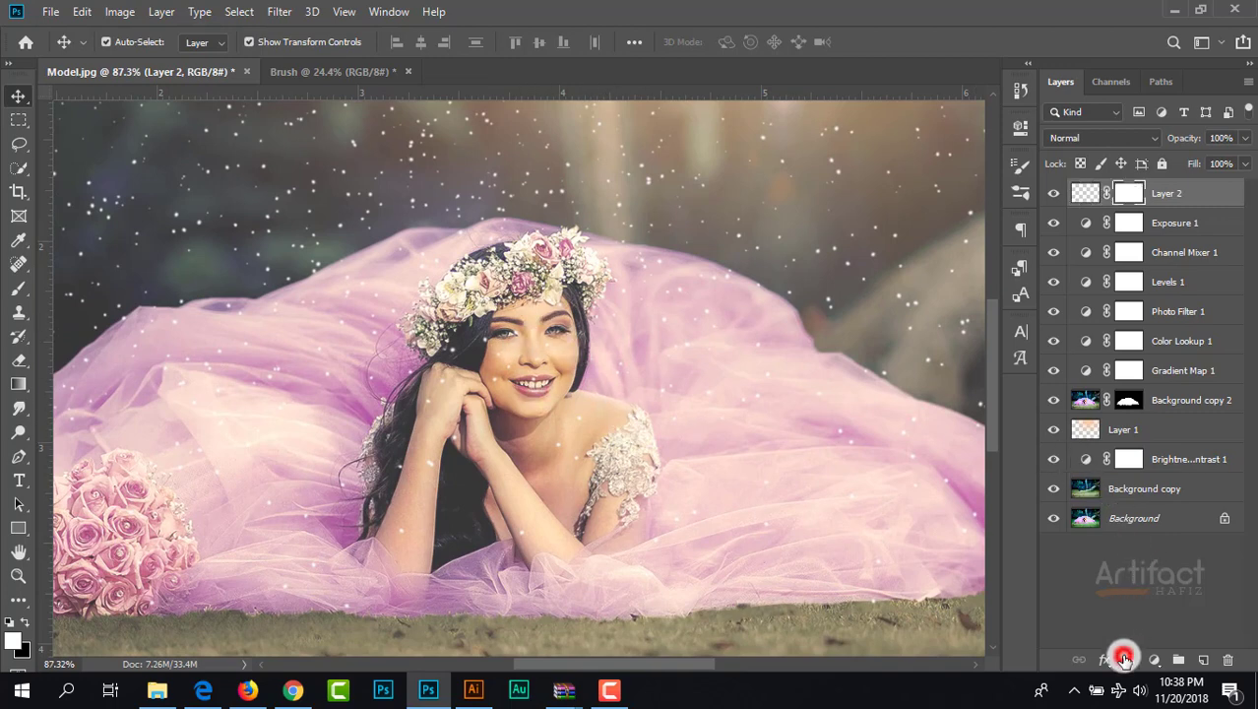
{"action": "left_click", "coordinate": [19, 287]}
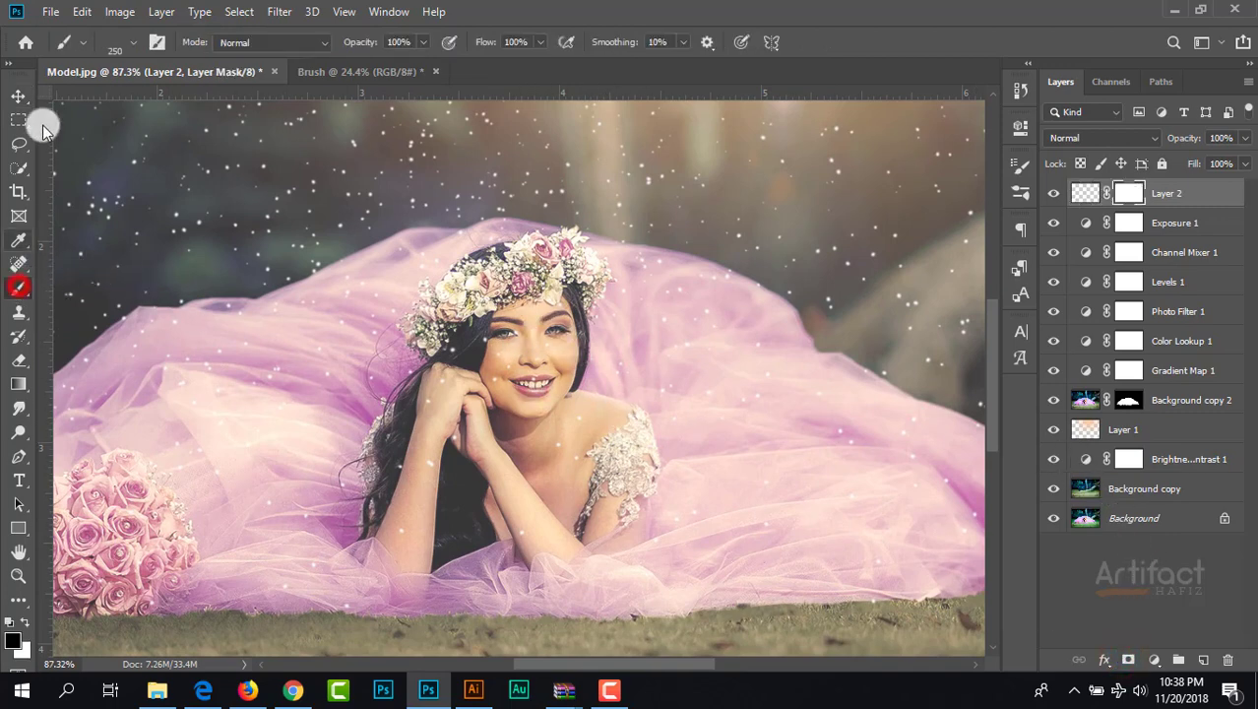
{"action": "left_click", "coordinate": [110, 41]}
{"action": "left_click", "coordinate": [103, 185]}
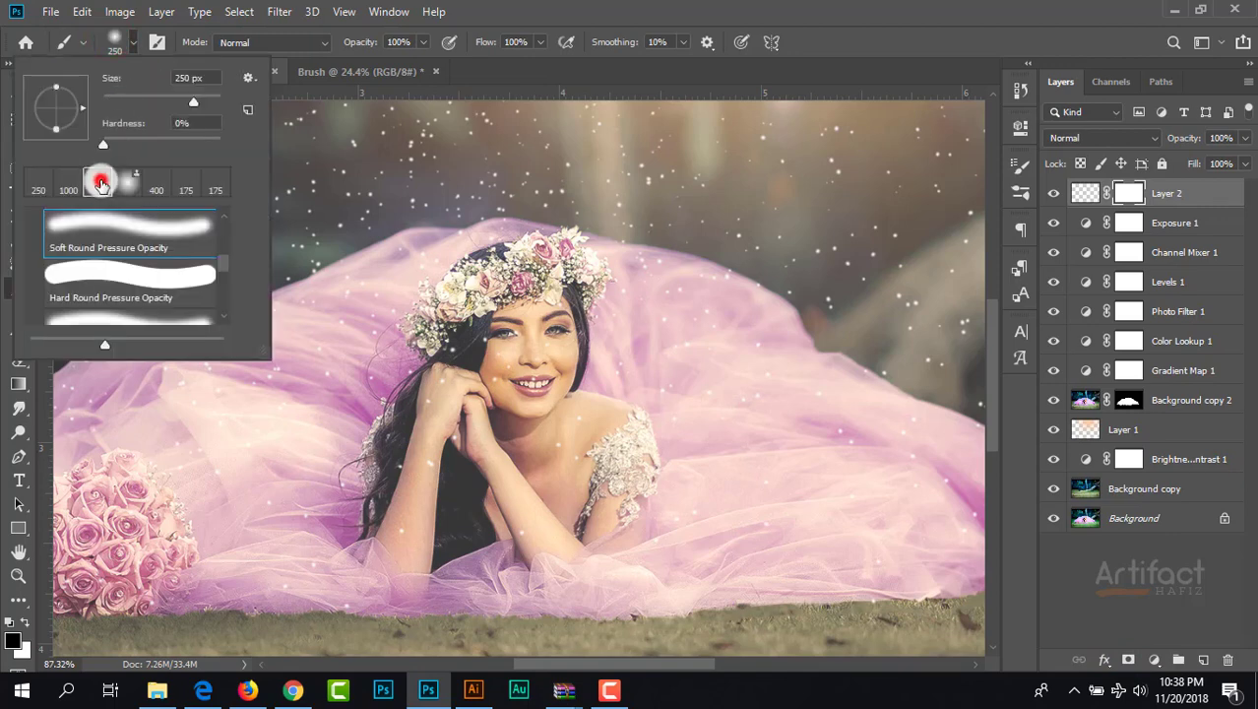
{"action": "left_click", "coordinate": [393, 93]}
{"action": "key", "text": "x"}
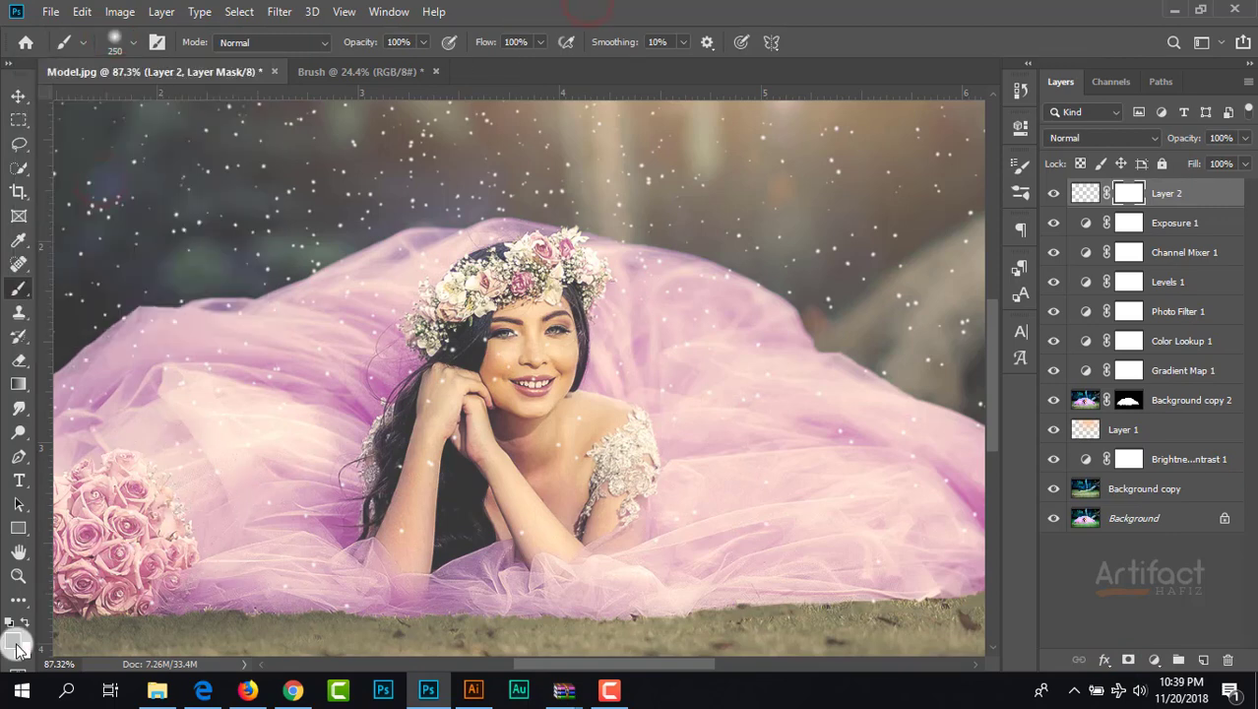
{"action": "key", "text": "x"}
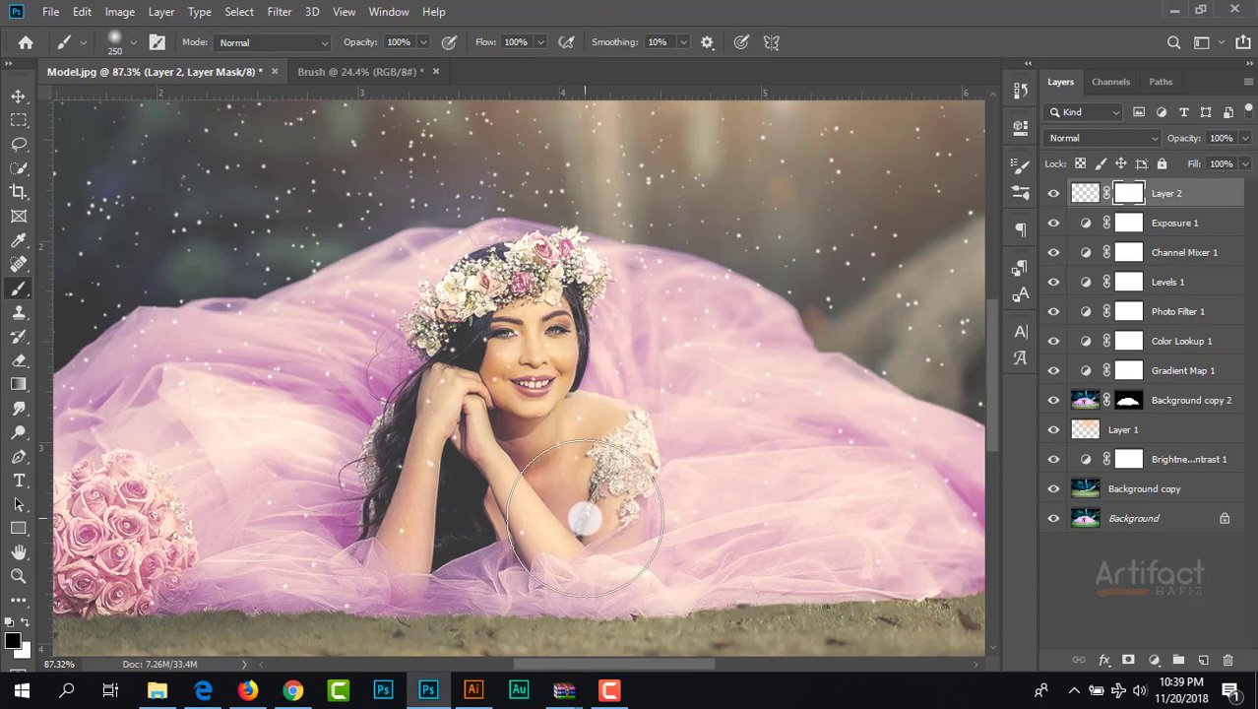
Step: Mask out the glitter over the woman's face, hair, arms and shoulder with the soft brush at size 125
{"action": "key", "text": "bracketleft"}
{"action": "key", "text": "bracketleft"}
{"action": "key", "text": "bracketleft"}
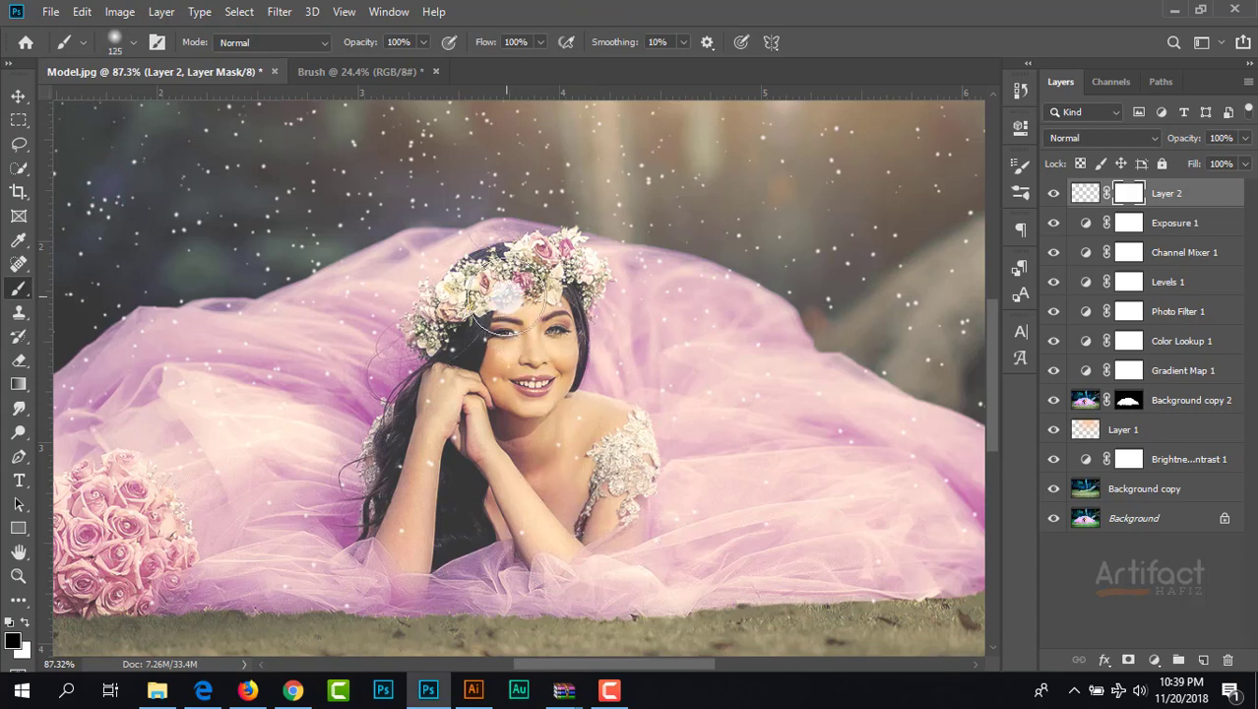
{"action": "mouse_move", "coordinate": [502, 296]}
{"action": "left_mouse_down"}
{"action": "mouse_move", "coordinate": [412, 519]}
{"action": "mouse_move", "coordinate": [443, 541]}
{"action": "mouse_move", "coordinate": [529, 350]}
{"action": "mouse_move", "coordinate": [575, 436]}
{"action": "mouse_move", "coordinate": [573, 559]}
{"action": "mouse_move", "coordinate": [627, 477]}
{"action": "mouse_move", "coordinate": [531, 451]}
{"action": "mouse_move", "coordinate": [694, 487]}
{"action": "mouse_move", "coordinate": [665, 475]}
{"action": "left_mouse_up"}
{"action": "scroll", "coordinate": [591, 438], "scroll_direction": "down", "scroll_amount": 4}
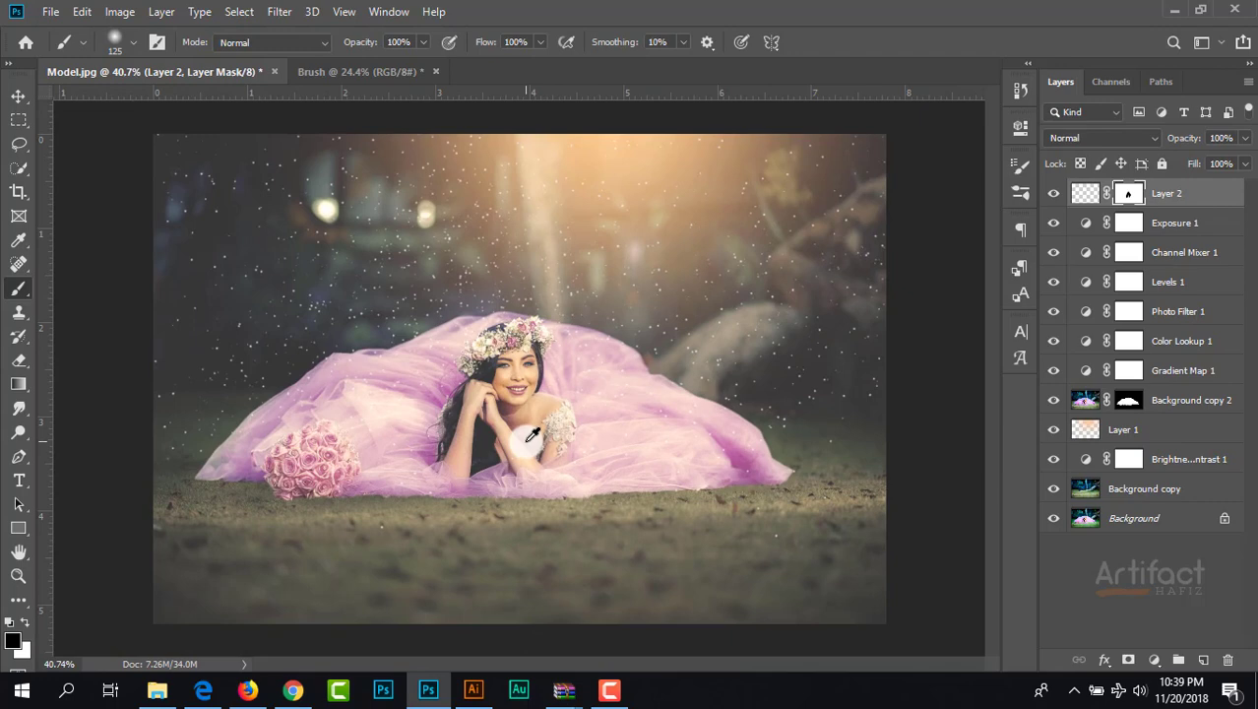
Step: Examine the finished composite and compare it with the original photo by isolating the Background layer and restoring all layers
{"action": "left_click", "coordinate": [18, 95]}
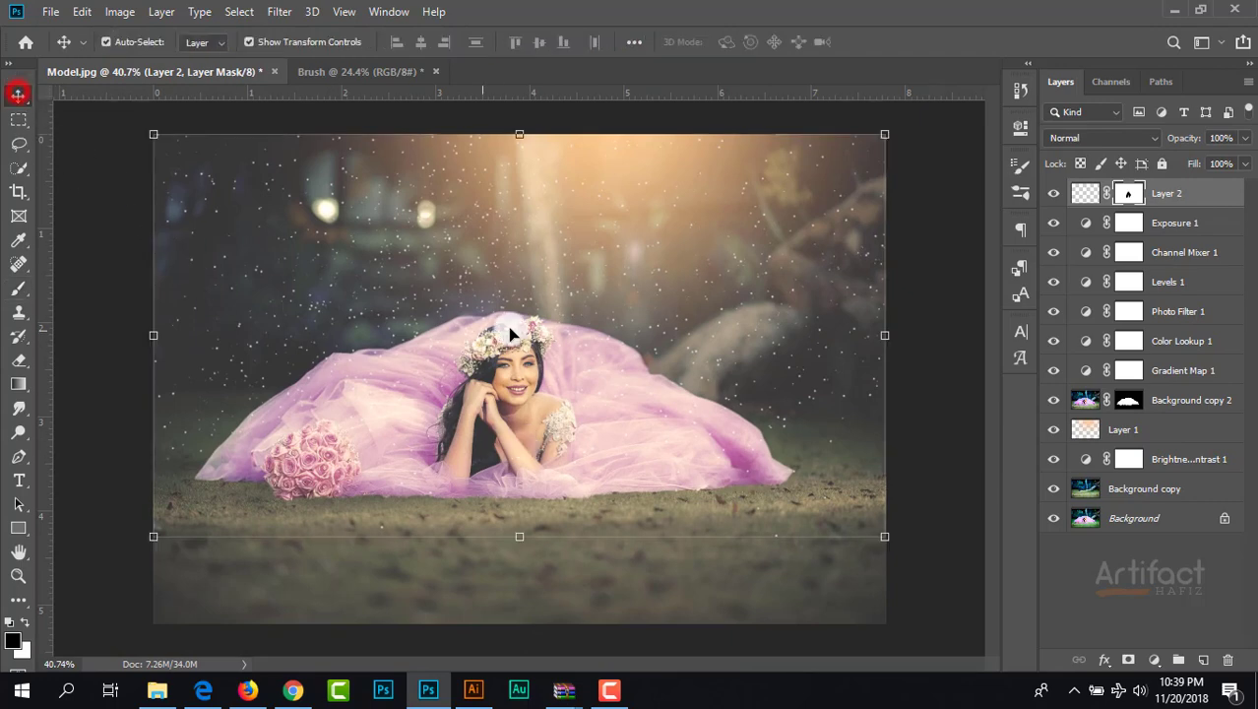
{"action": "left_click", "coordinate": [18, 119]}
{"action": "scroll", "coordinate": [388, 297], "scroll_direction": "down", "scroll_amount": 2}
{"action": "scroll", "coordinate": [396, 309], "scroll_direction": "up", "scroll_amount": 3}
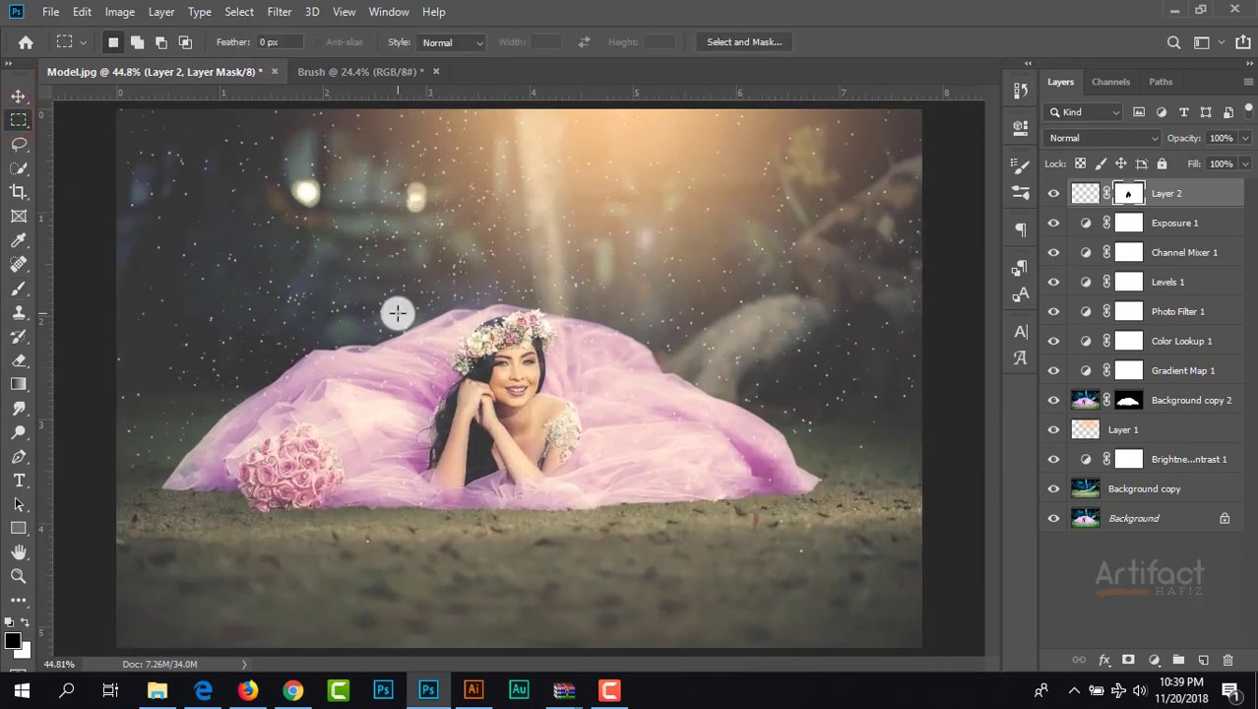
{"action": "scroll", "coordinate": [397, 313], "scroll_direction": "down", "scroll_amount": 1}
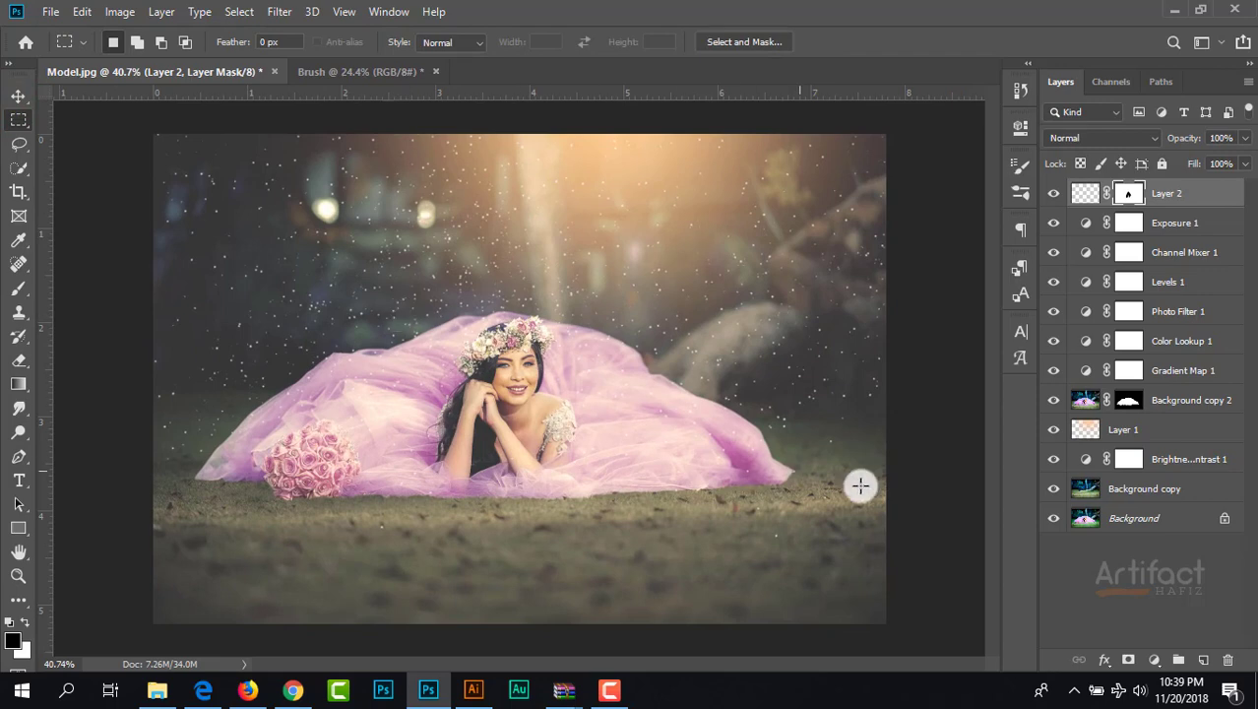
{"action": "left_click", "coordinate": [1052, 519], "text": "alt"}
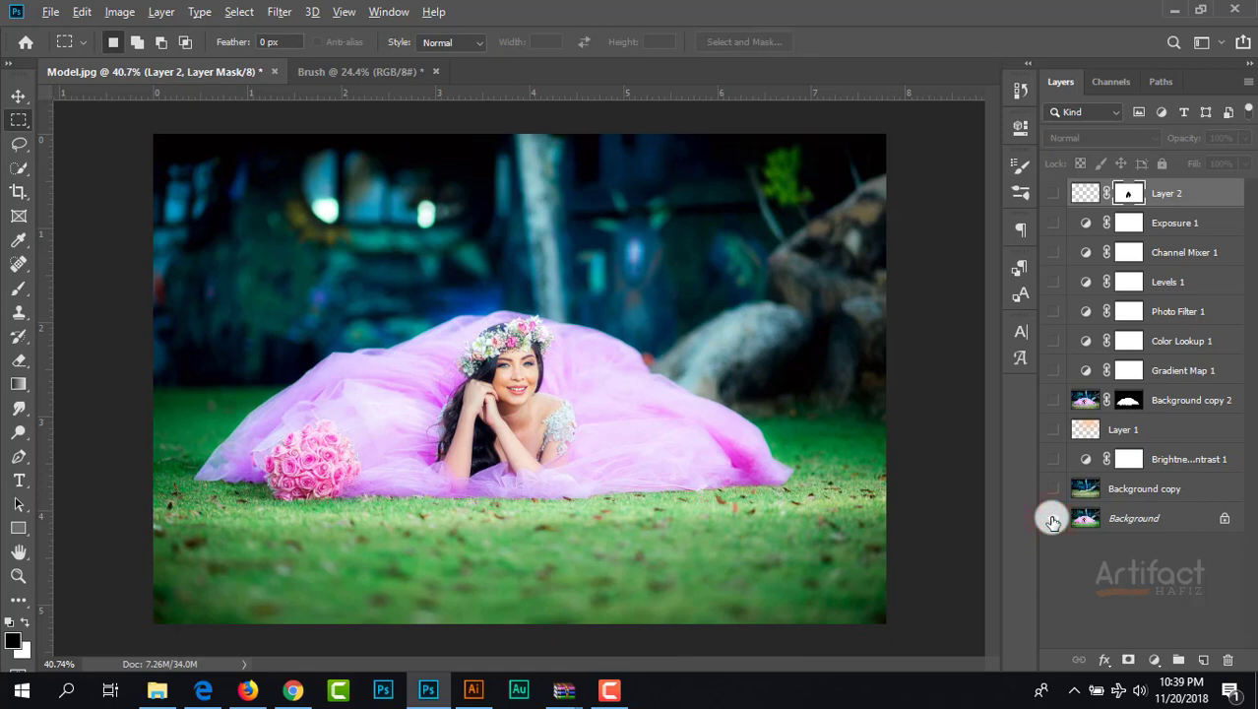
{"action": "left_click", "coordinate": [1052, 519], "text": "alt"}
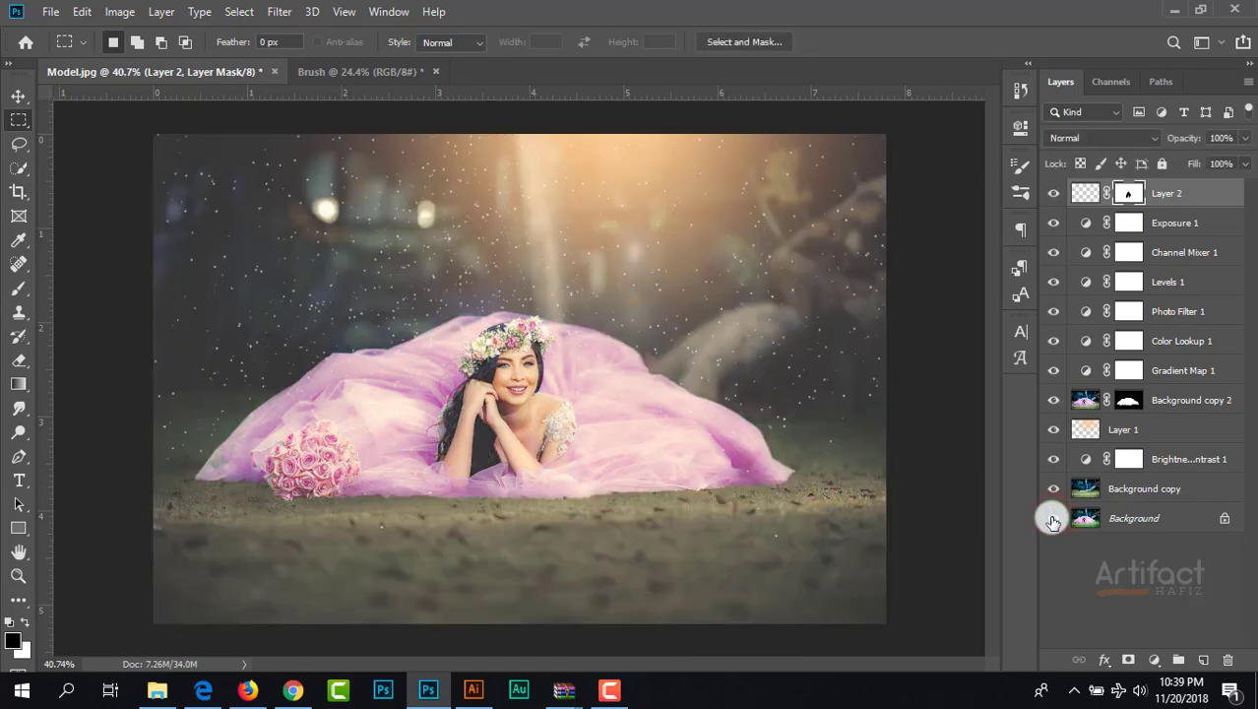